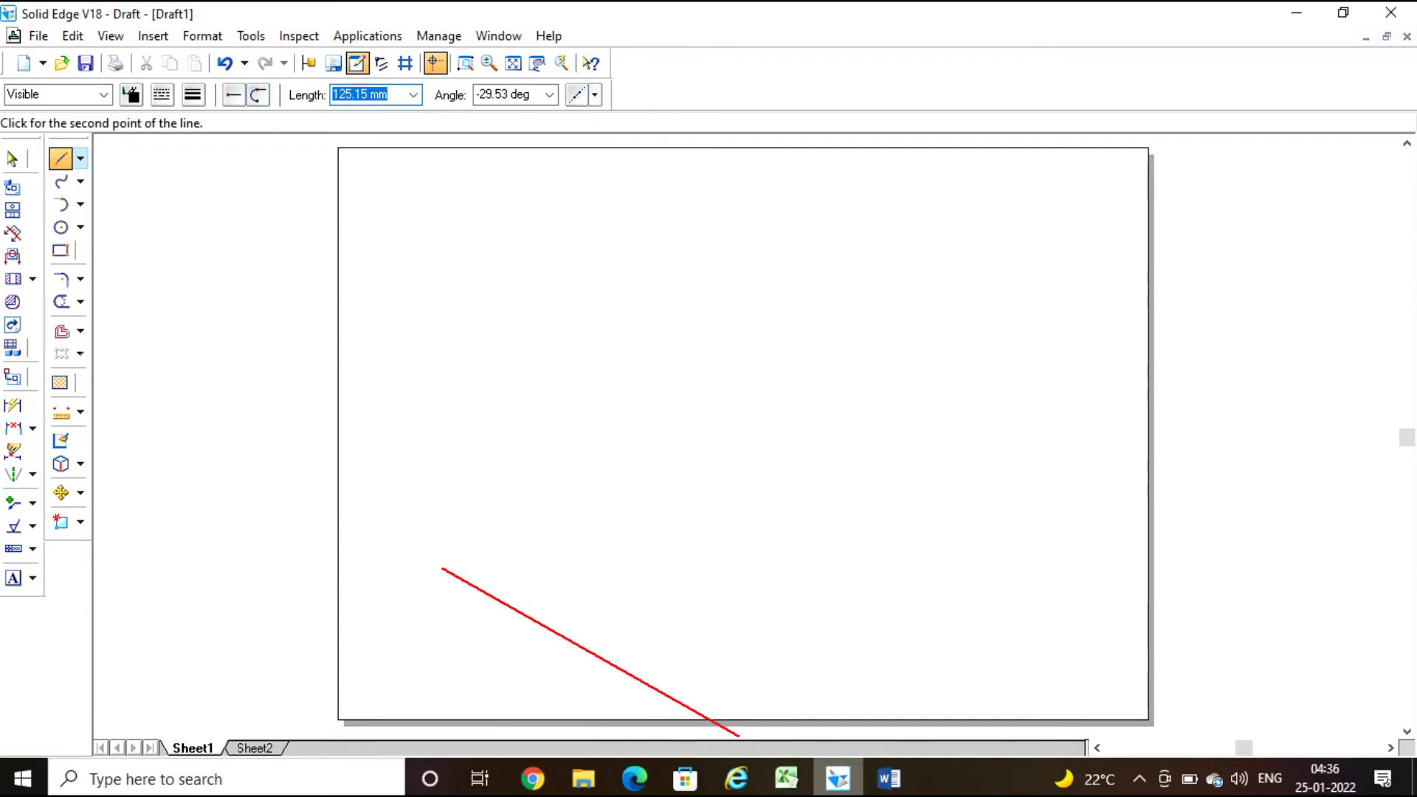
Step: Check the lamina problem statement in Word, return to Solid Edge and draw the triangle's base 25 mm long at 0°
left_click(890, 779)
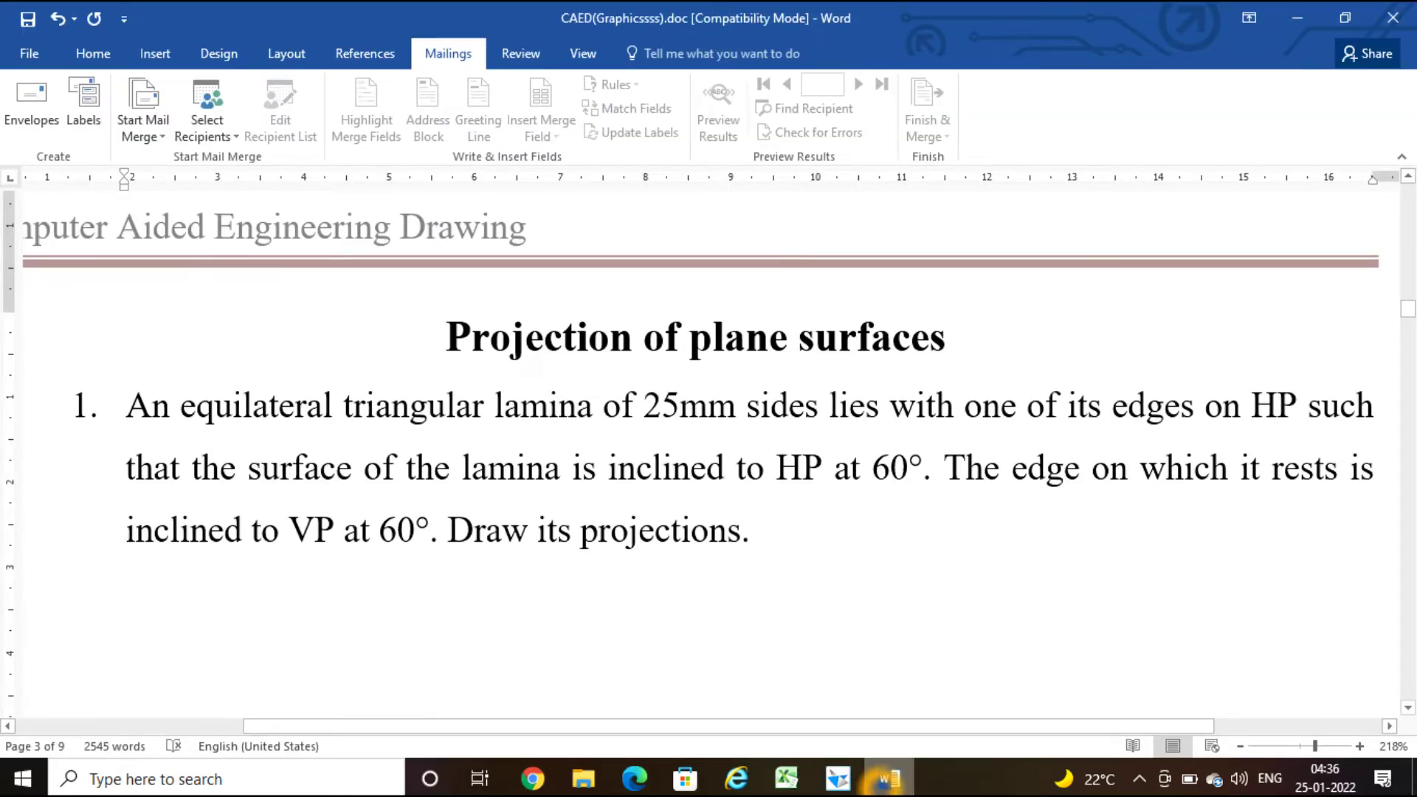
left_click(837, 778)
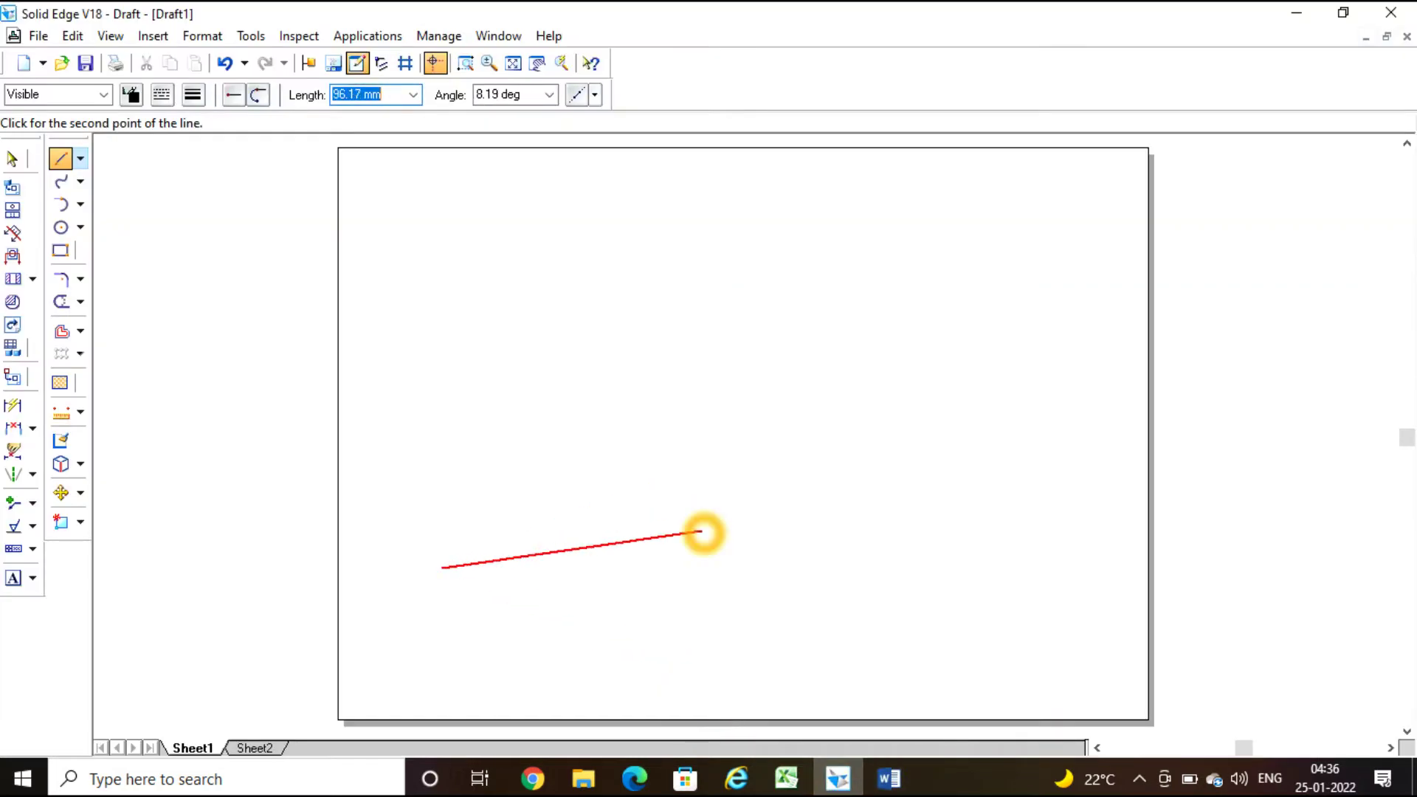
type("2")
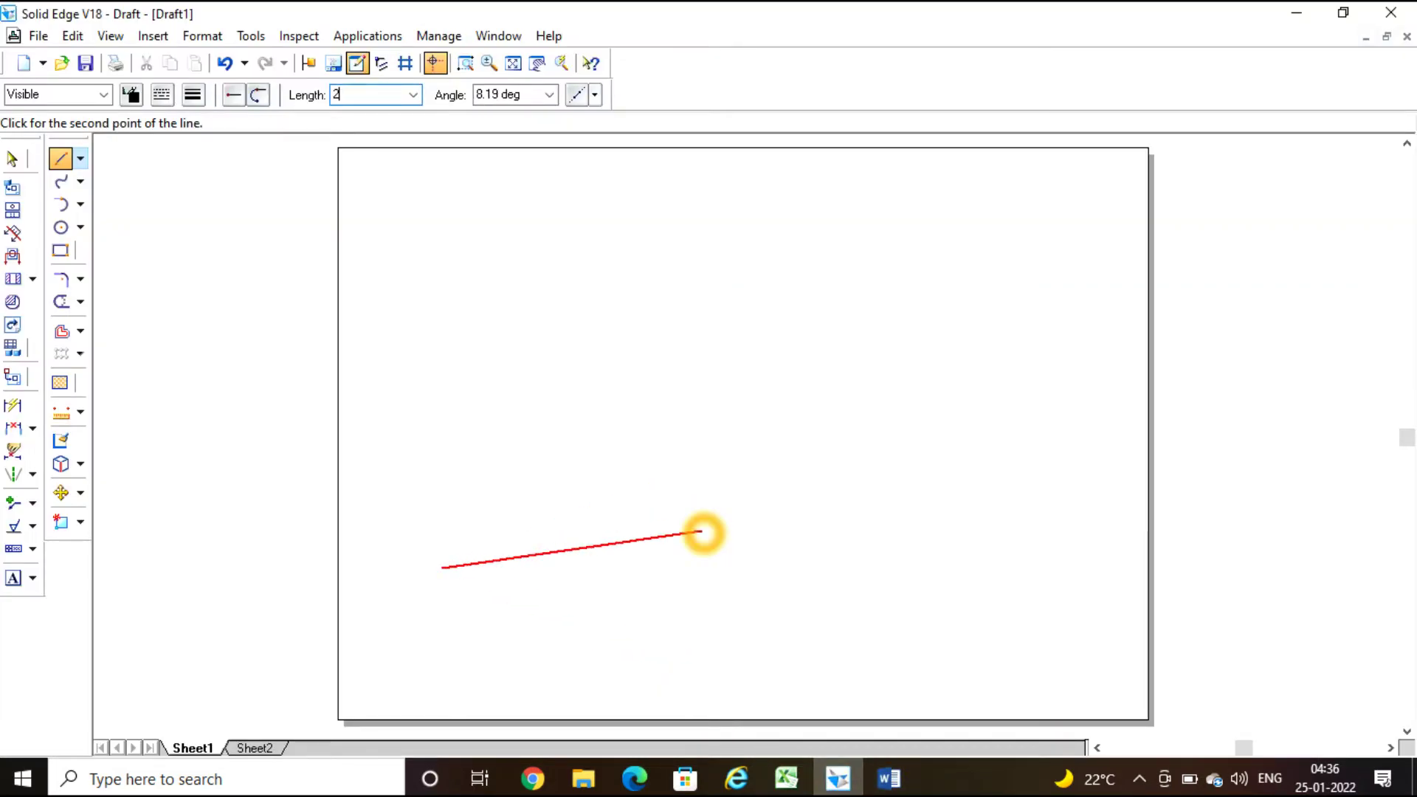
type("5")
key("Tab")
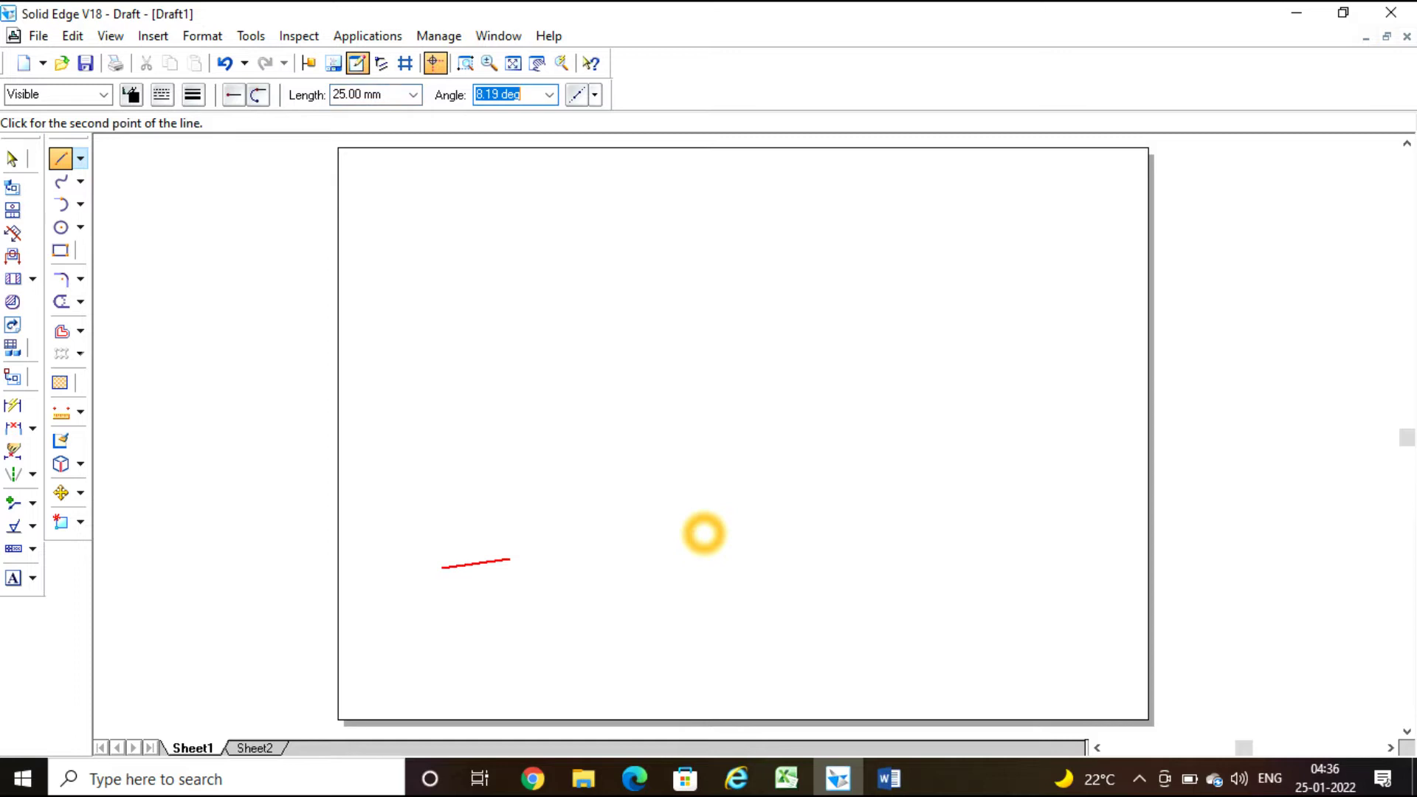
type("0")
key("Return")
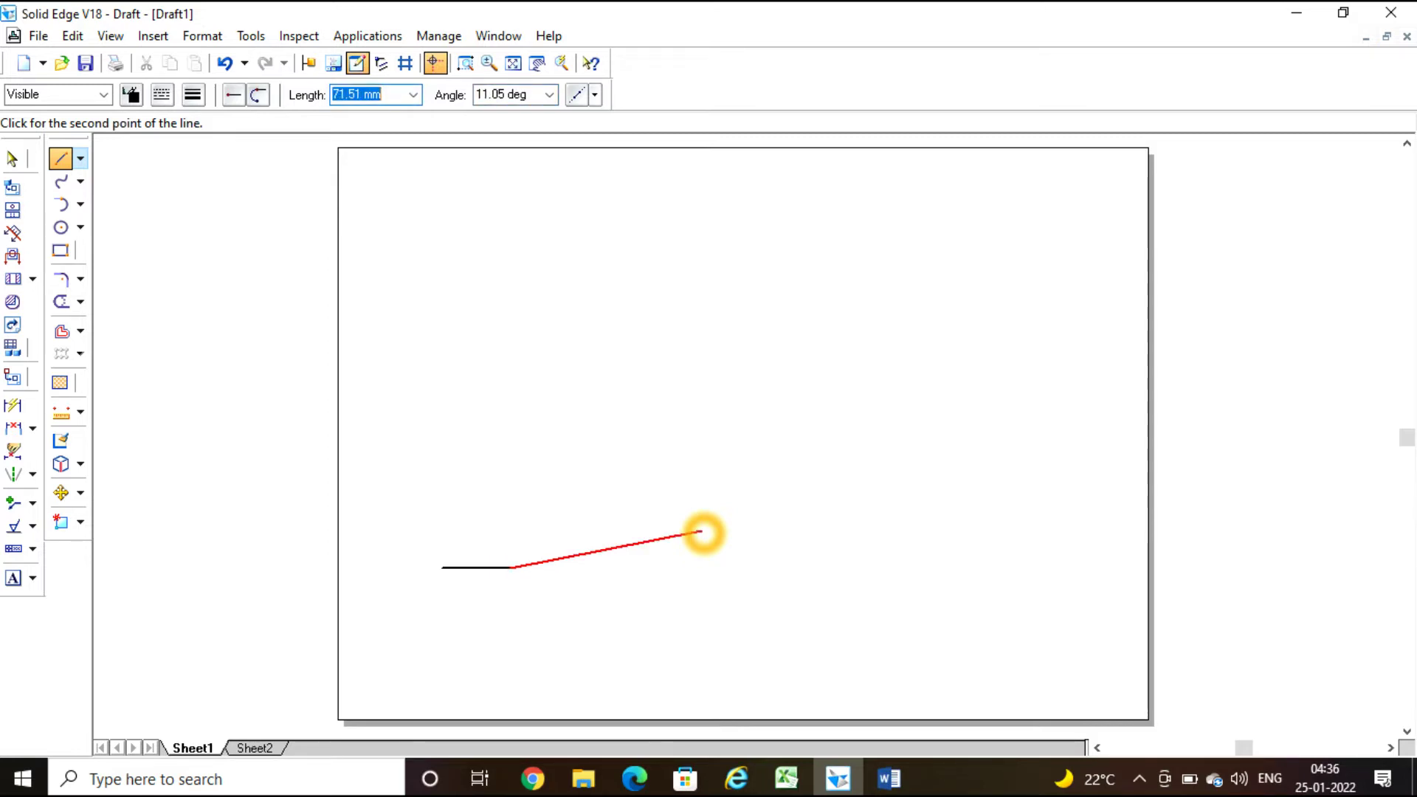
Step: Draw the triangle's second side 25 mm long at 120° and close the outline at the base's start point
type("25")
key("Tab")
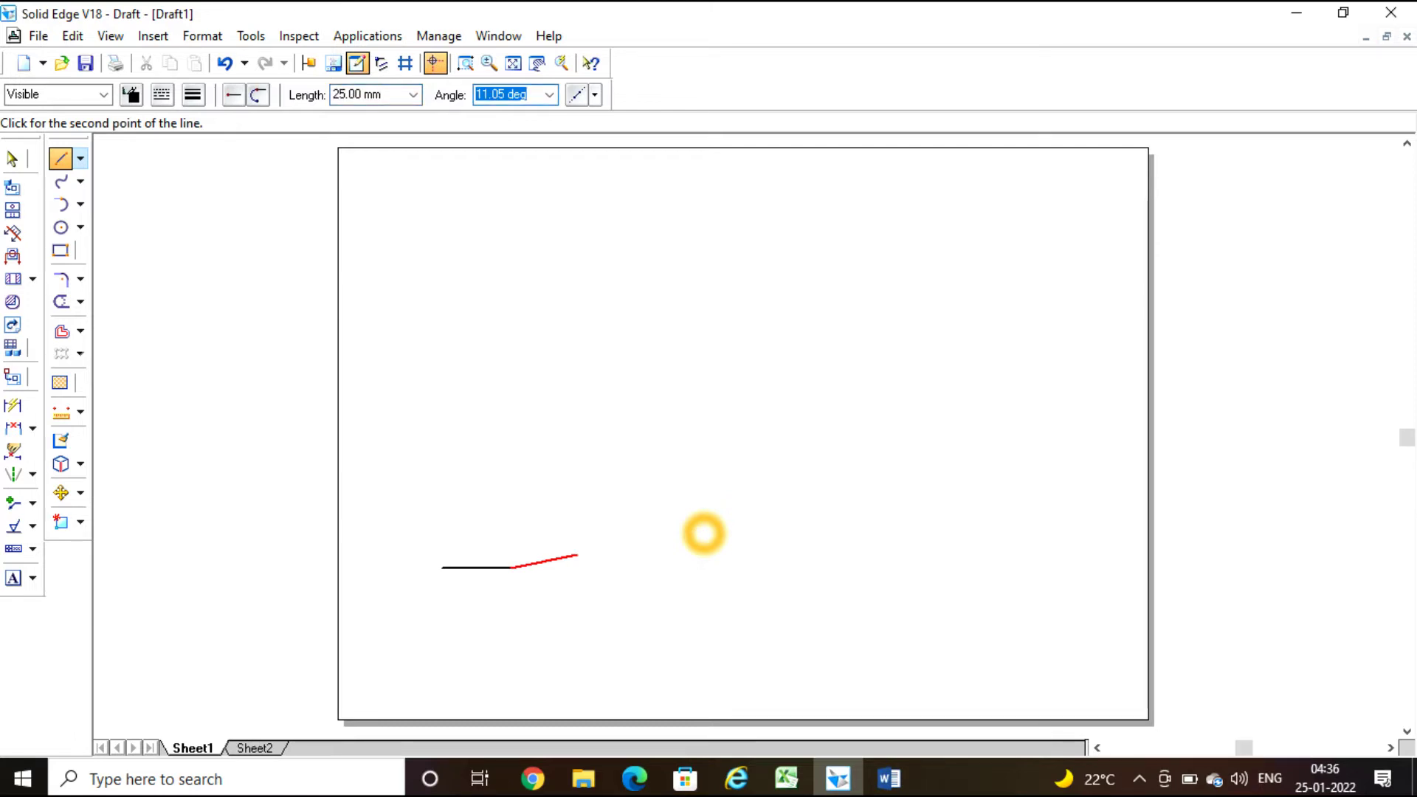
type("120")
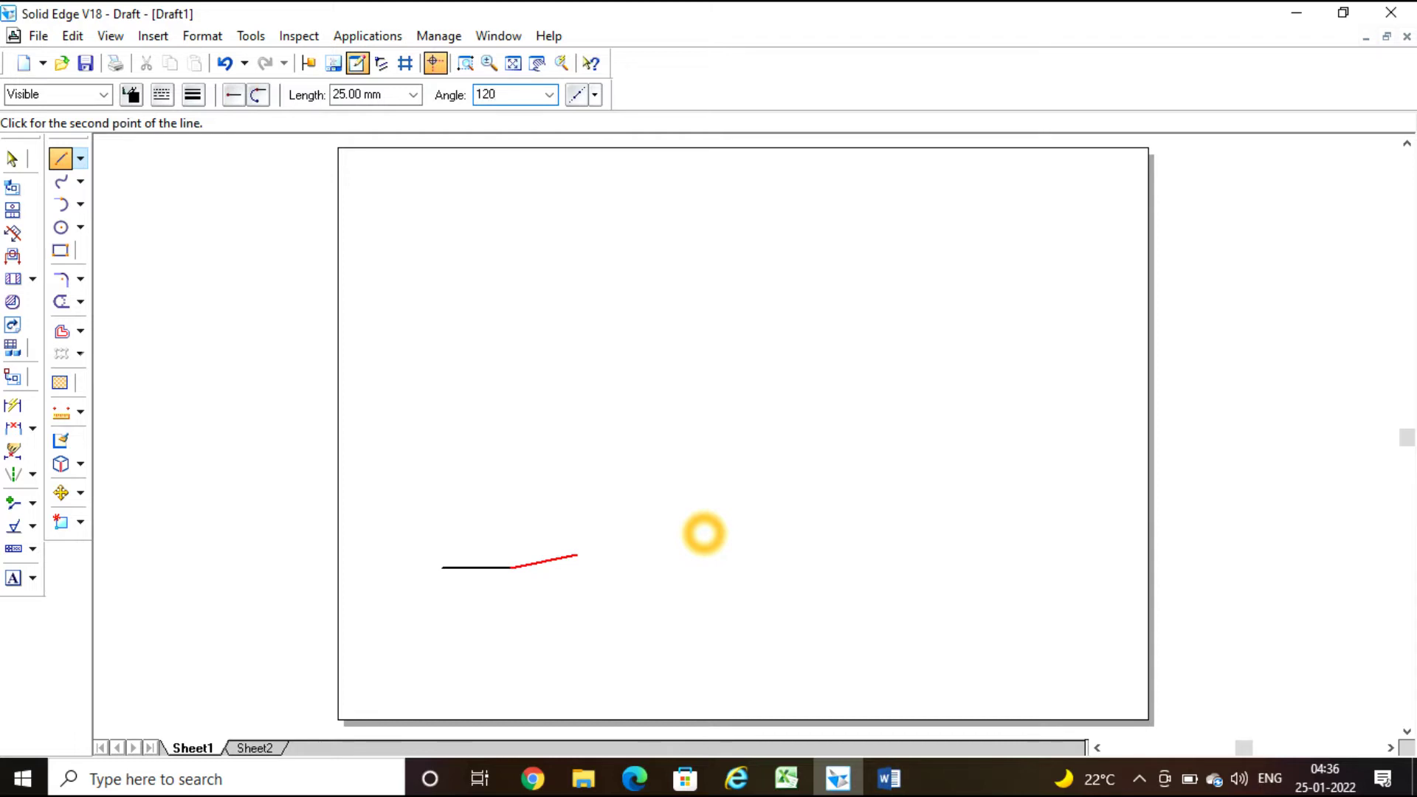
key("Return")
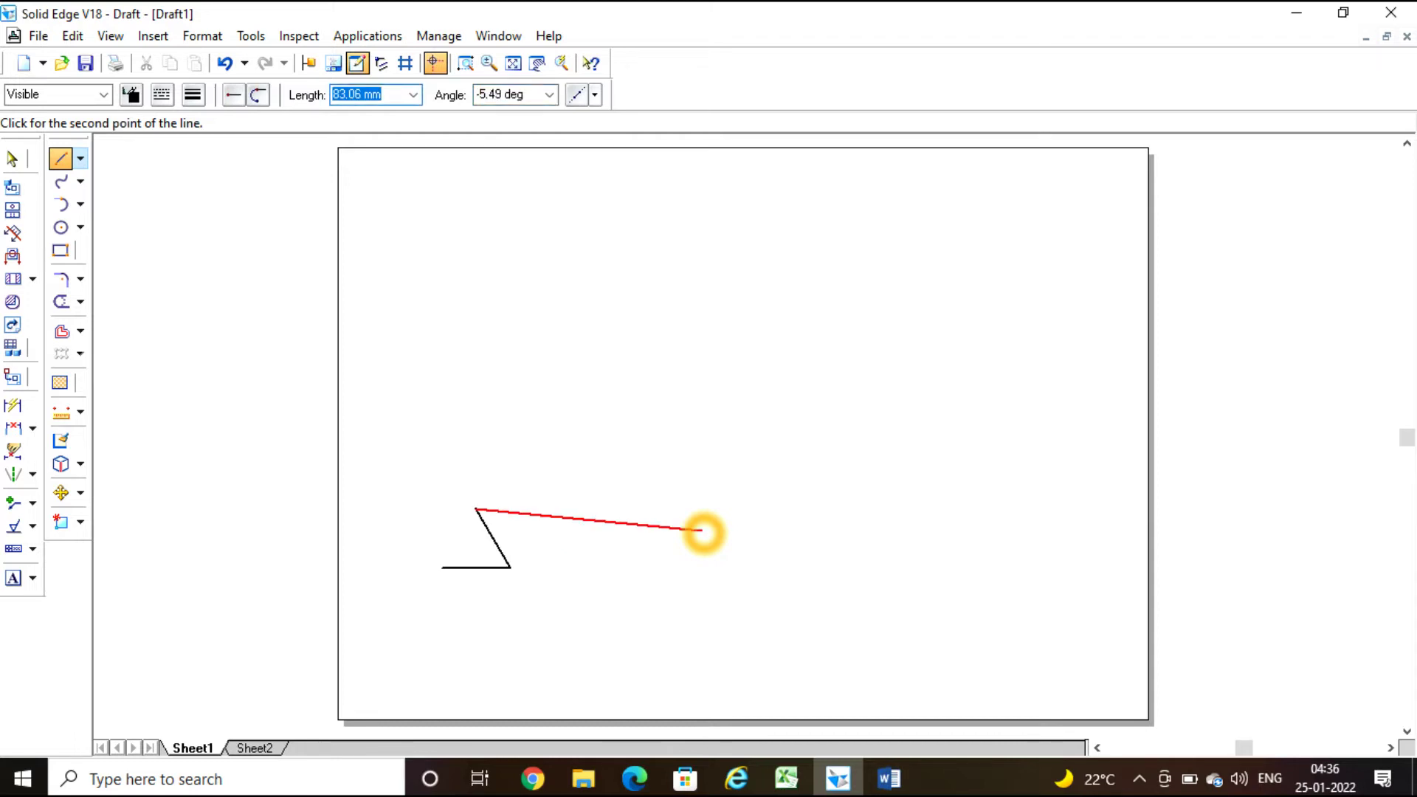
left_click(451, 565)
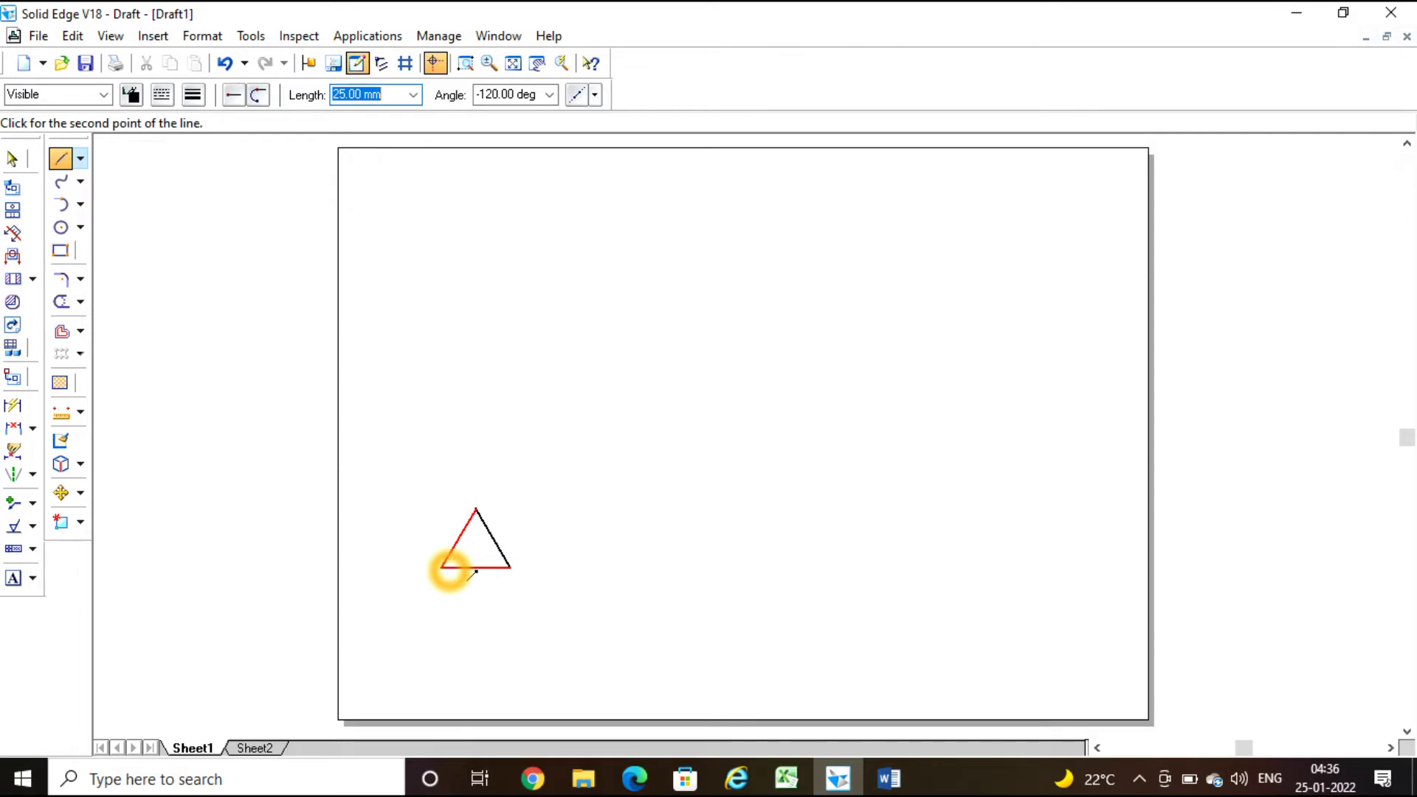
left_click(451, 568)
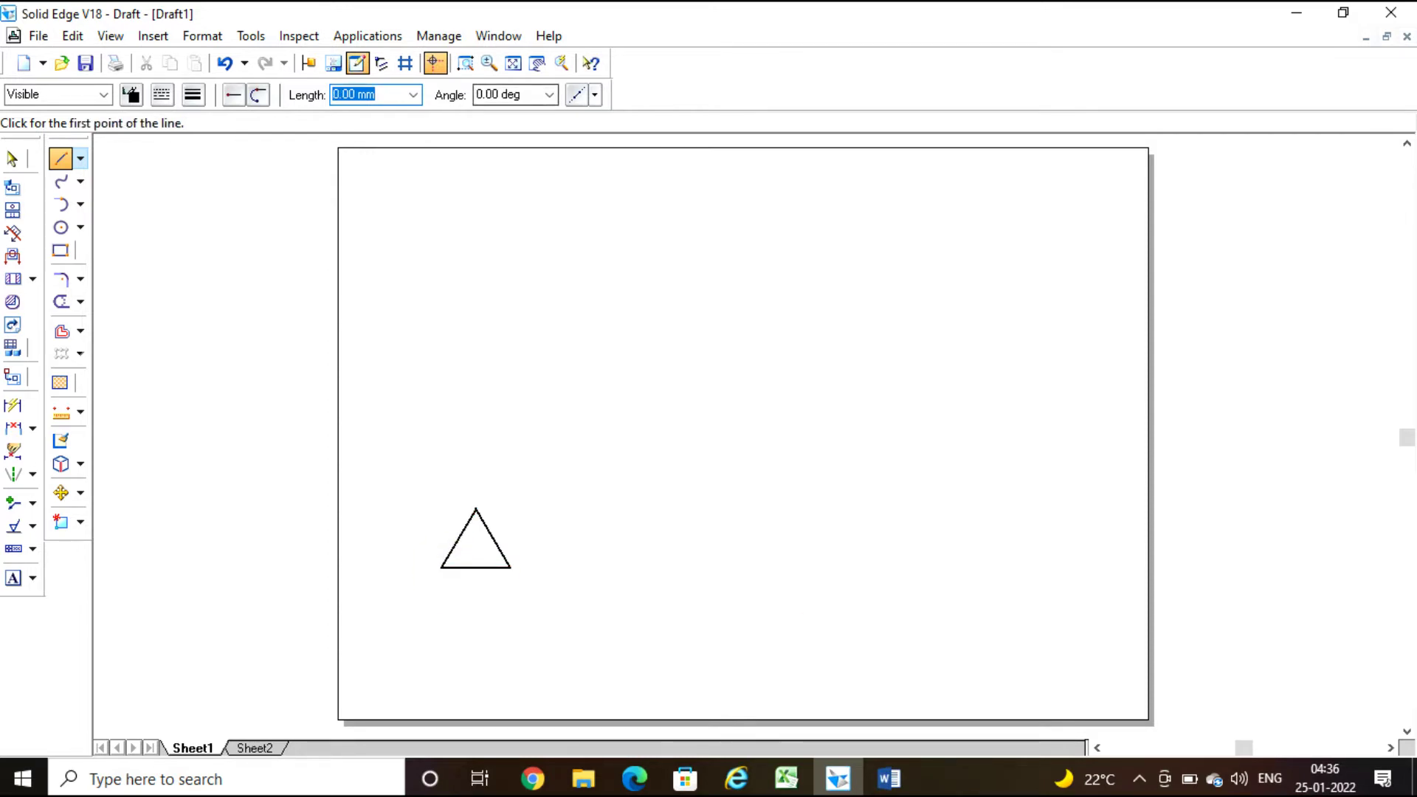
Step: Rotate the whole triangle clockwise about its lower-right corner, without keeping a copy, so its right side stands vertical
left_click(466, 64)
left_click(275, 399)
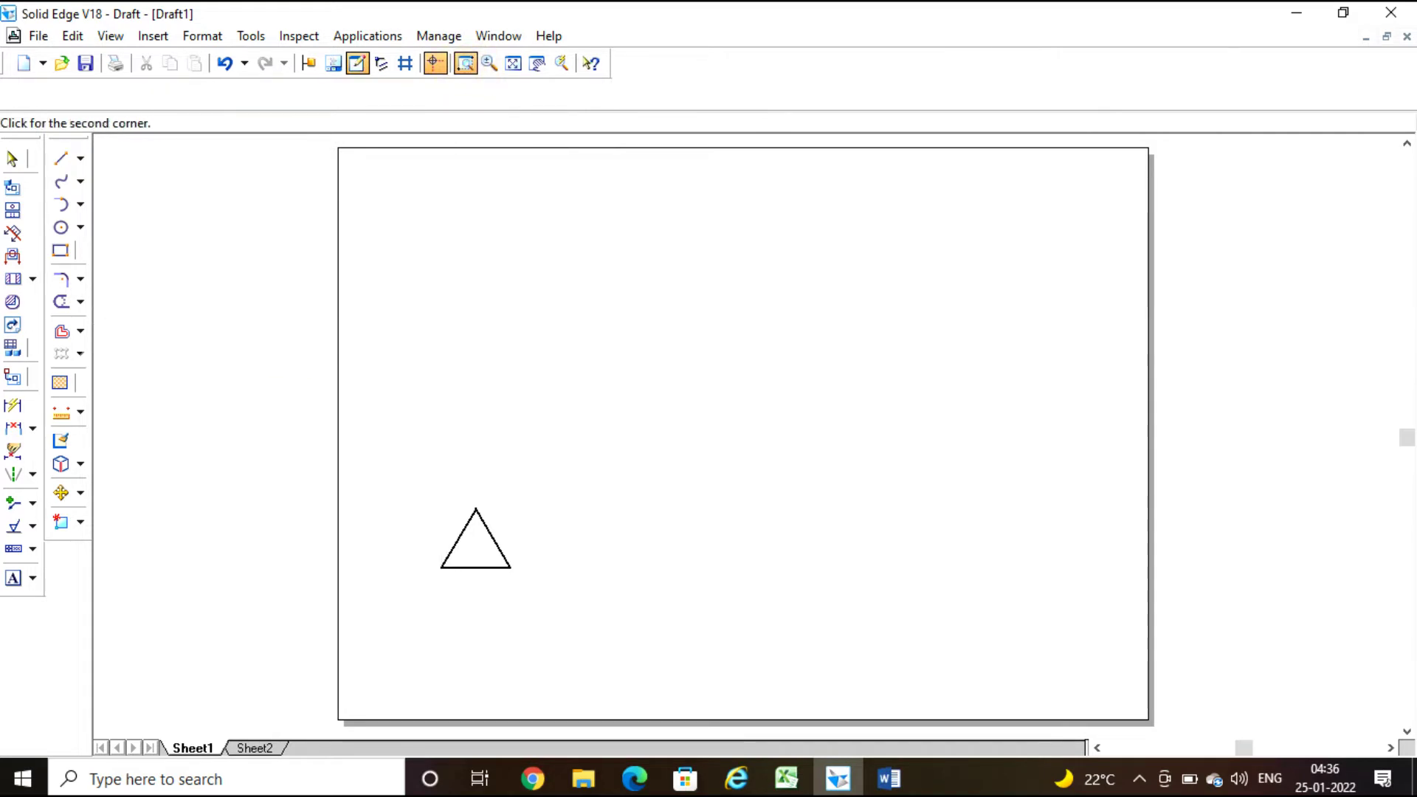
left_click(967, 658)
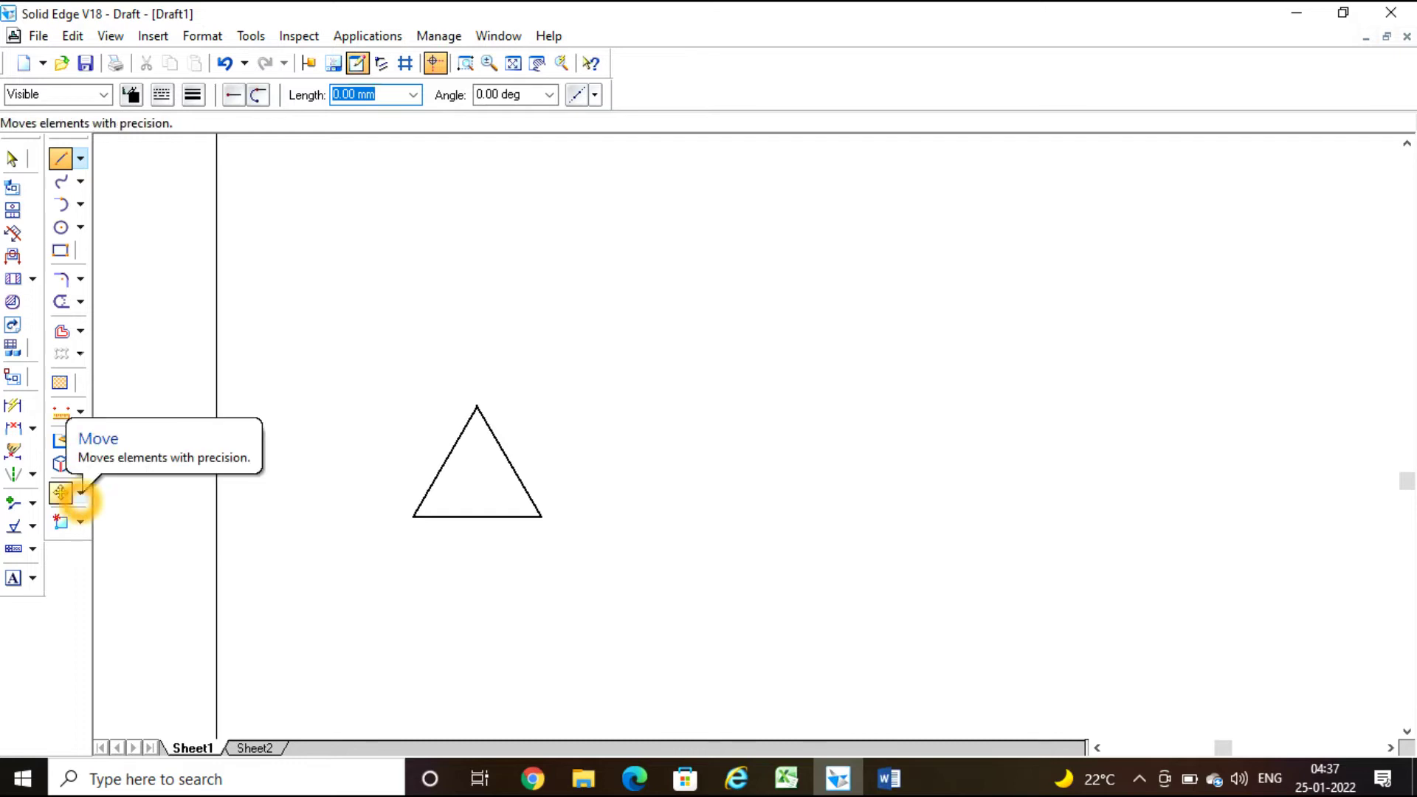
left_click(60, 492)
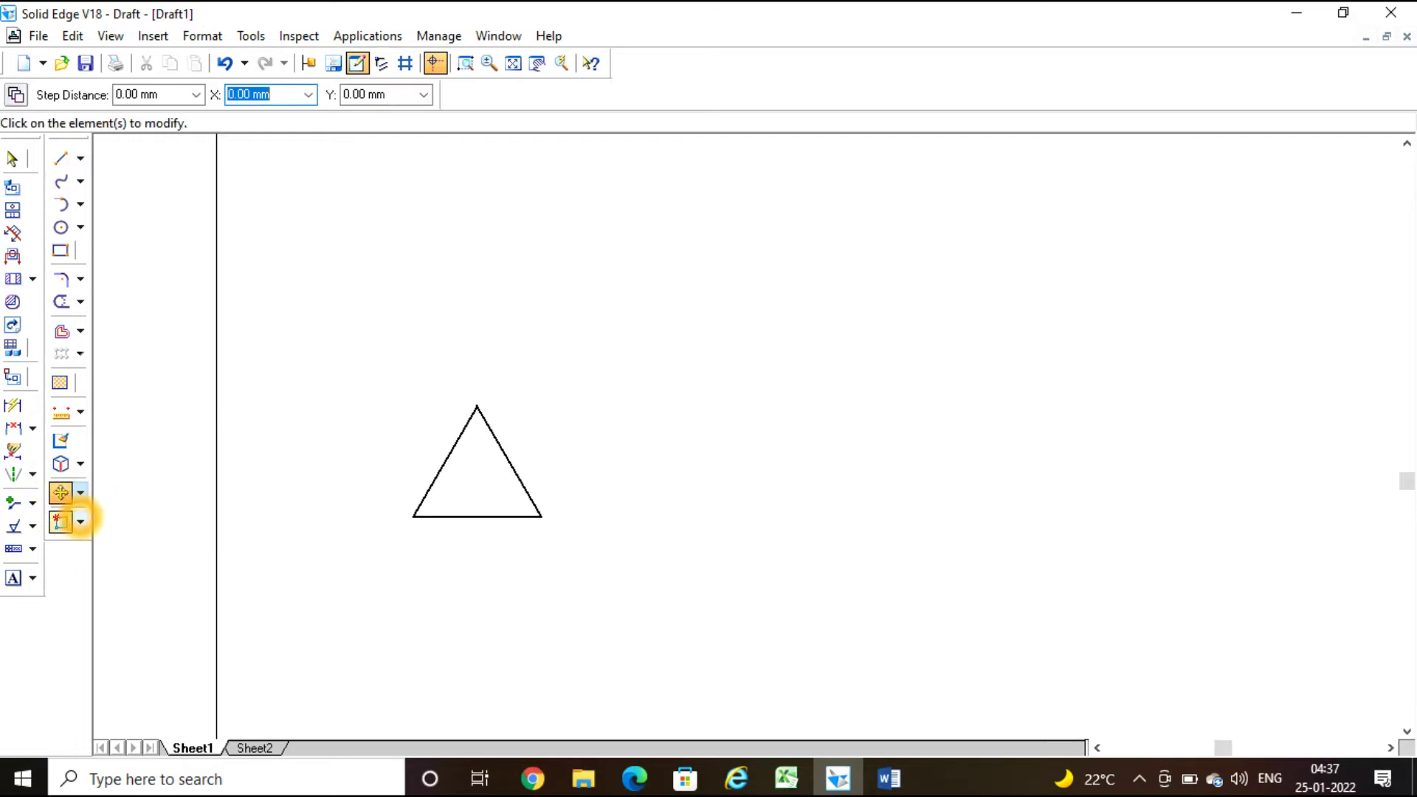
left_click(79, 493)
left_click(118, 519)
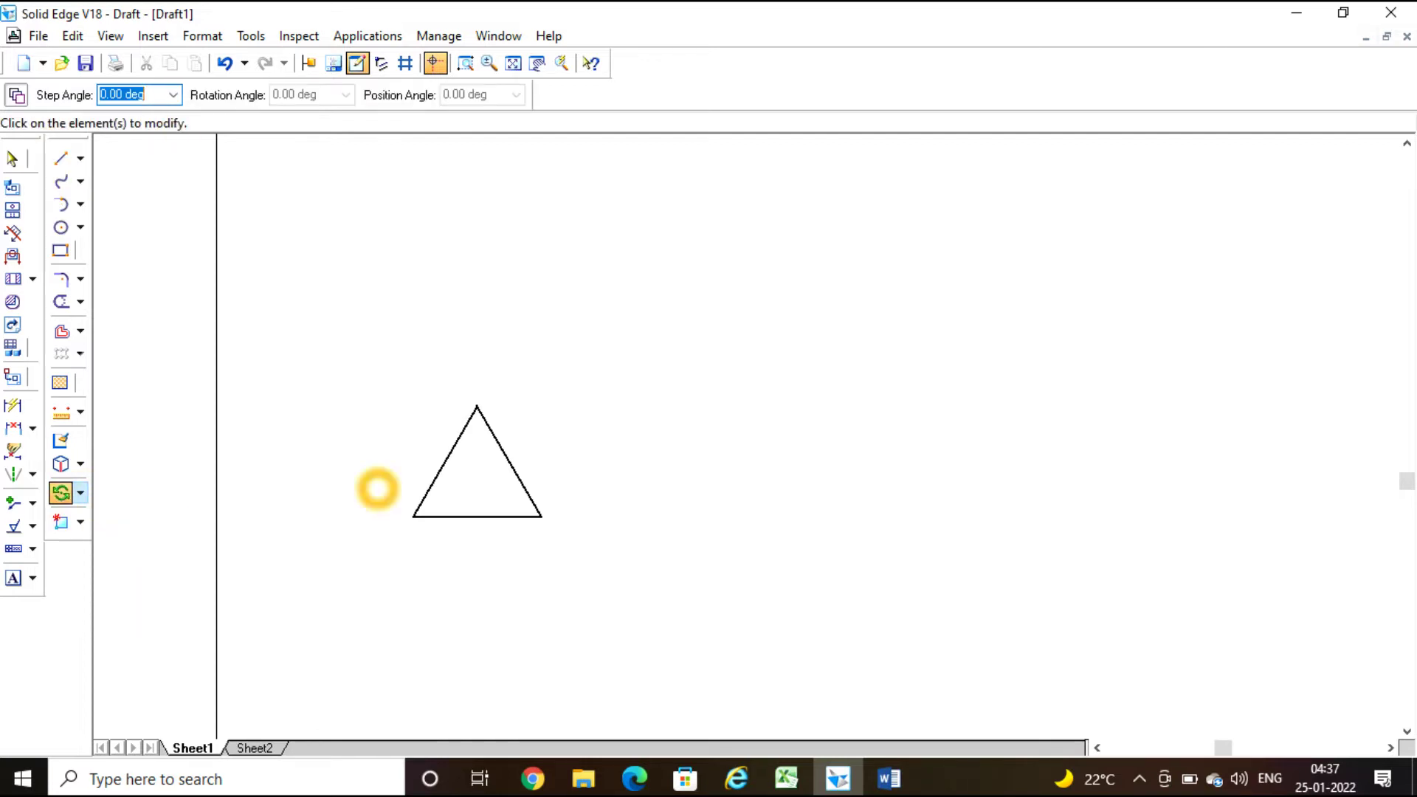
left_click_drag(379, 348, 644, 614)
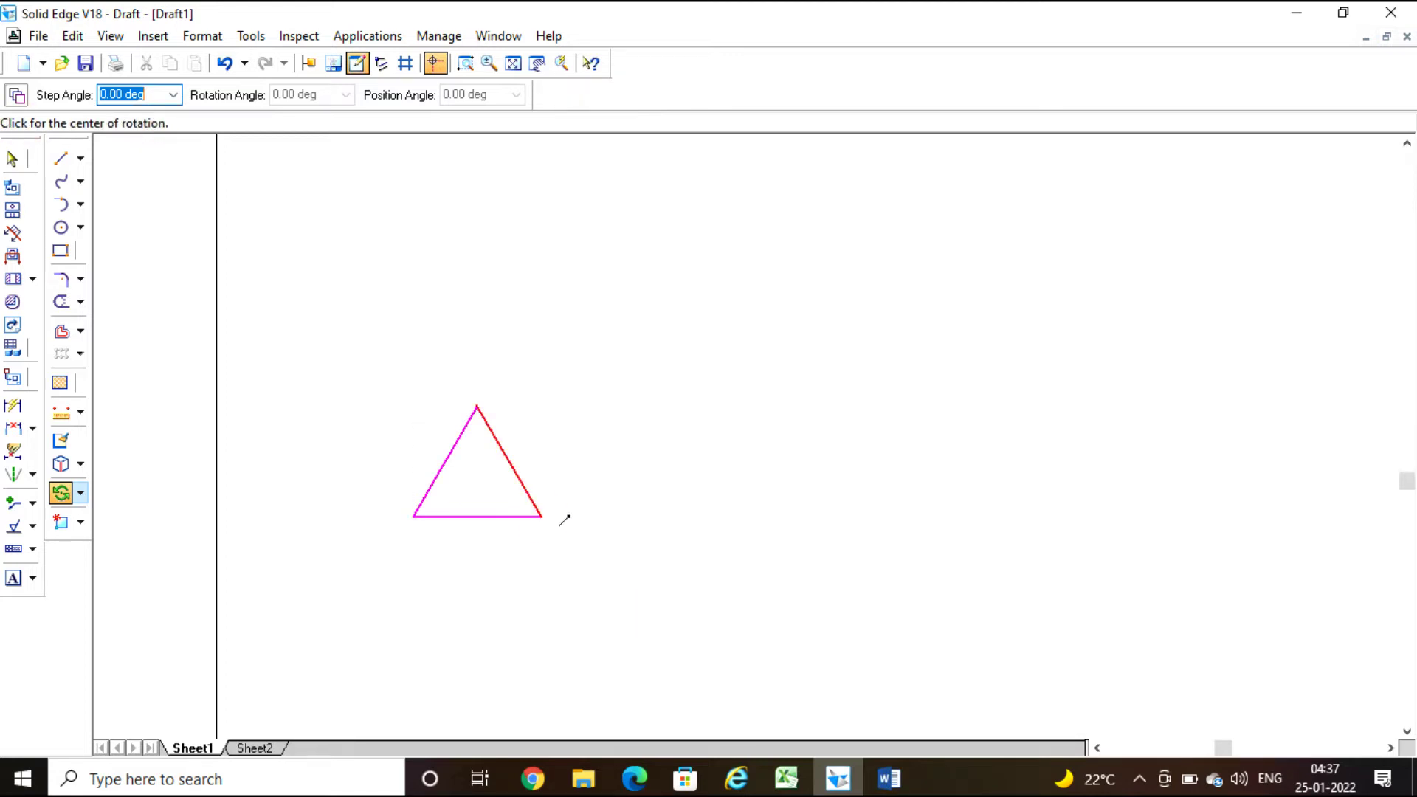
left_click(542, 516)
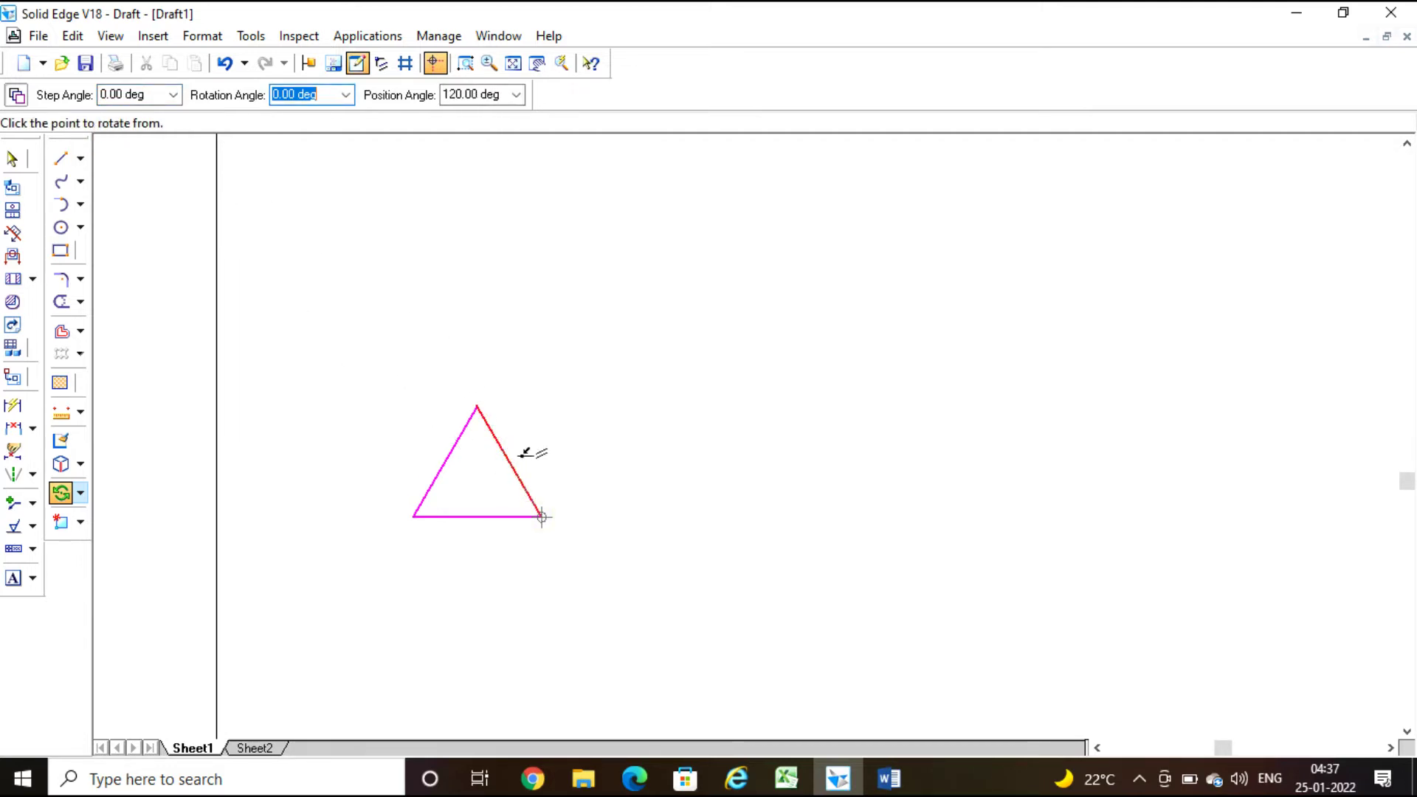
left_click(476, 408)
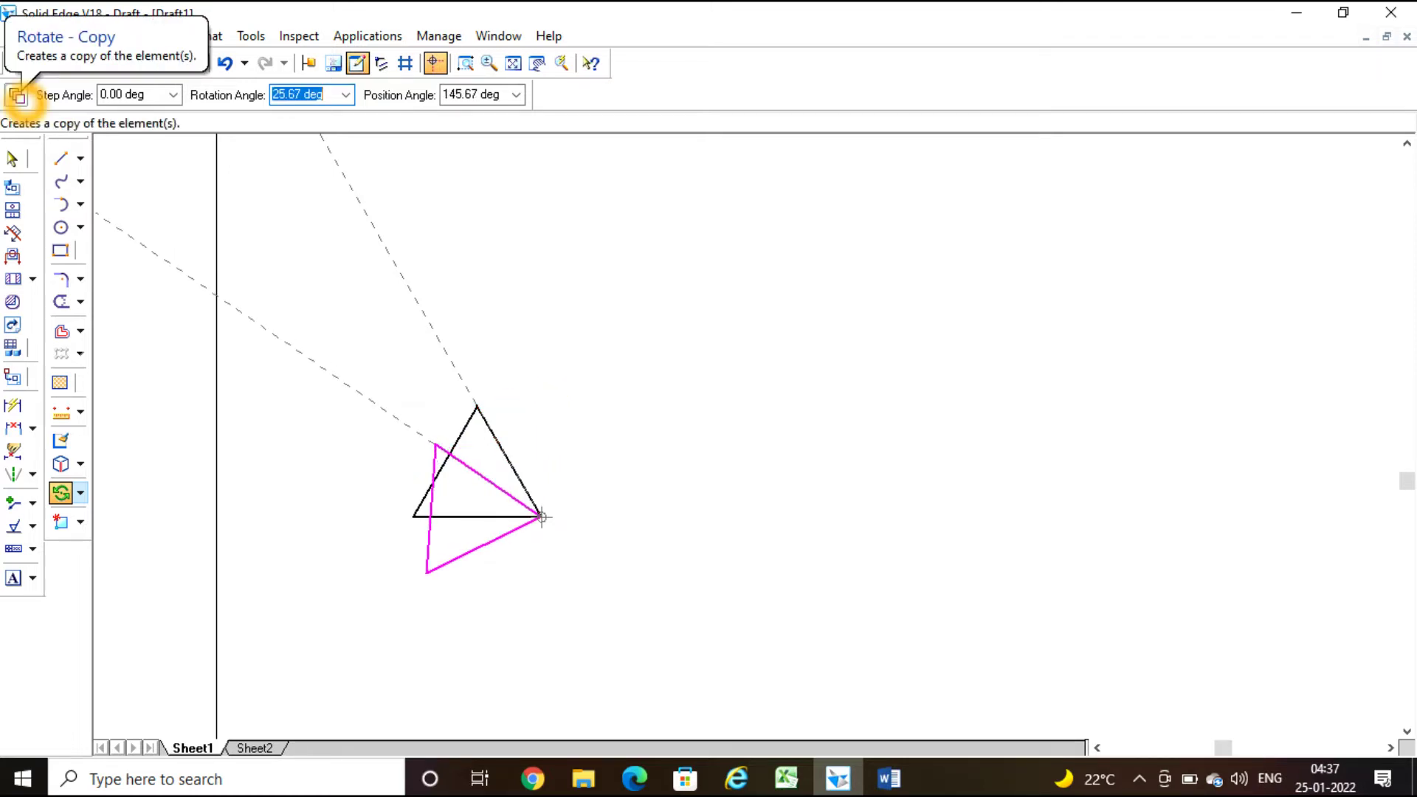
left_click(16, 95)
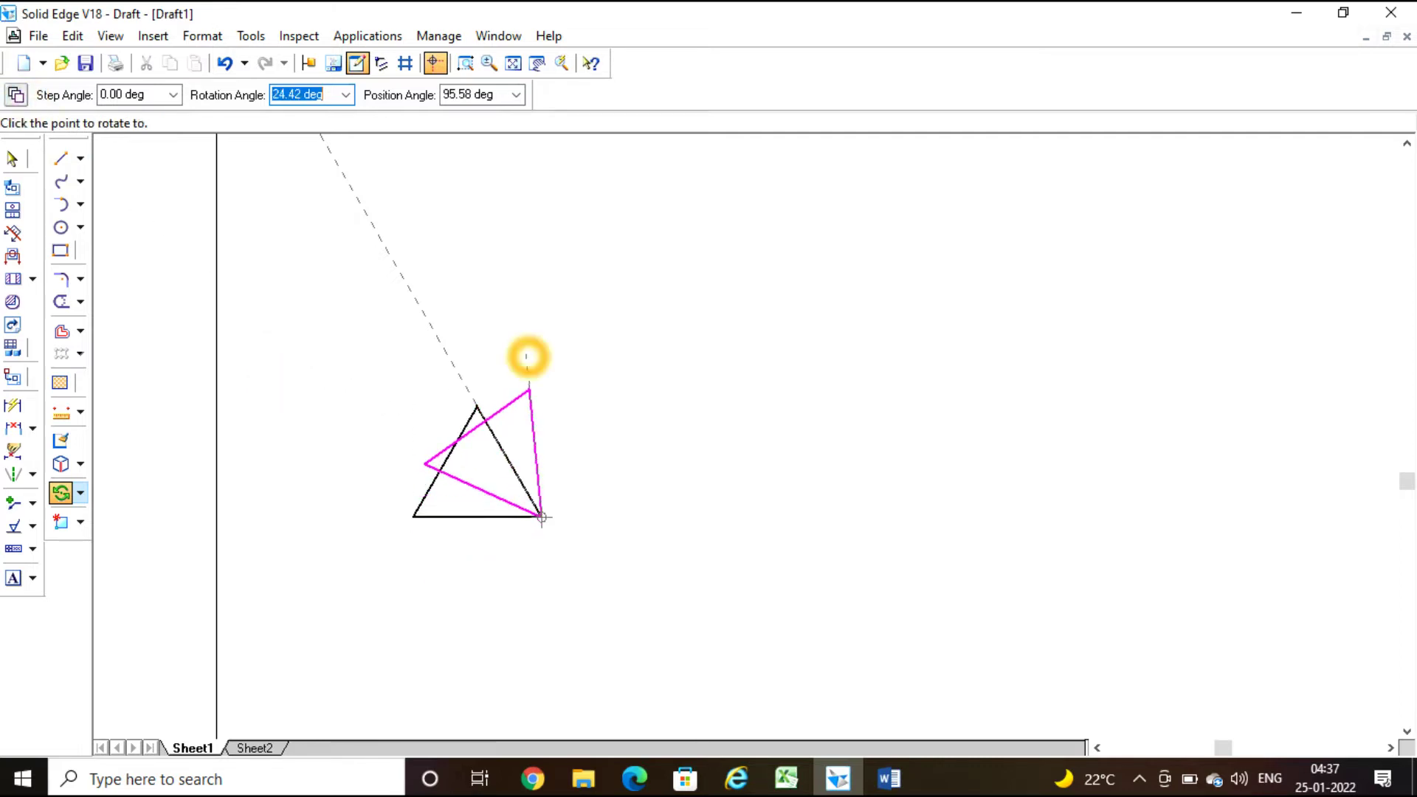
left_click(543, 379)
left_click(660, 471)
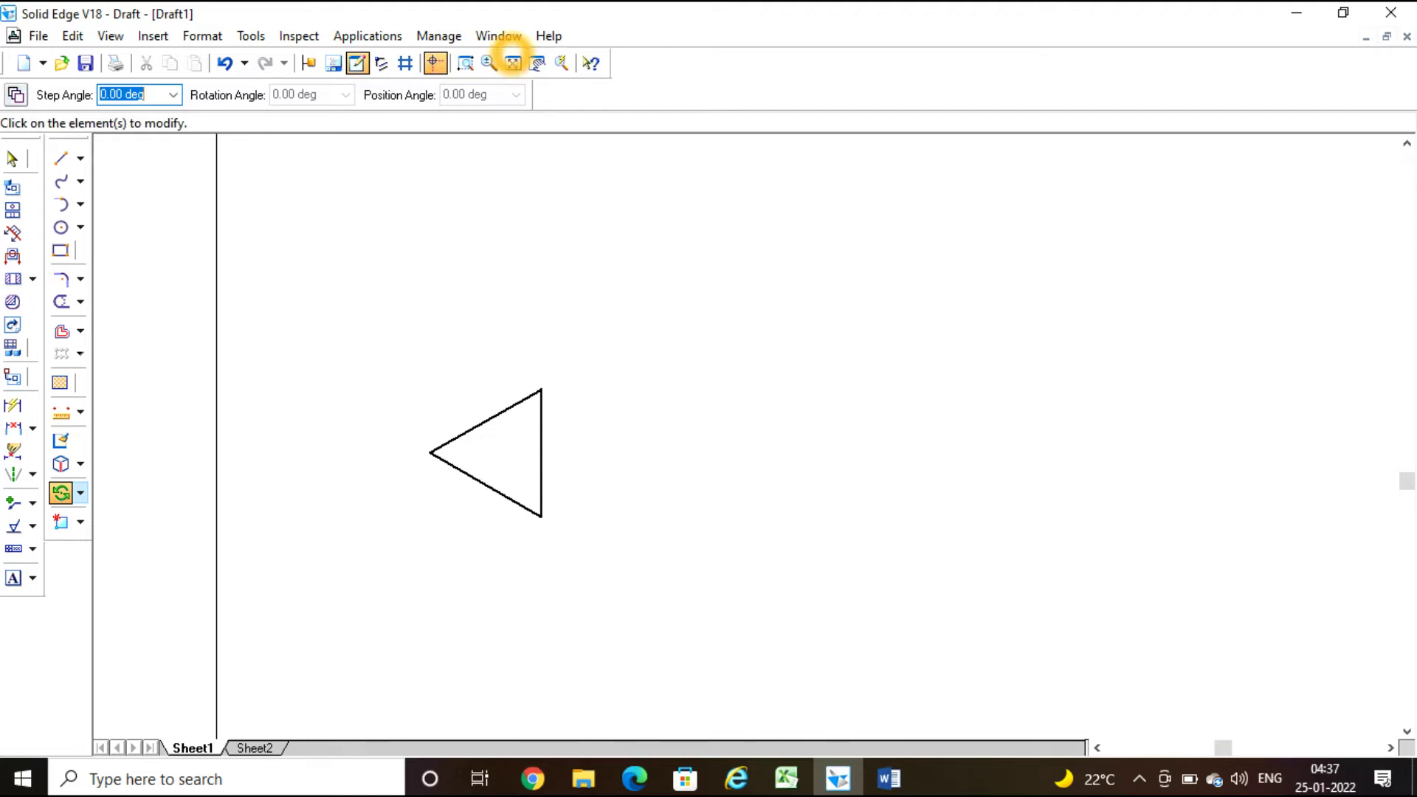
Step: Label the triangle's corners with the text a near the left corner, b below the lower one and c beside the upper one
left_click(513, 63)
left_click(572, 400)
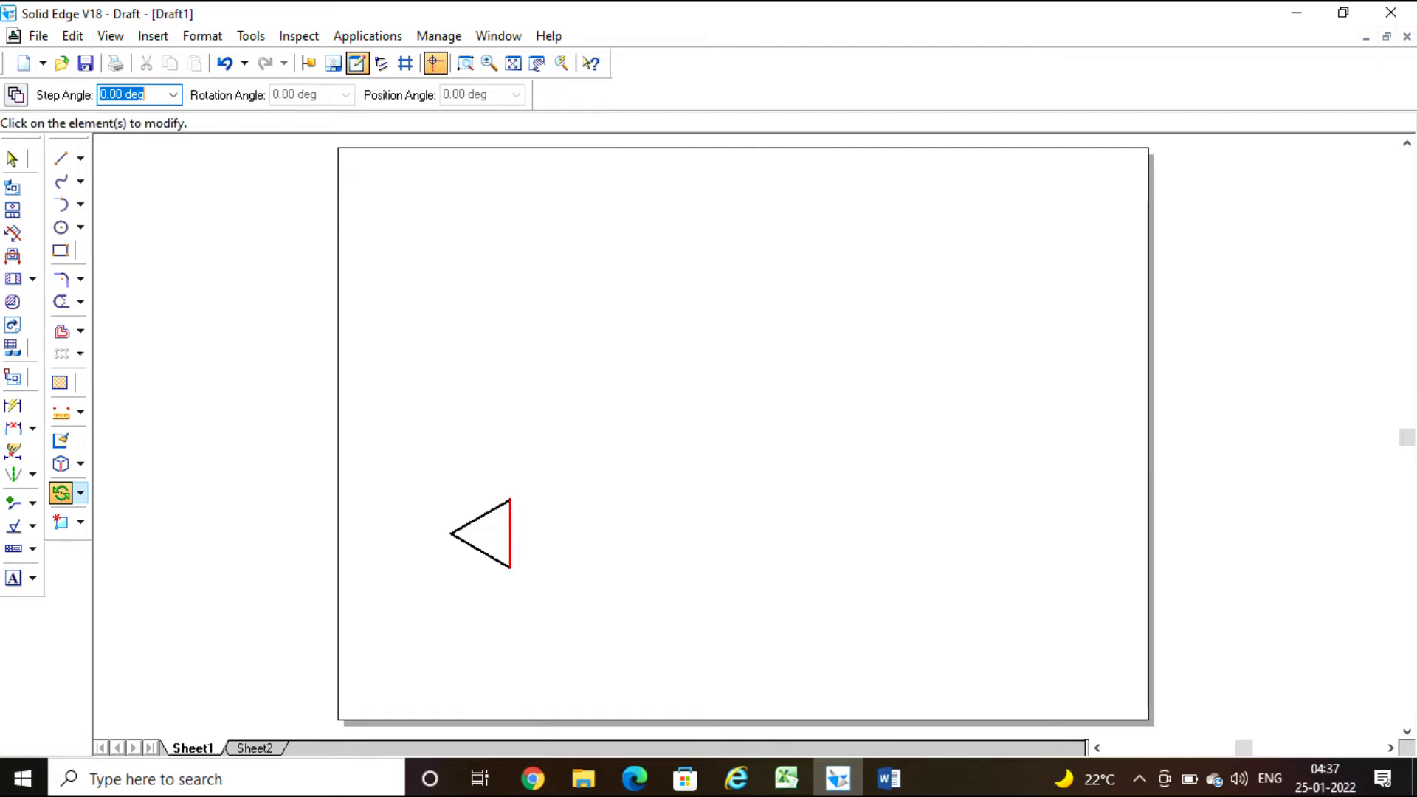
left_click(507, 459)
left_click(506, 492)
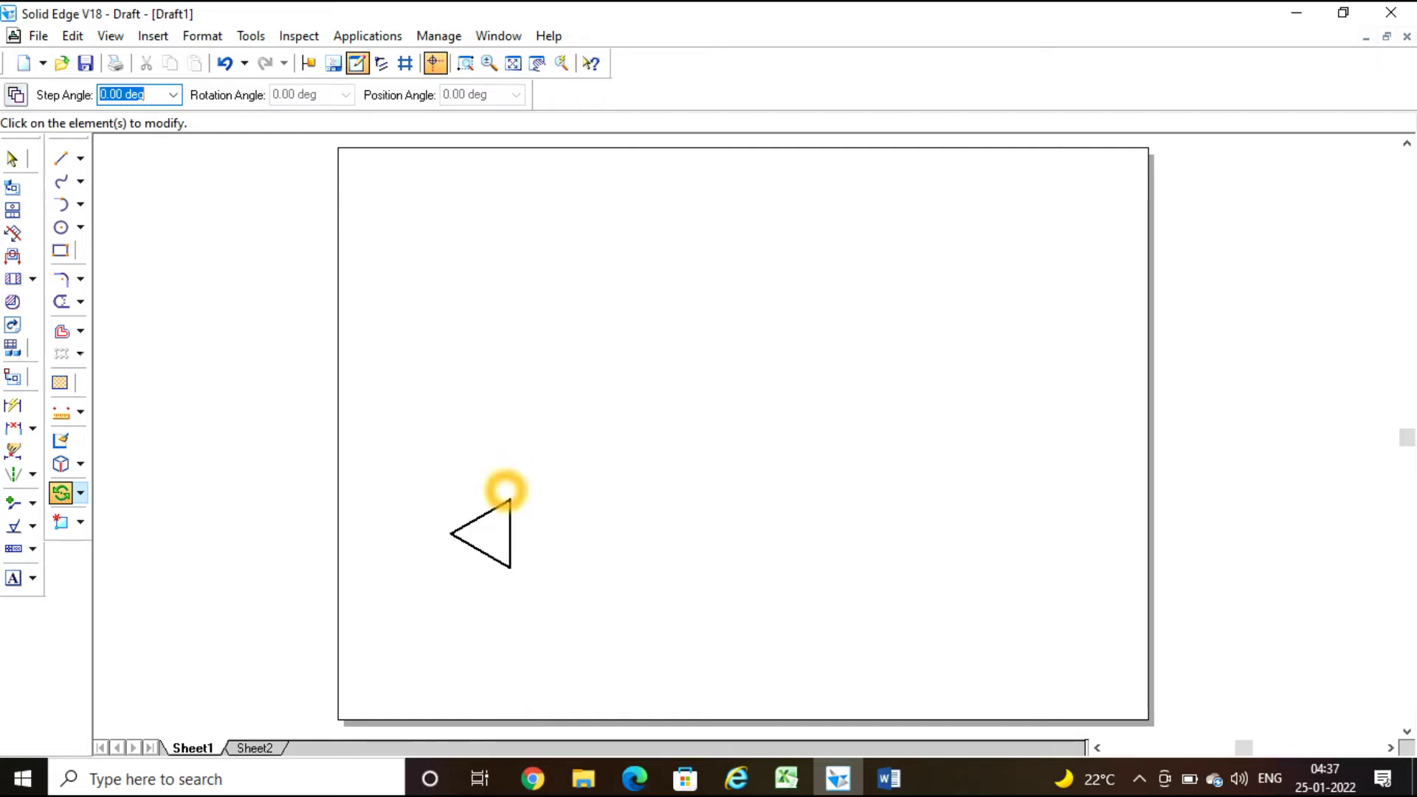
left_click(13, 579)
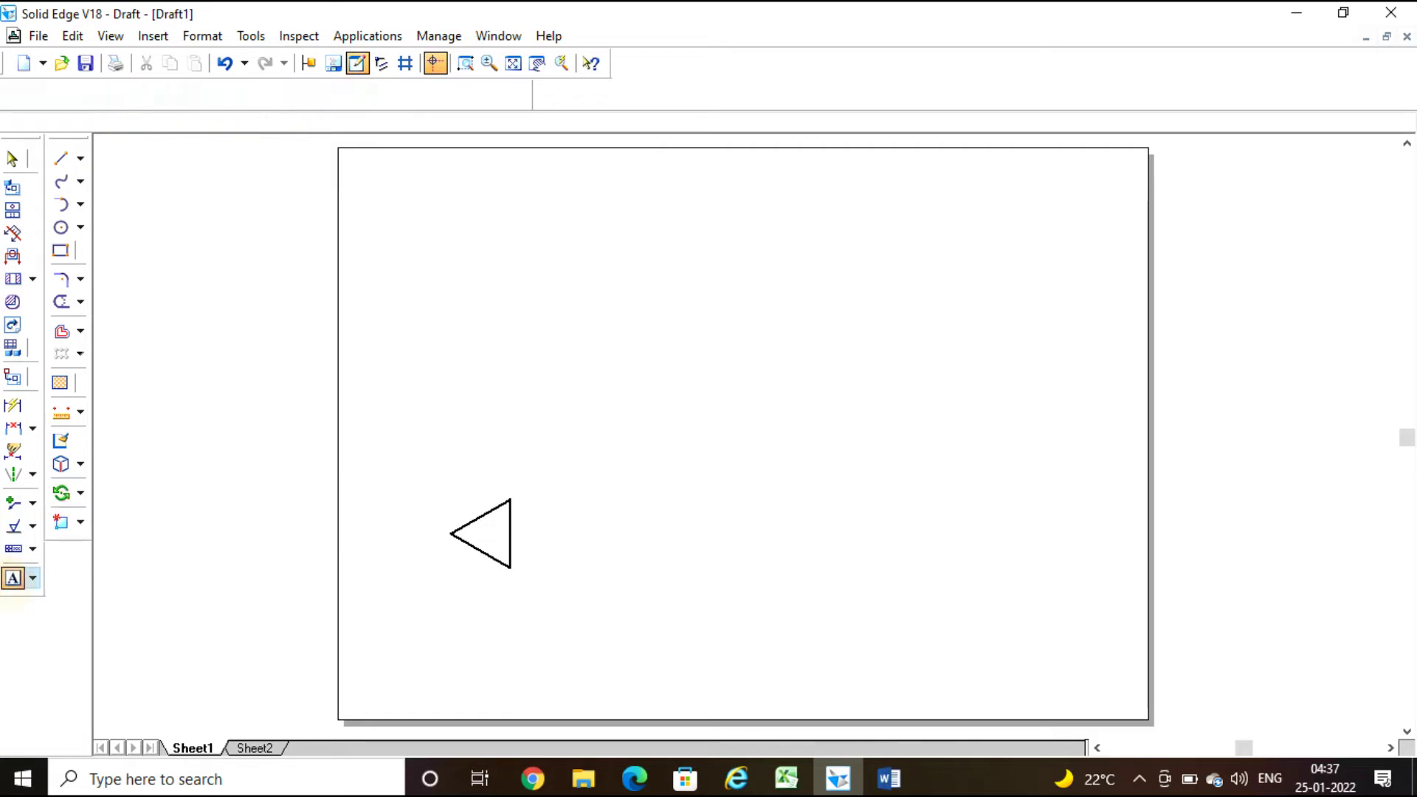
left_click(436, 562)
type("a")
left_click(515, 583)
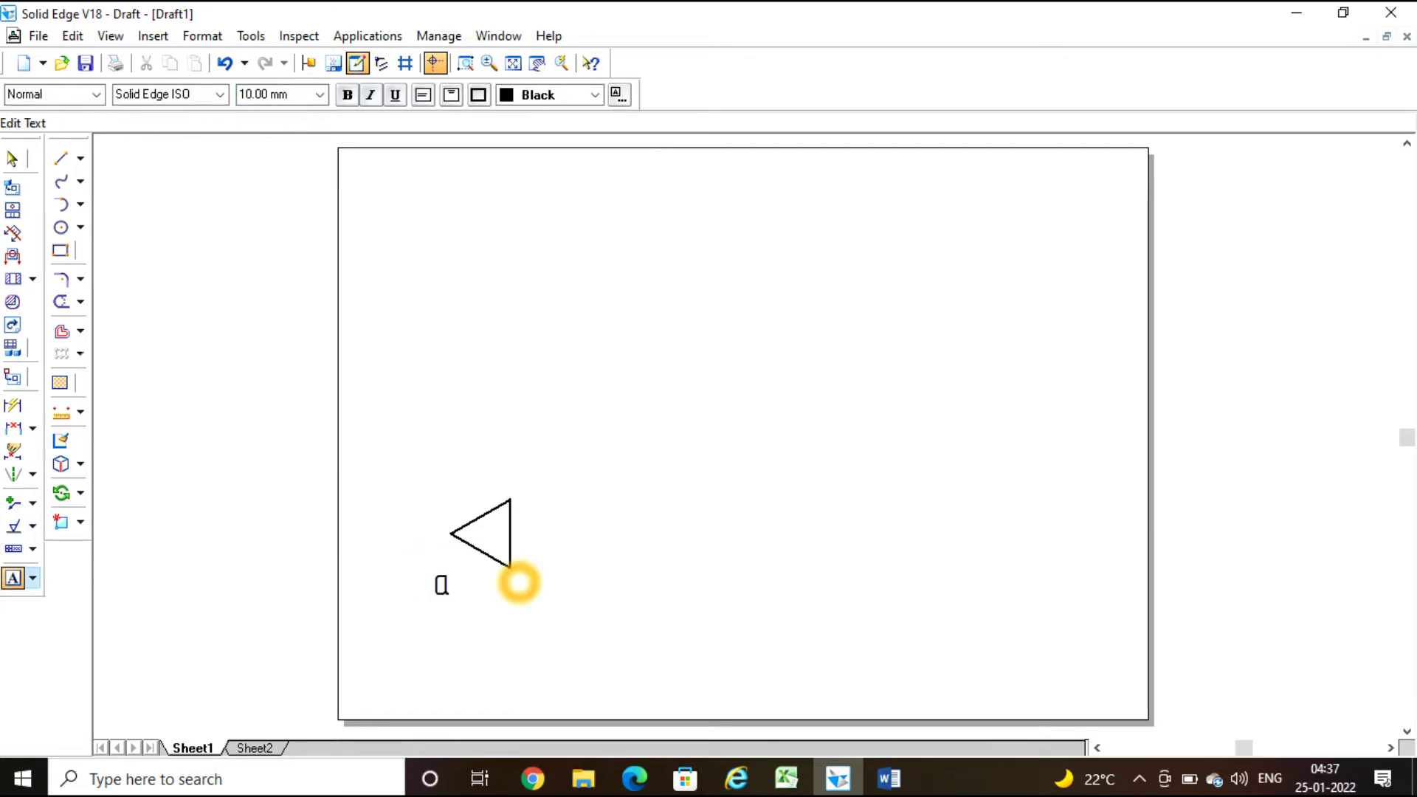
left_click(515, 586)
type("b")
left_click(521, 488)
left_click(521, 488)
type("c")
left_click(704, 577)
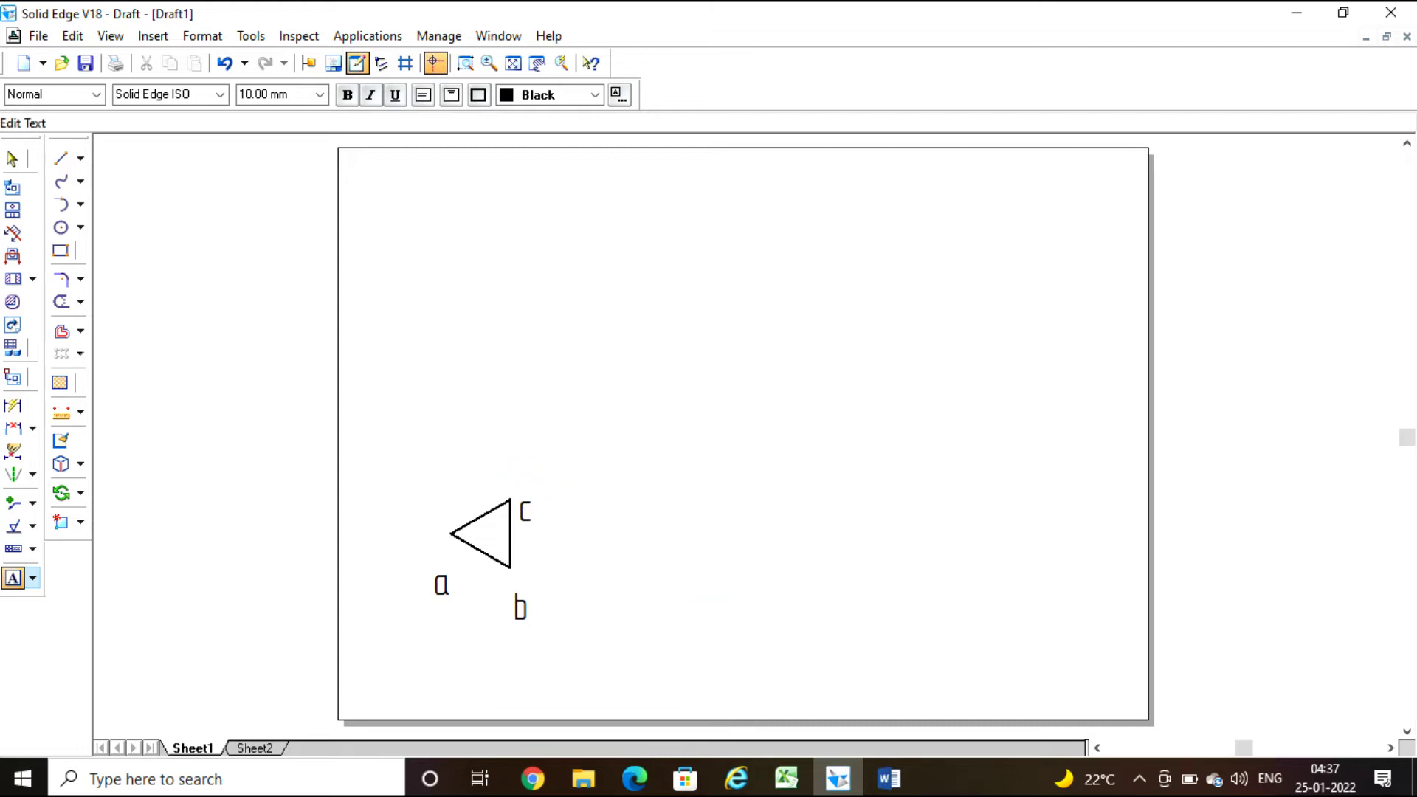
Step: Draw a long horizontal reference line with a thinner line width across the sheet above the triangle
left_click(61, 158)
left_click(193, 94)
left_click(214, 119)
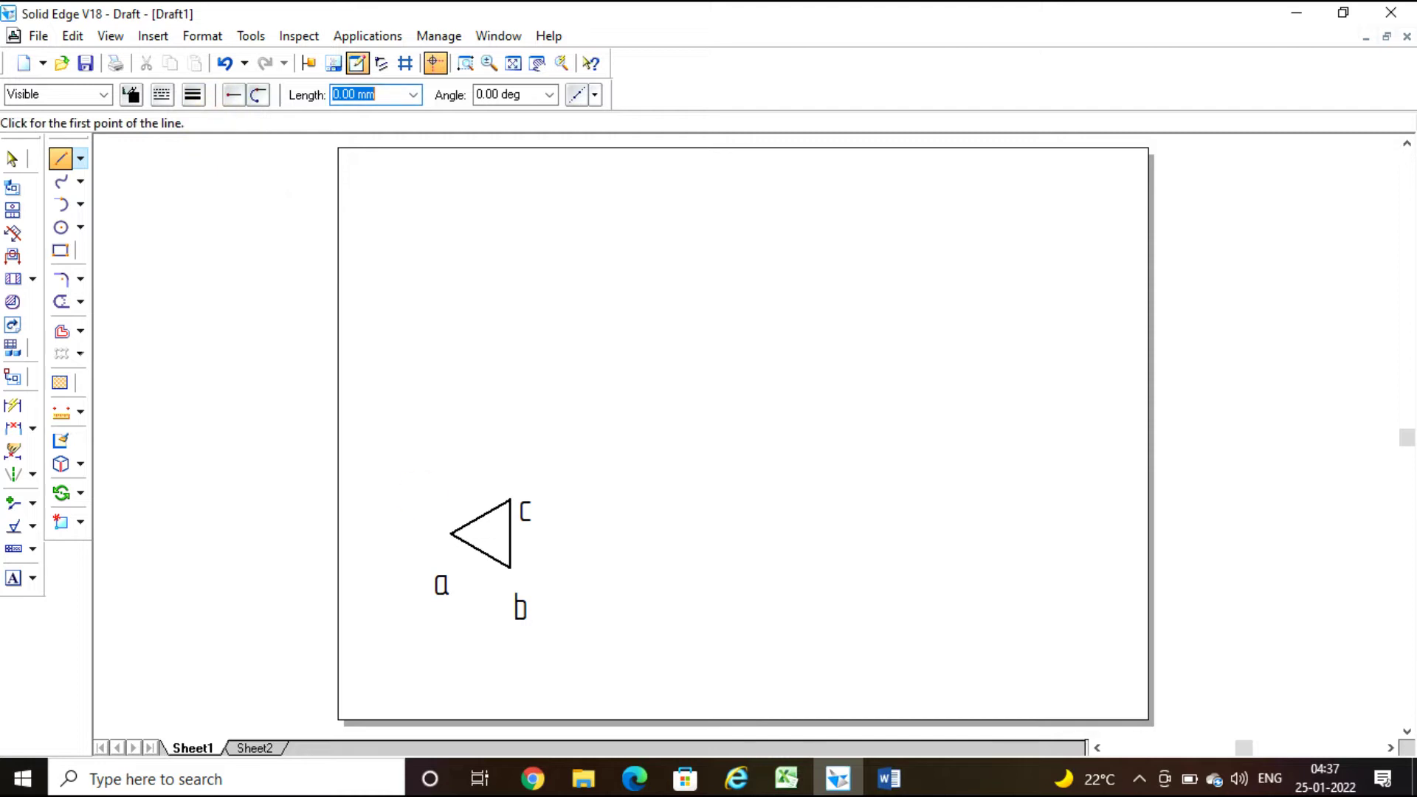
left_click(382, 457)
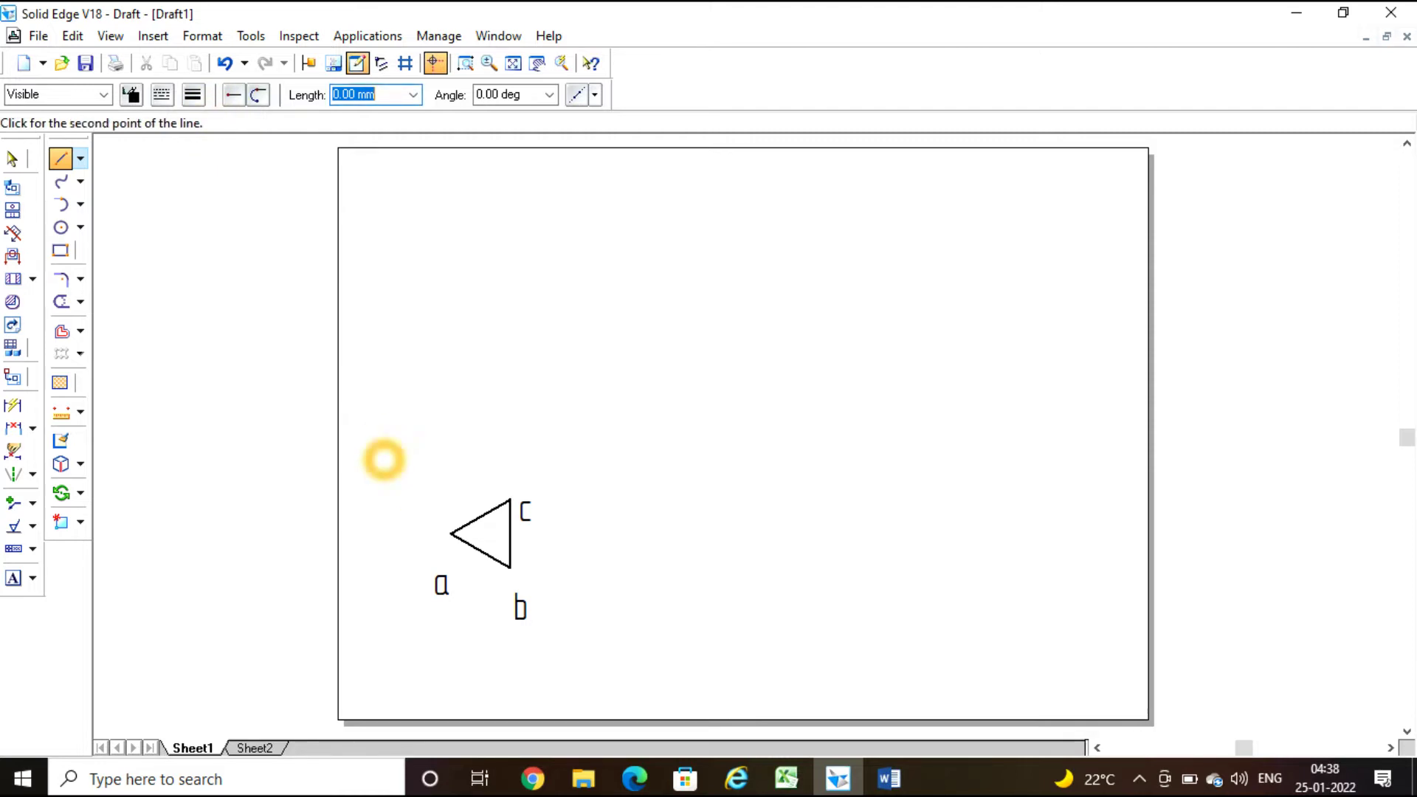
left_click(1090, 456)
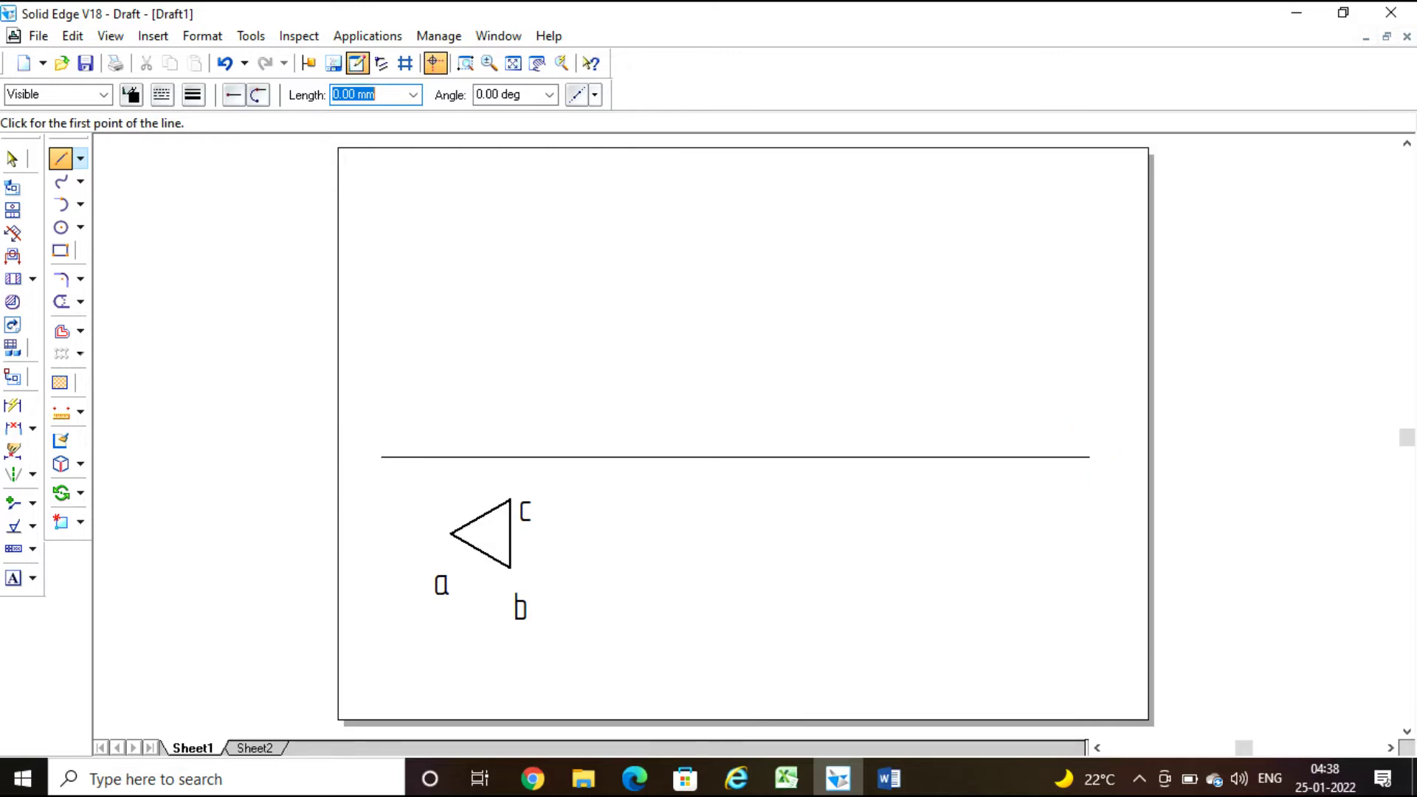
Step: Label the reference line's right end with VP above the line and HP below it
left_click(13, 577)
left_click(1087, 430)
type("VP")
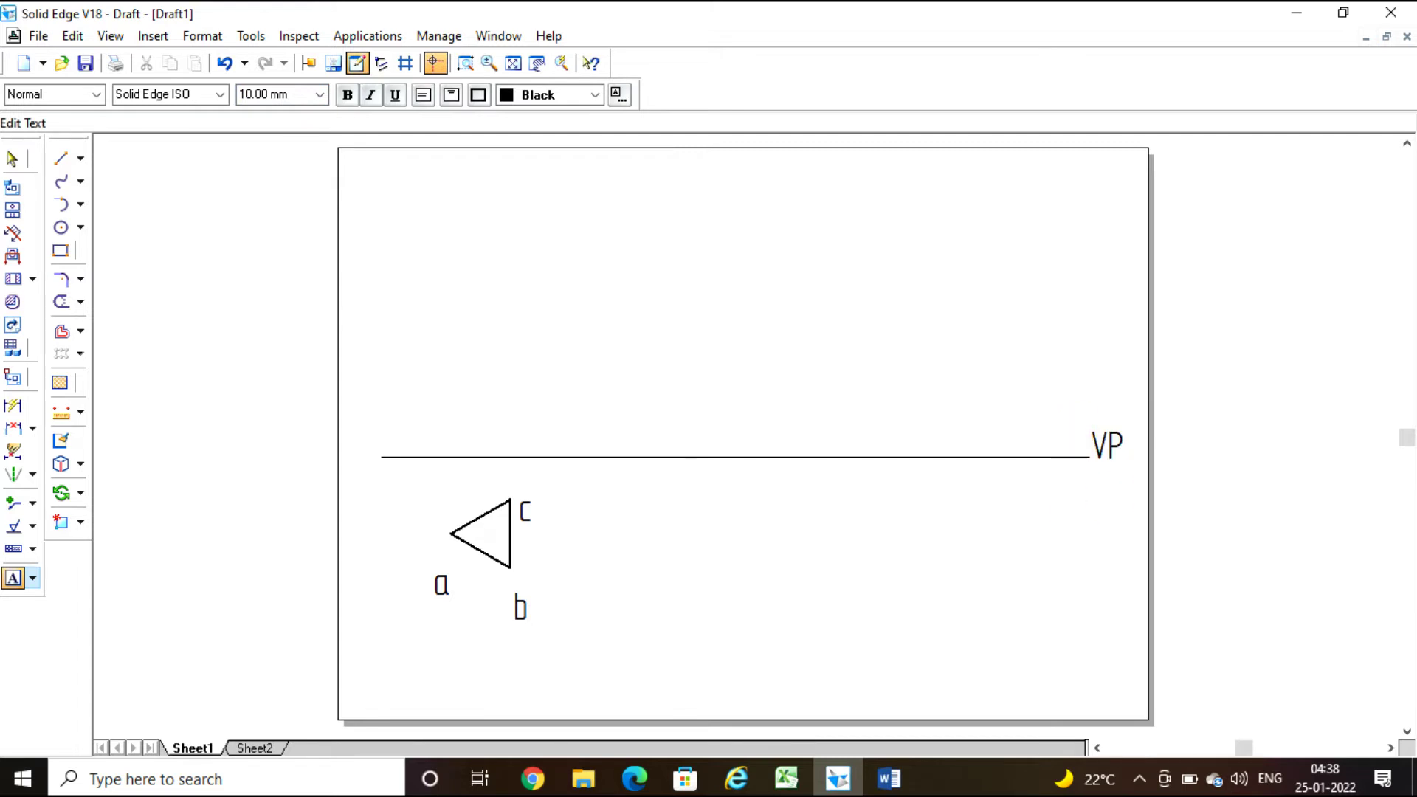
left_click(1095, 496)
type("HP")
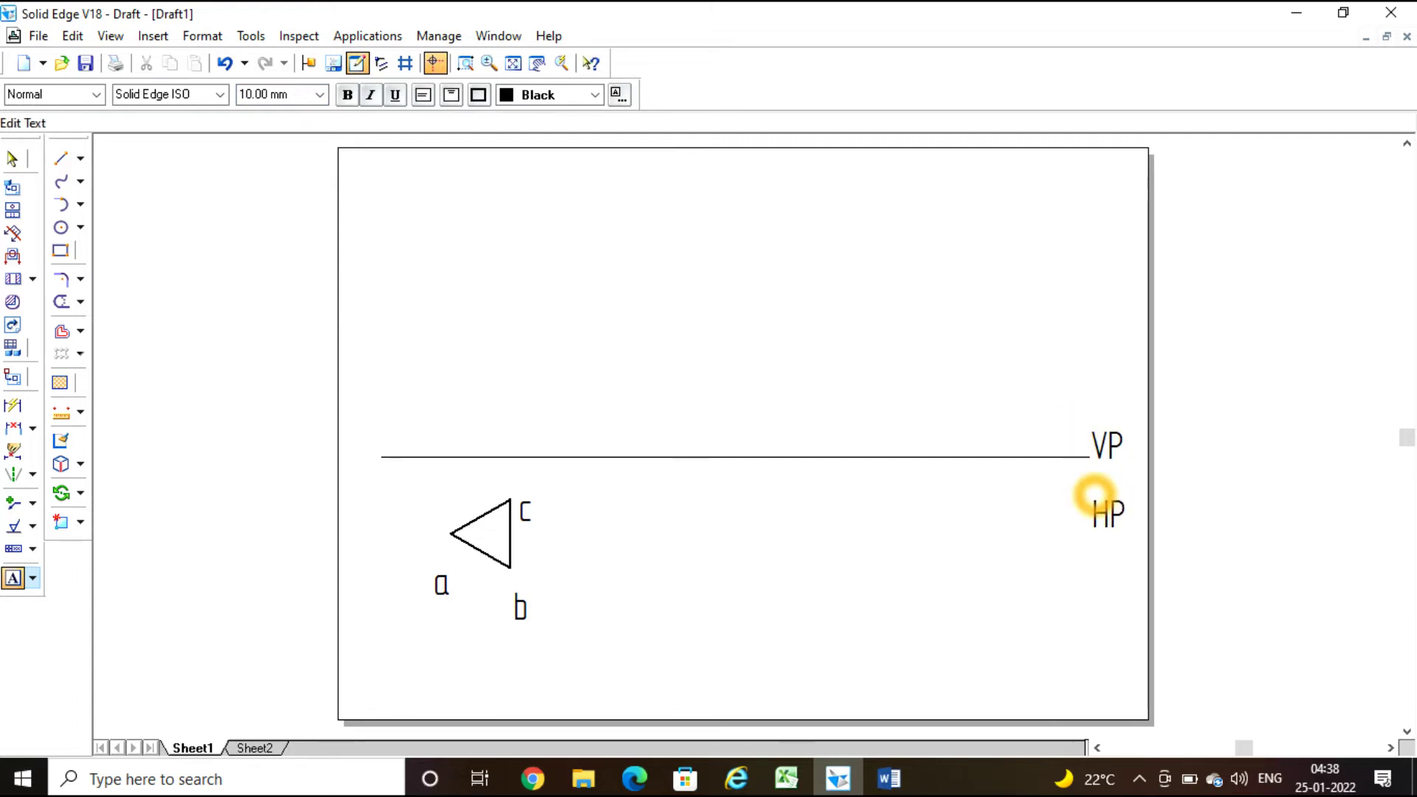
left_click(864, 649)
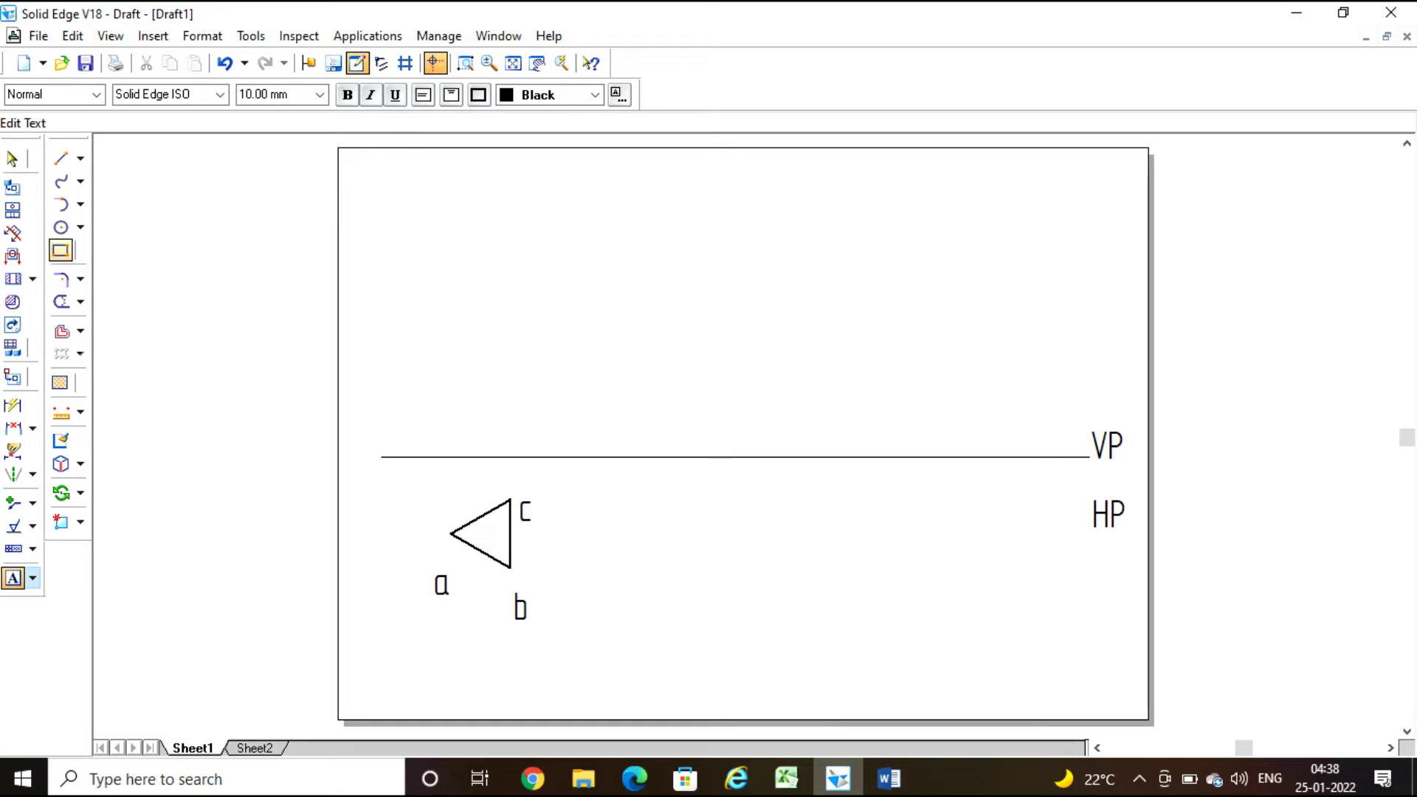
Step: Draw a thin vertical projector about 28 mm long from the triangle's corner a up to the reference line
left_click(60, 158)
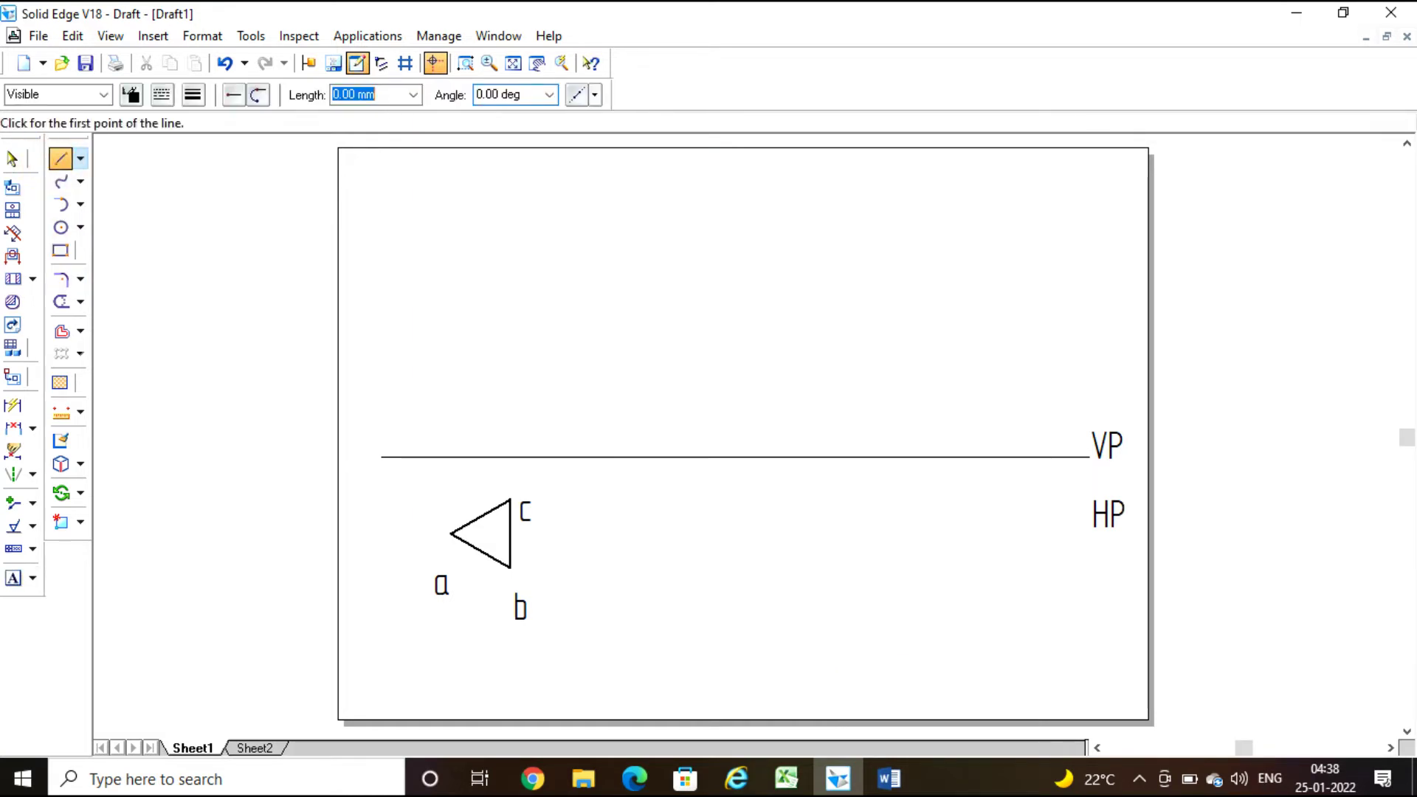
left_click(193, 93)
left_click(193, 114)
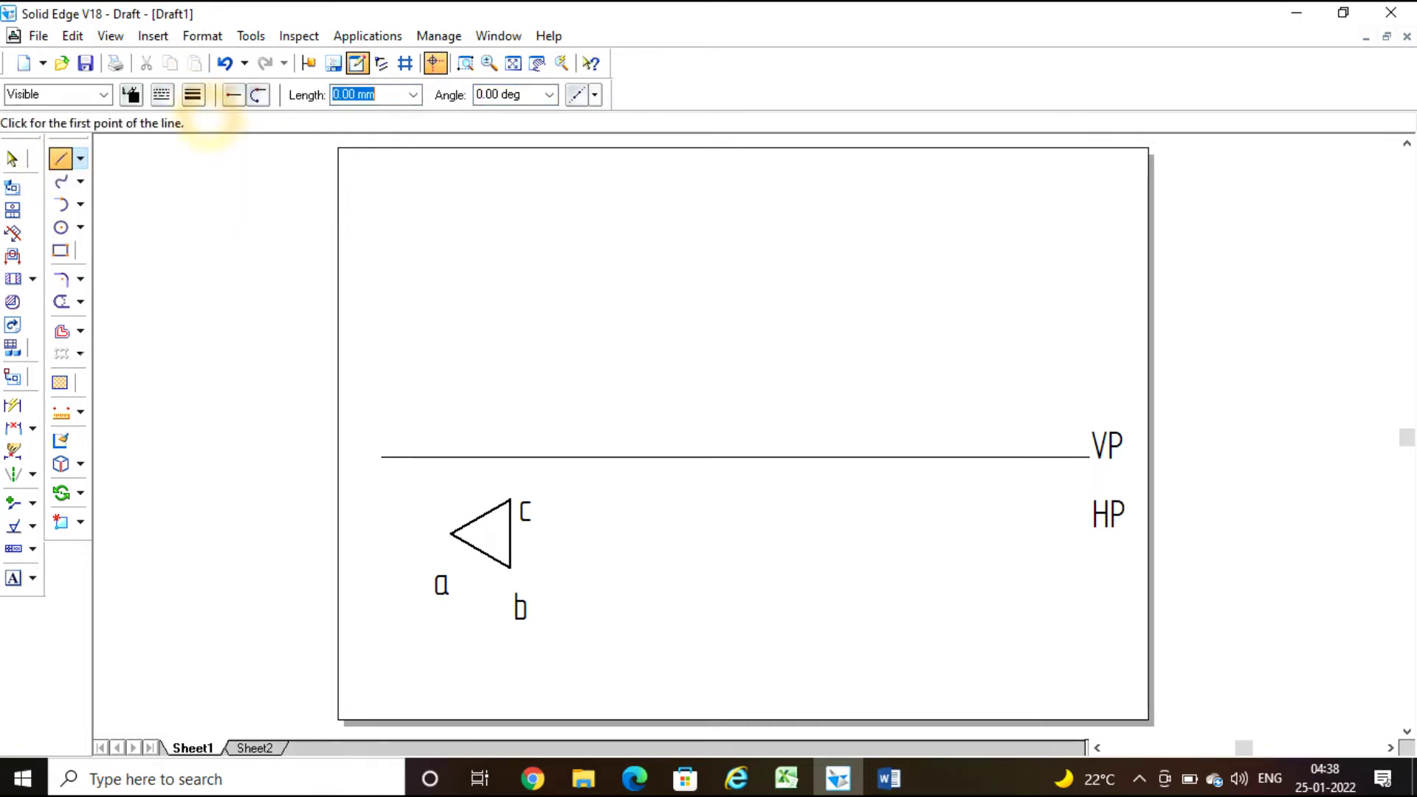
left_click(451, 534)
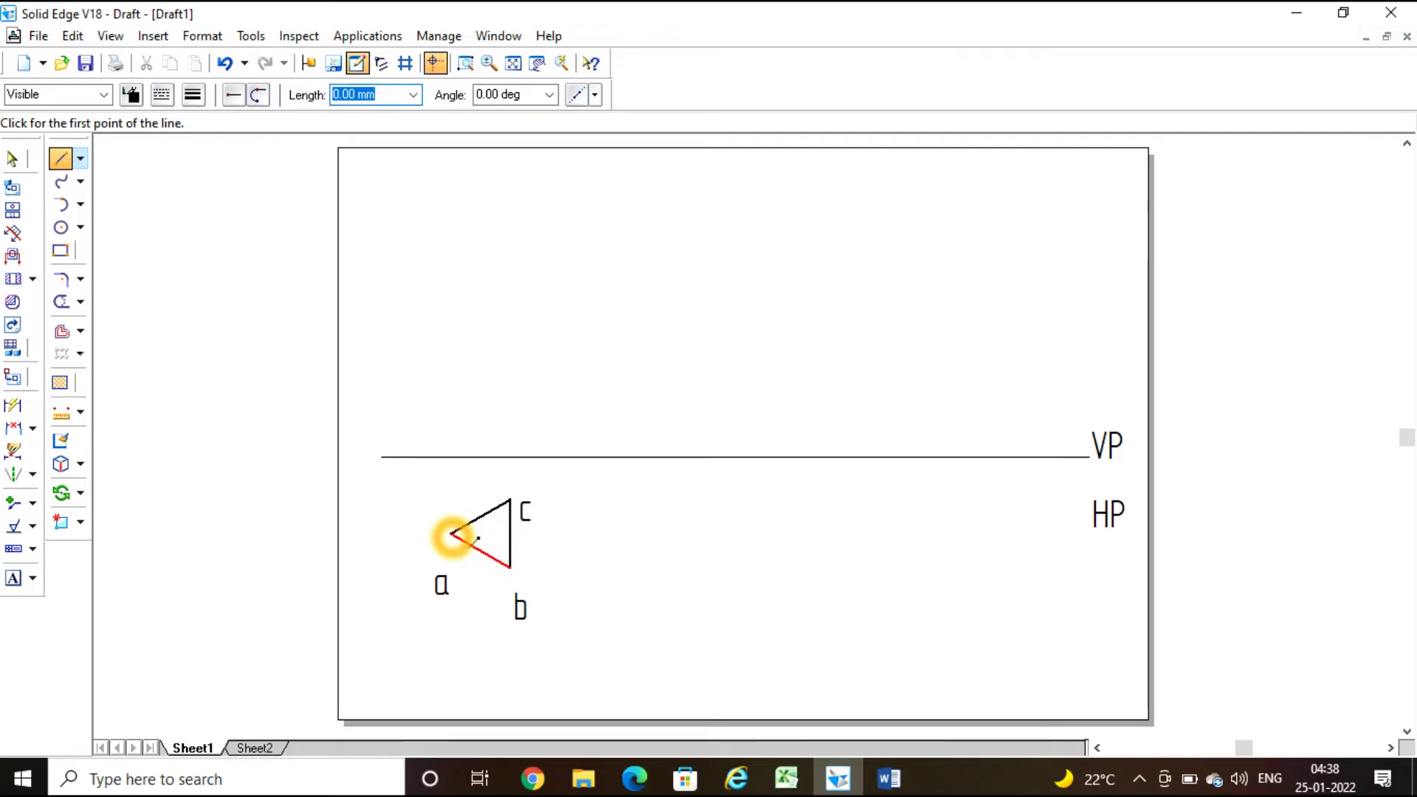
left_click(452, 534)
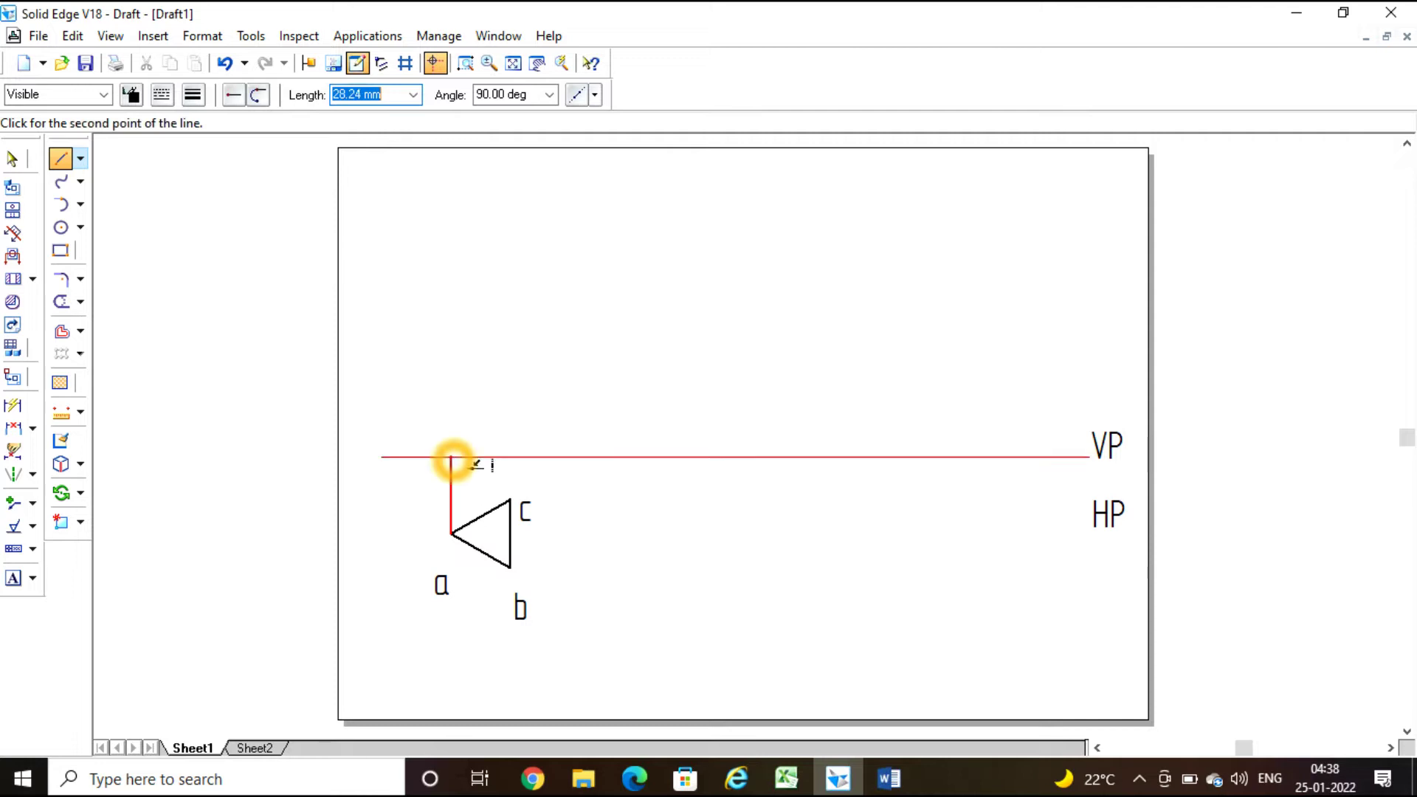
left_click(452, 457)
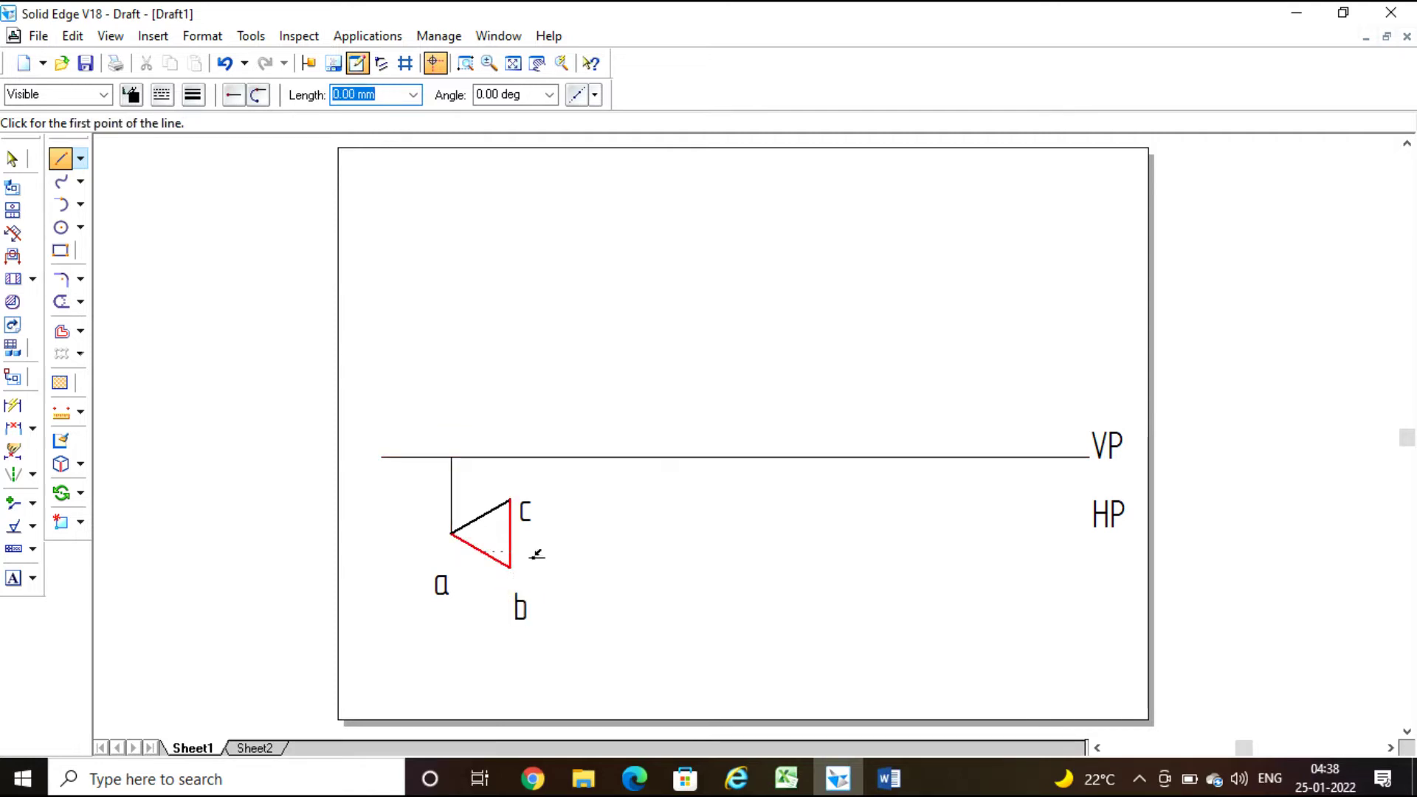
Step: Draw a thin vertical projector about 16 mm long from the triangle's corner c up to the reference line
left_click(510, 502)
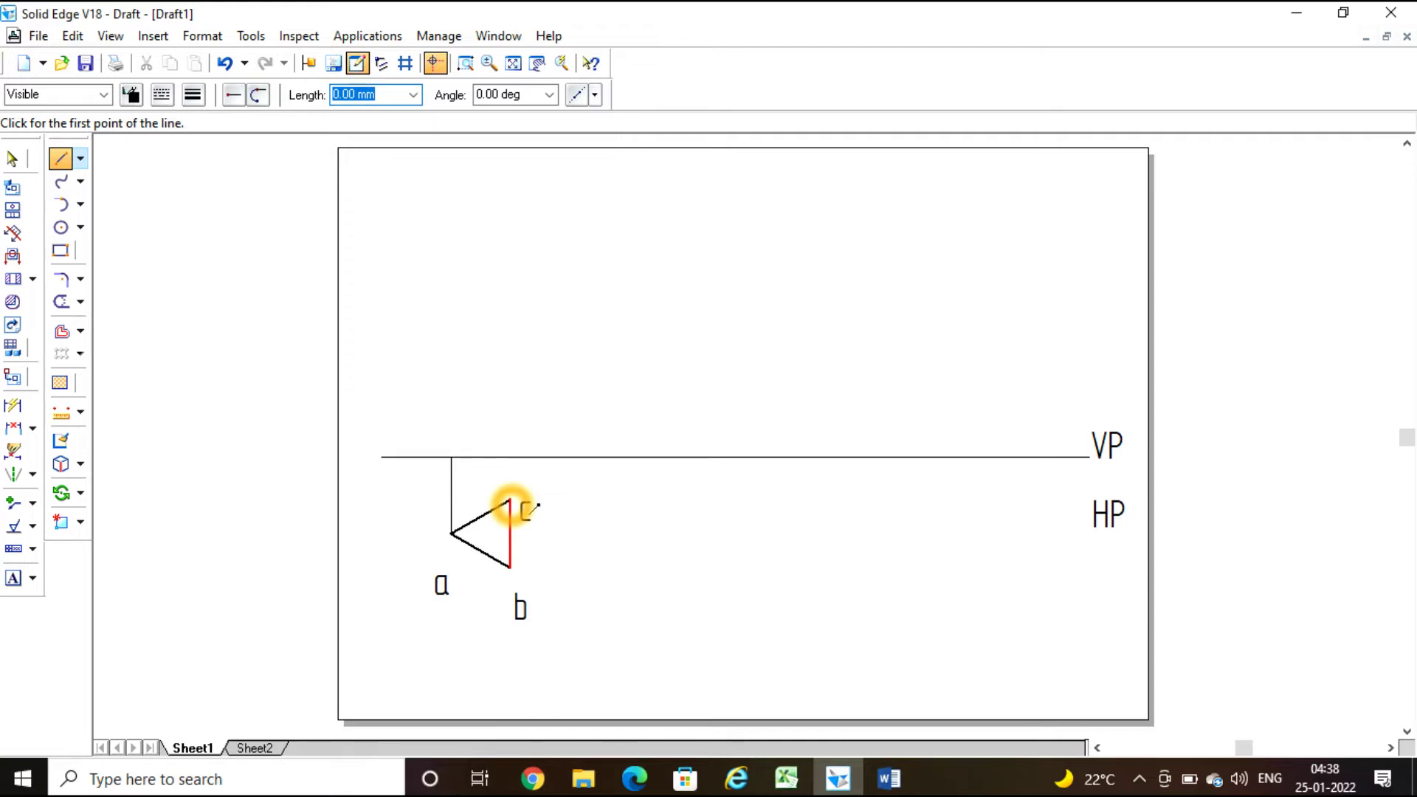
left_click(510, 502)
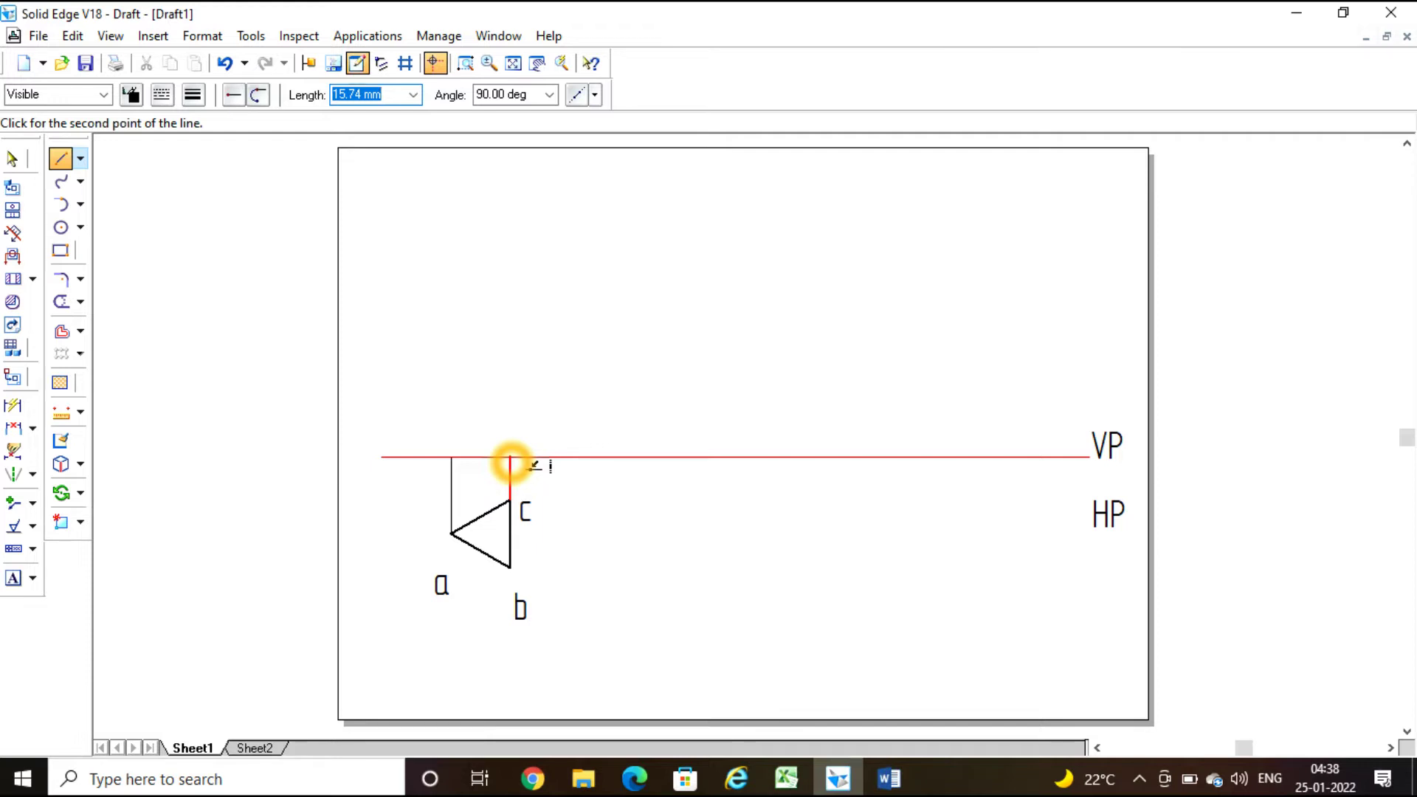
left_click(510, 457)
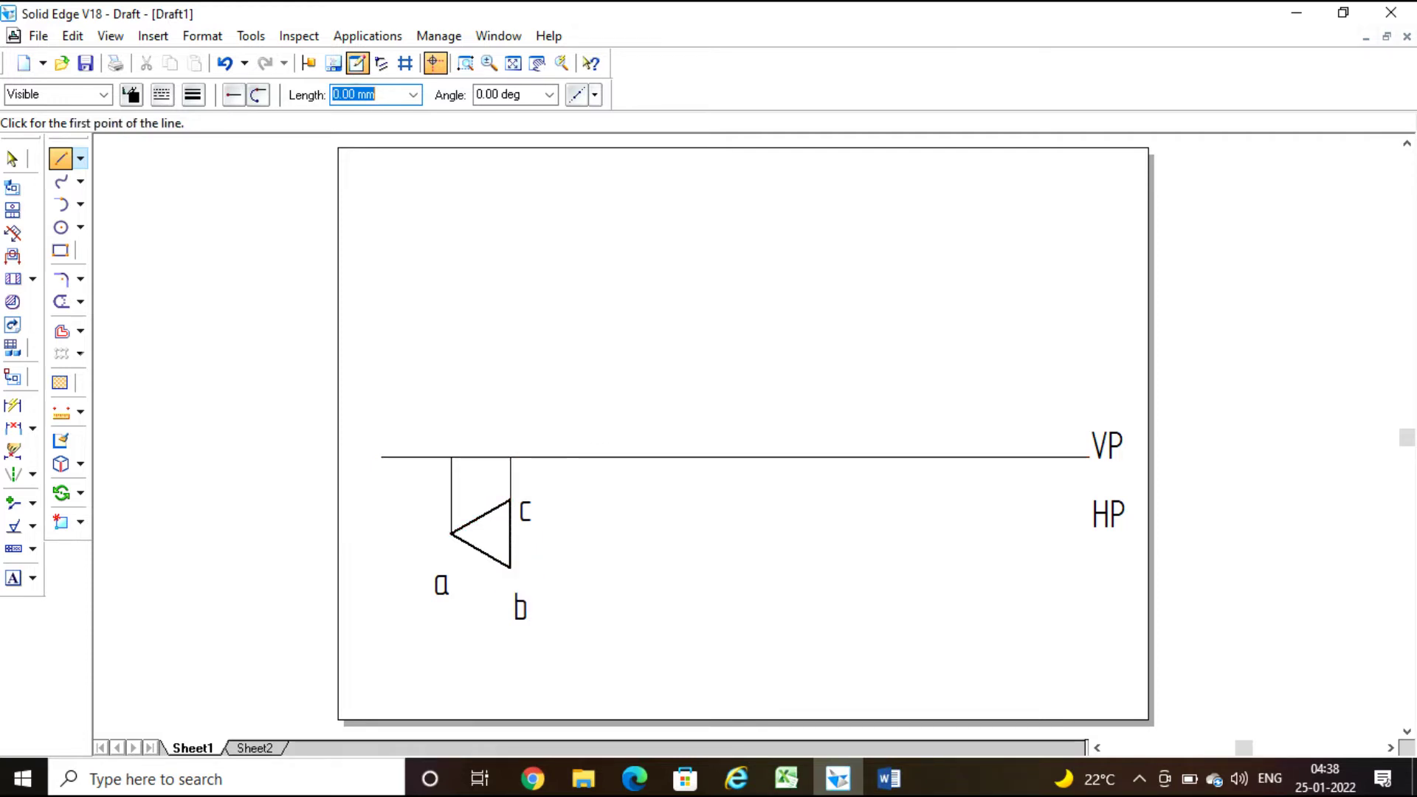
left_click(13, 577)
left_click(436, 434)
type("A")
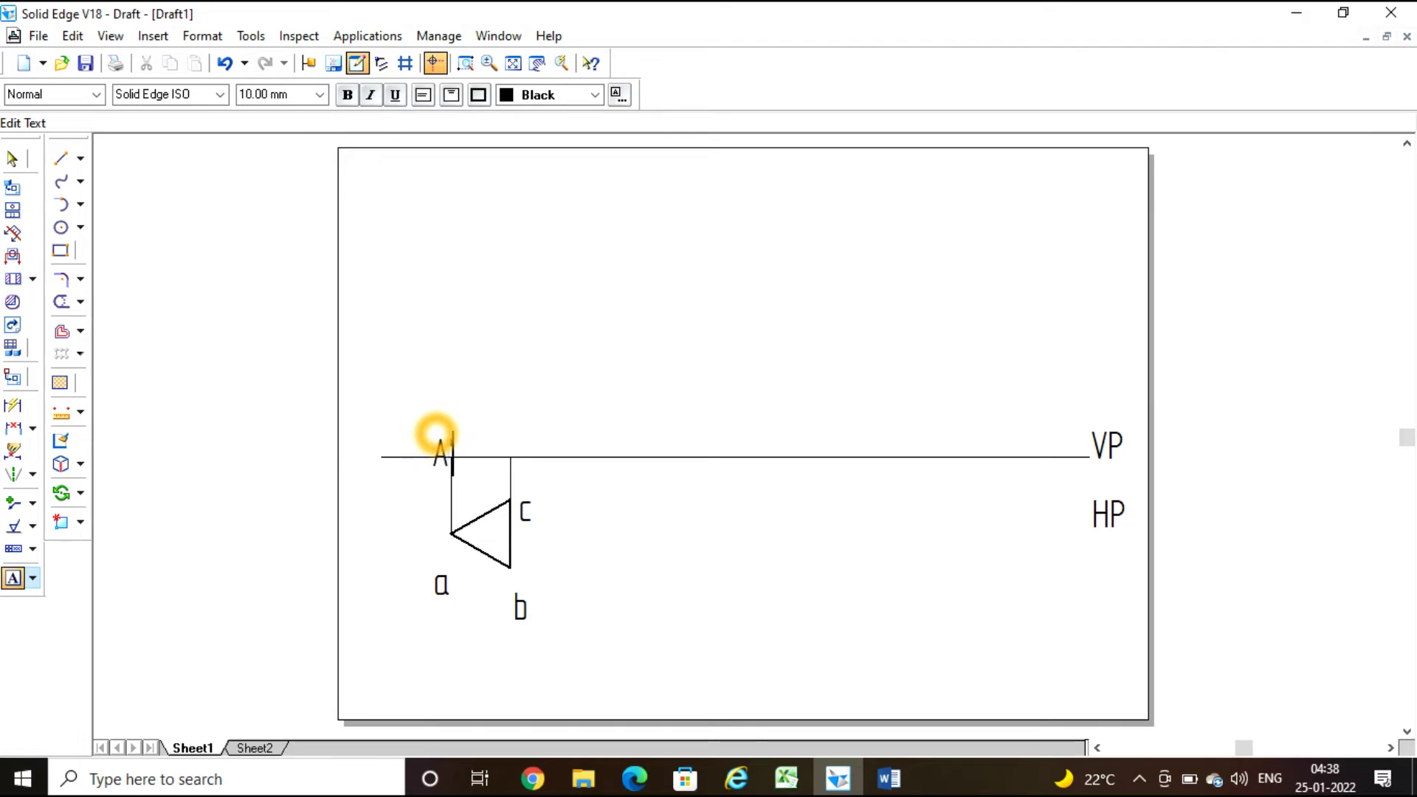
type("'")
key("BackSpace")
key("BackSpace")
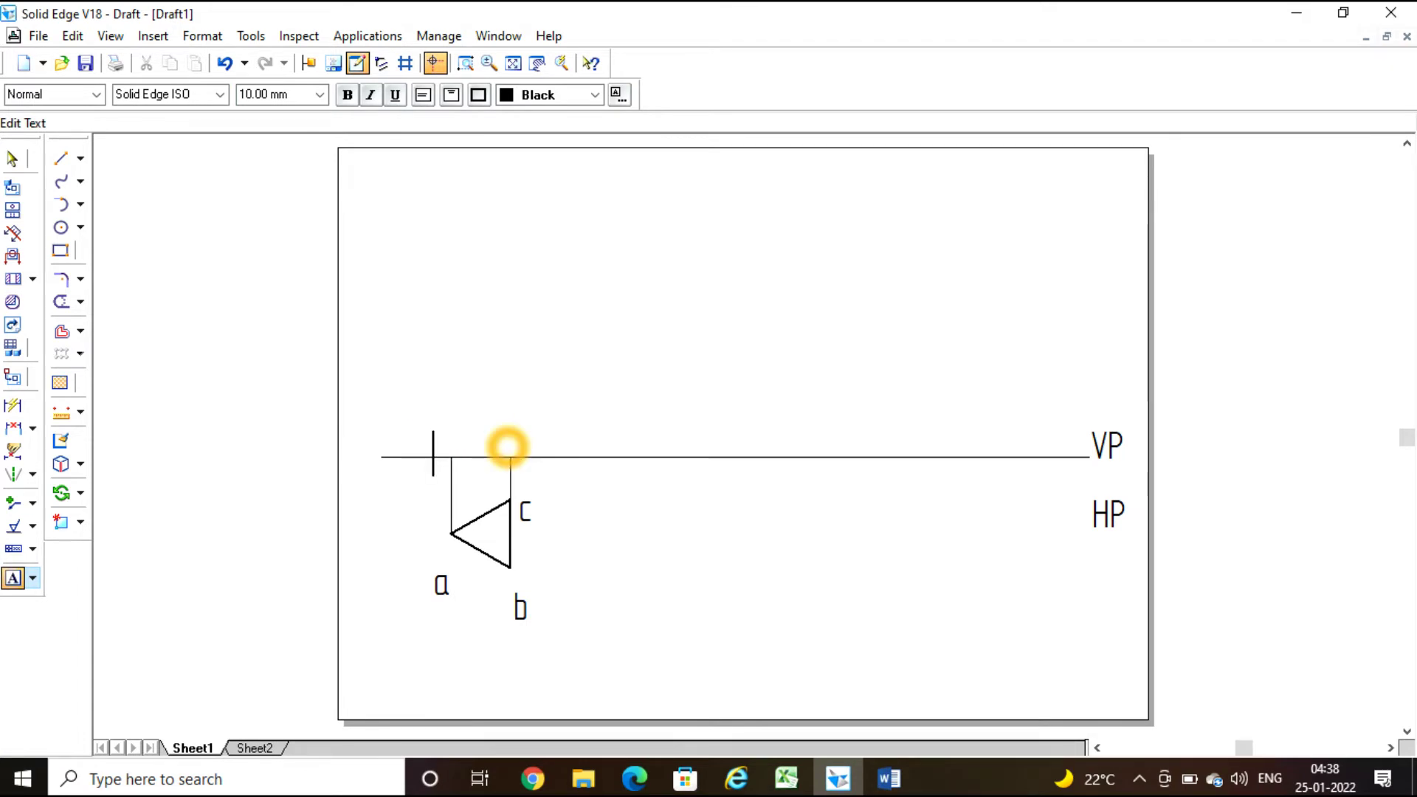
Step: Label the projector ends on the reference line with a' above corner a and b'(c') above corner c
left_click(414, 414)
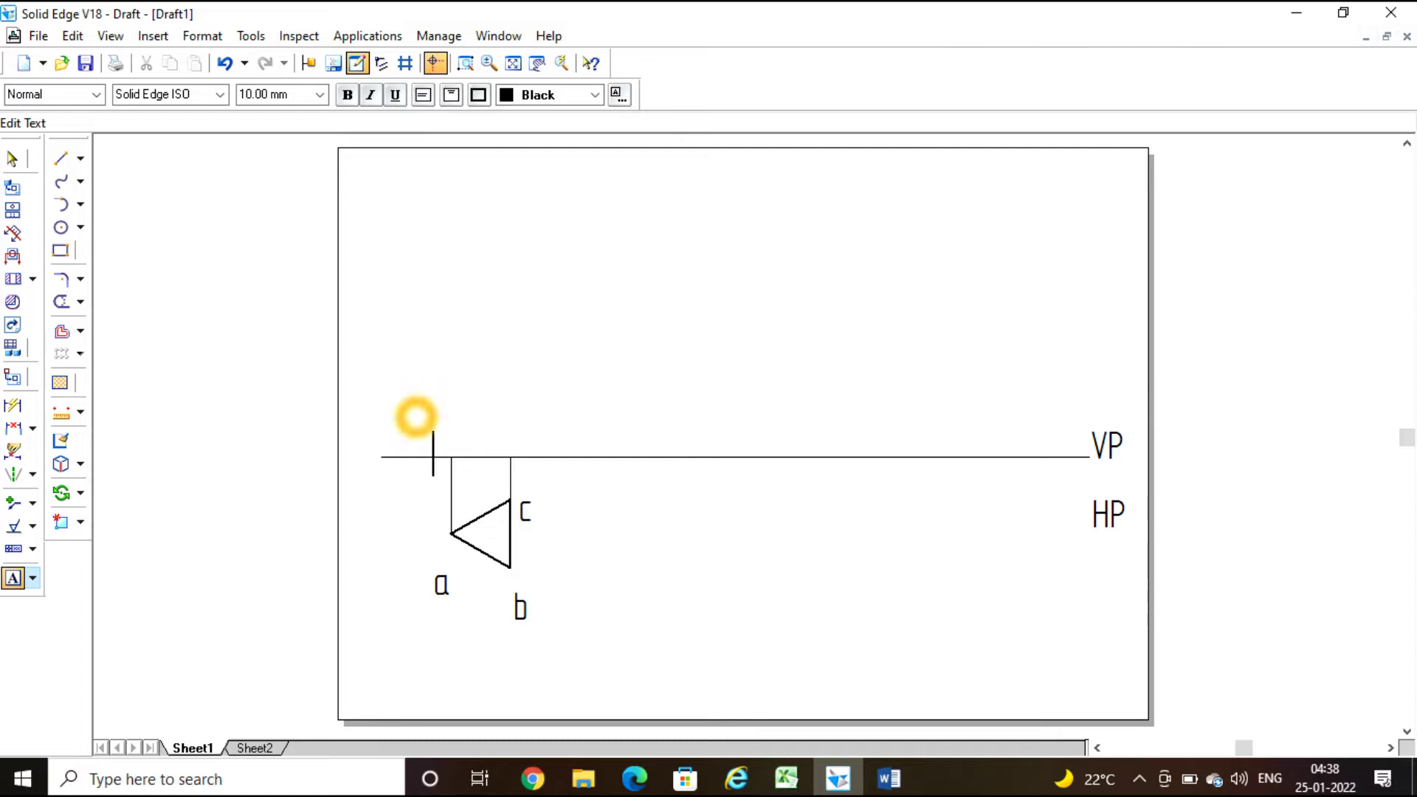
left_click(603, 498)
type("a'")
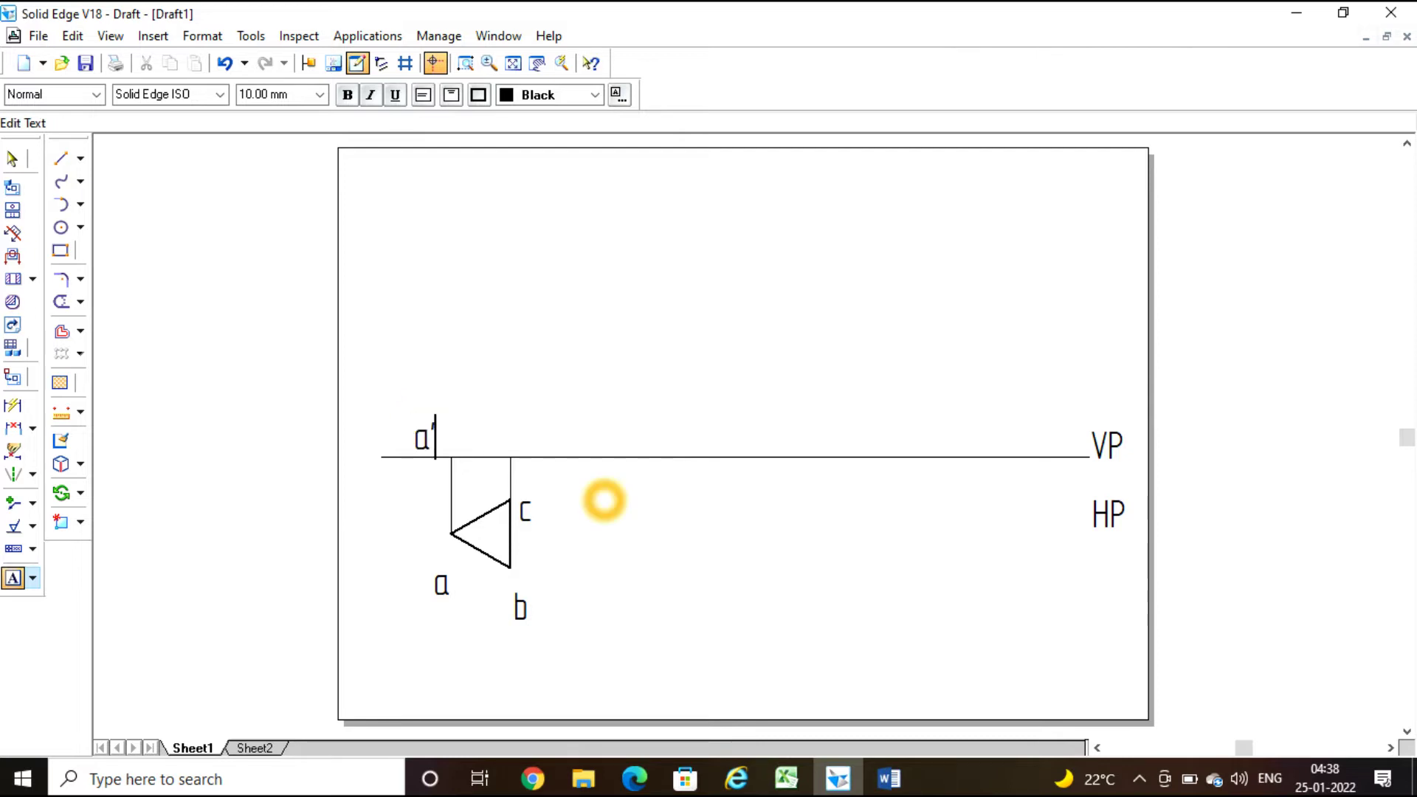
left_click(519, 425)
type("b'(c")
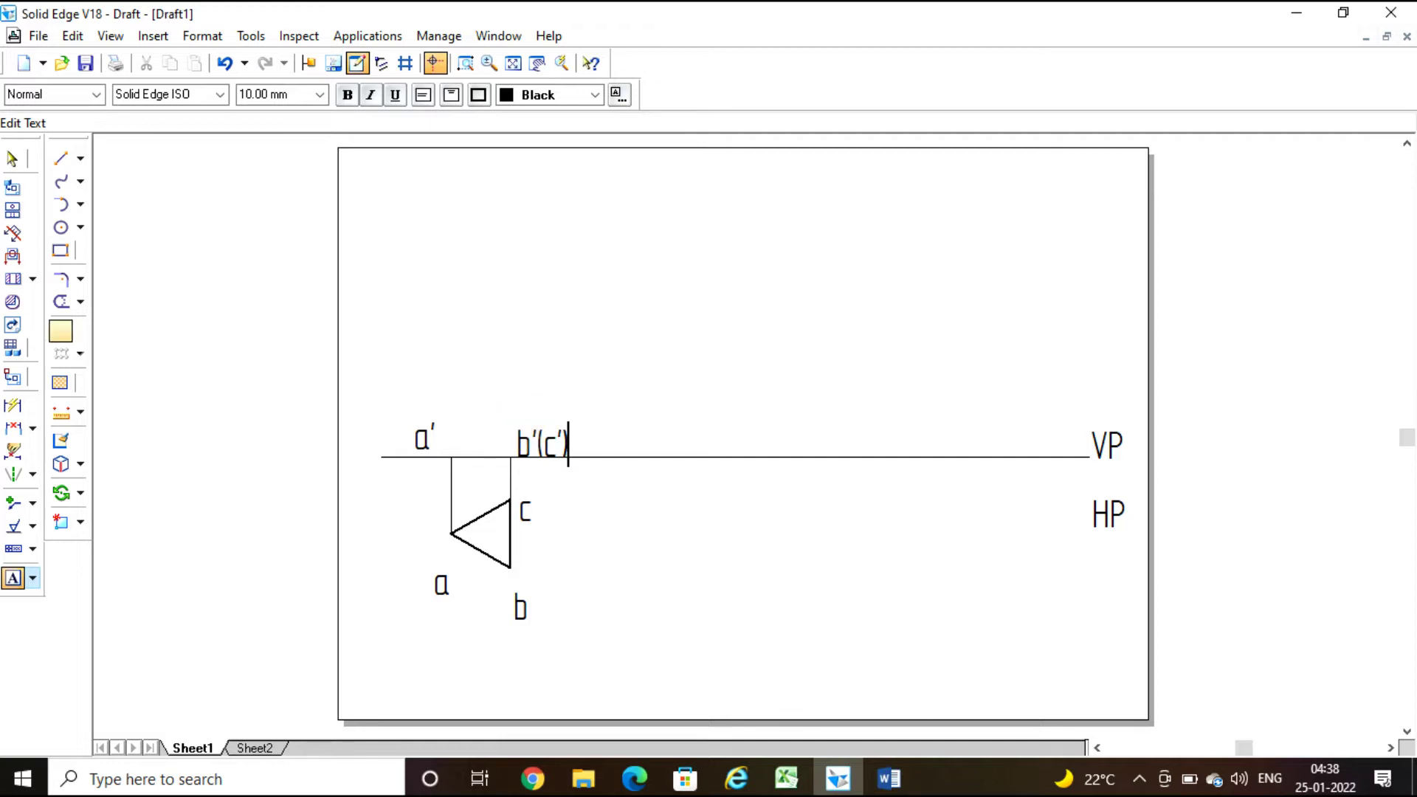
Step: Draw the front view as a 0.35 mm wide line, about 22 mm long, joining the two projector ends on the reference line
left_click(60, 158)
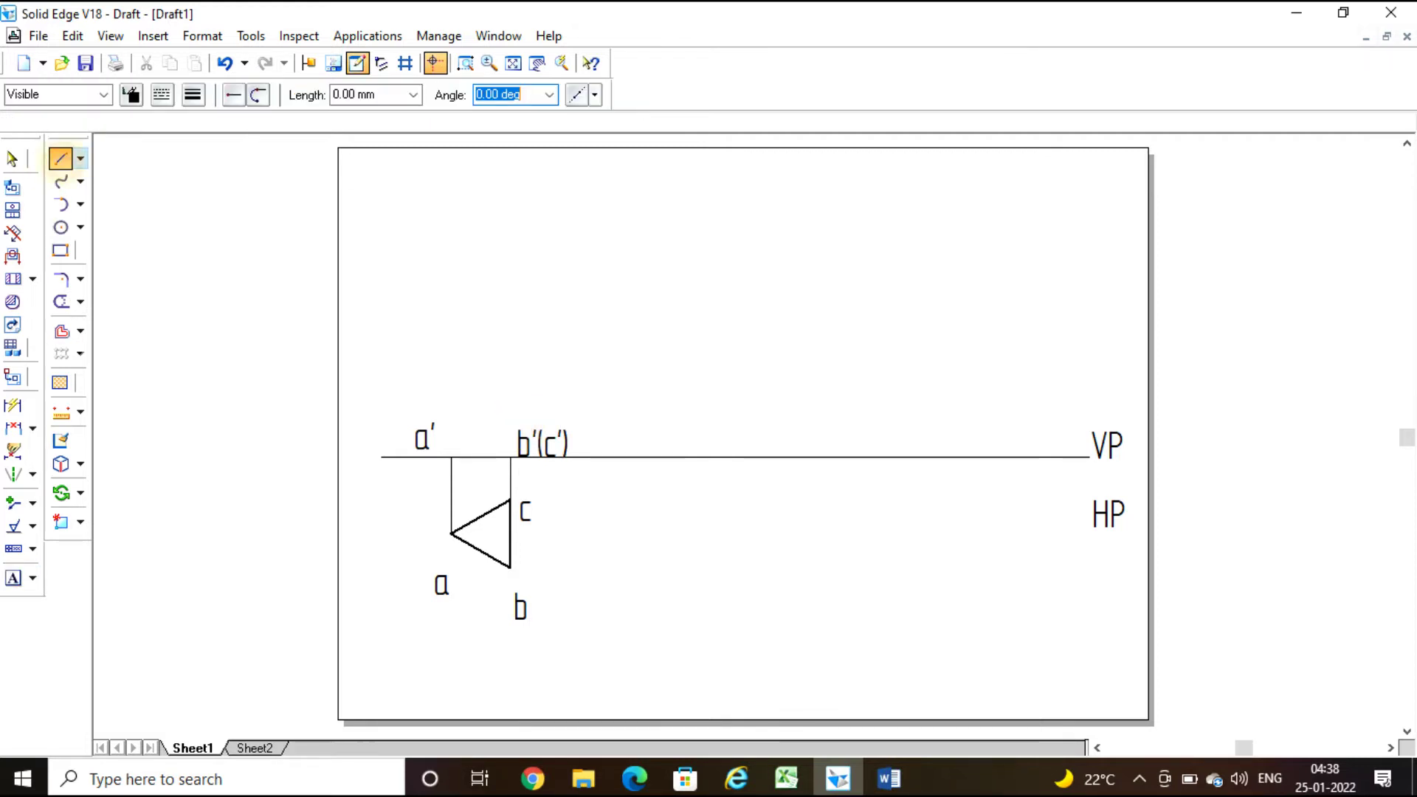
left_click(193, 94)
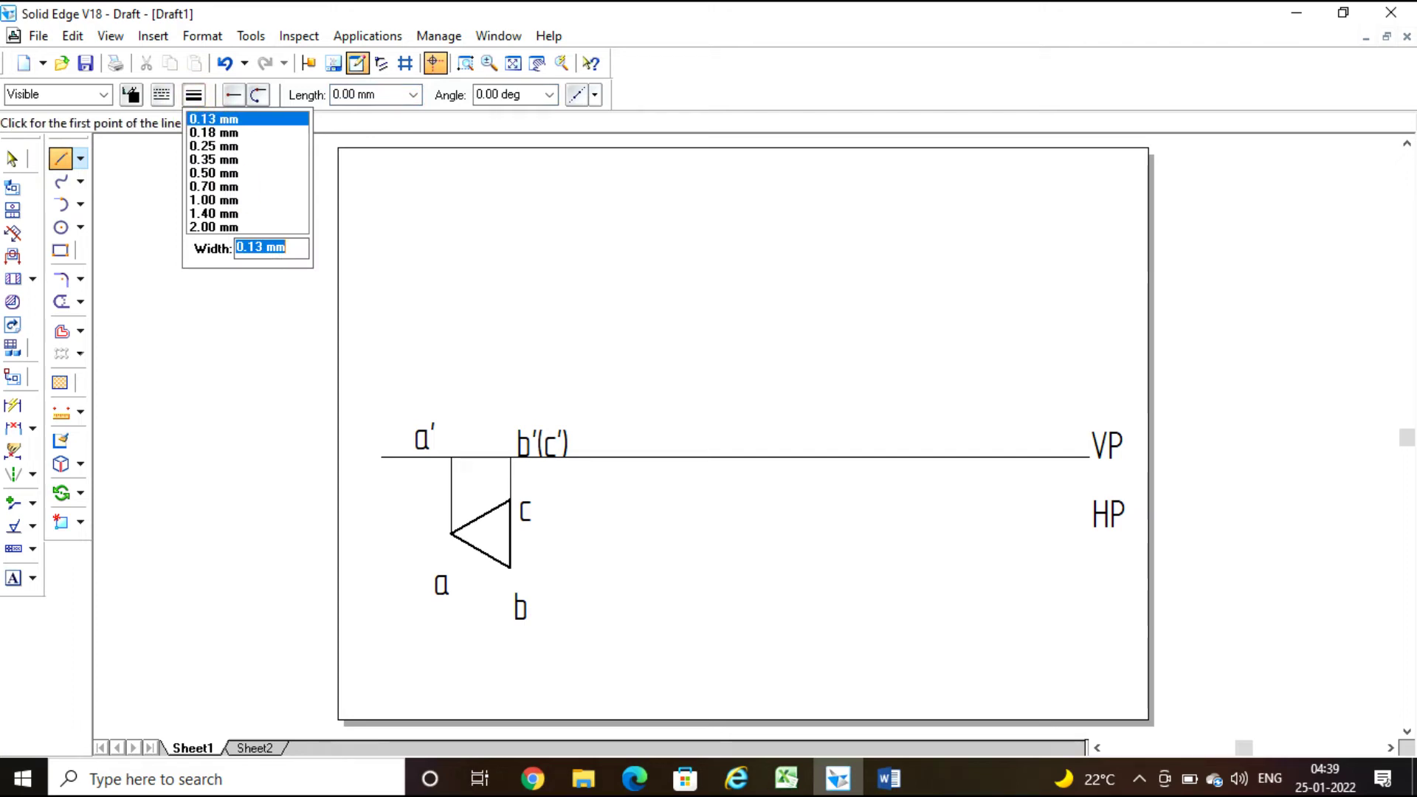
left_click(214, 158)
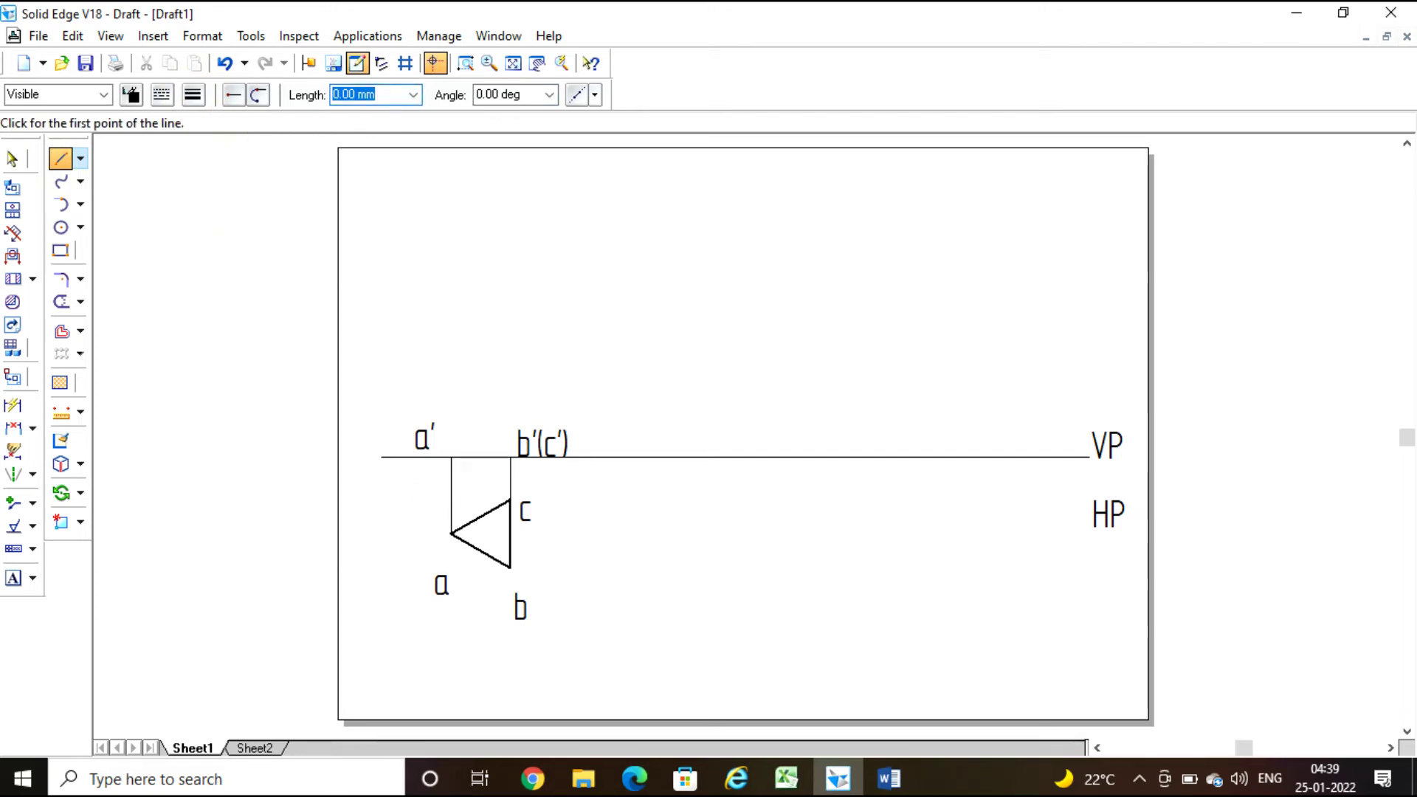
left_click(451, 458)
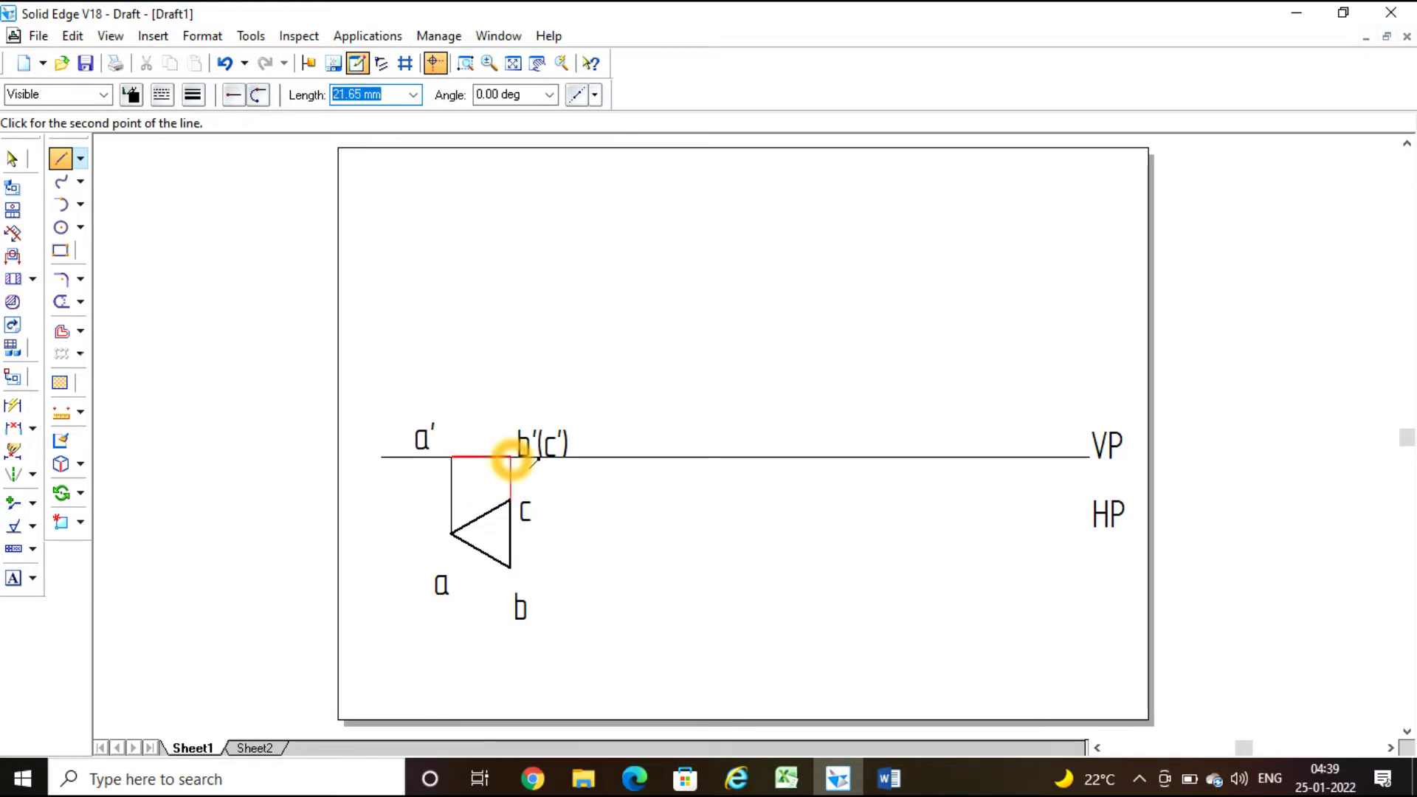
left_click(511, 458)
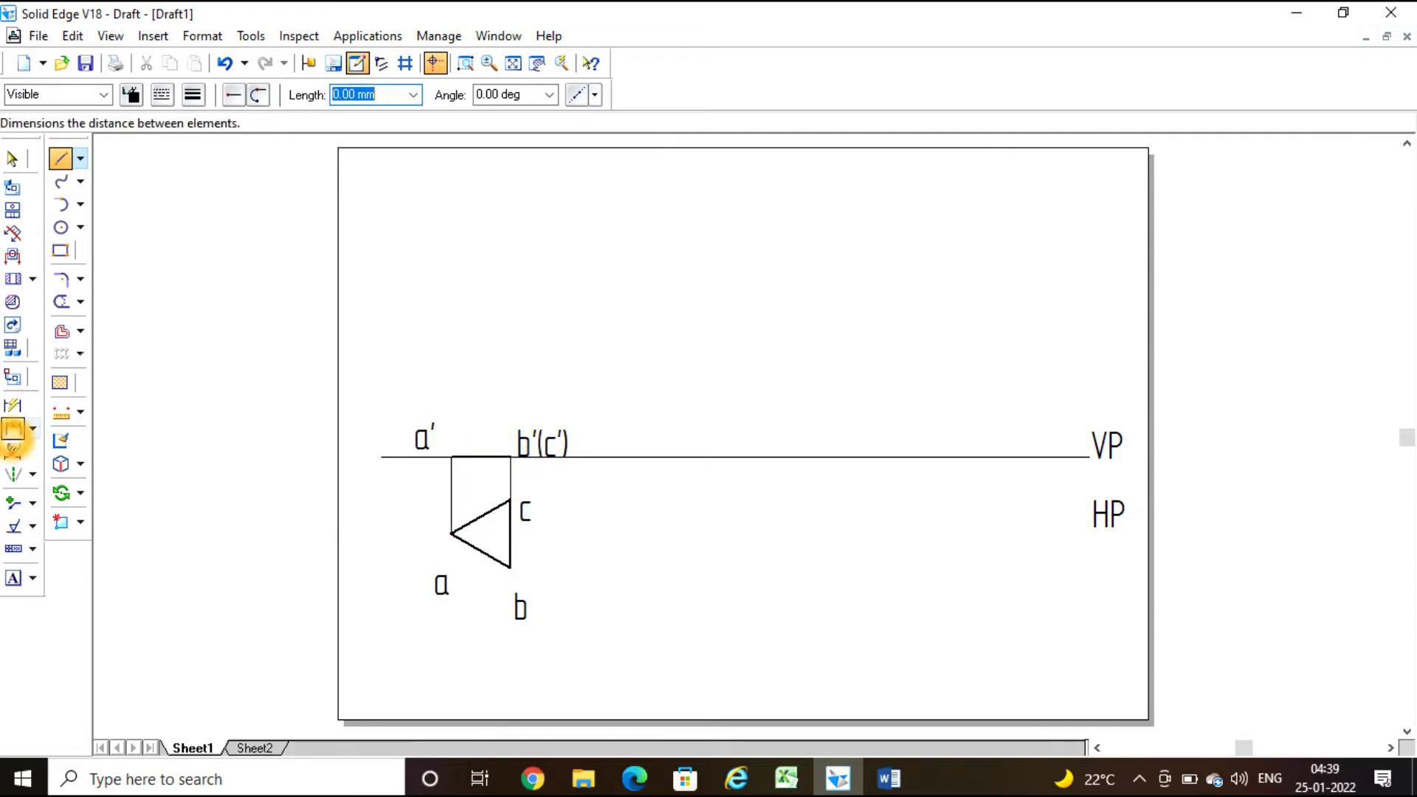
Step: Dimension the length of the triangle's edge ab, placing the dimension below the edge
left_click(14, 405)
left_click(484, 554)
left_click(443, 612)
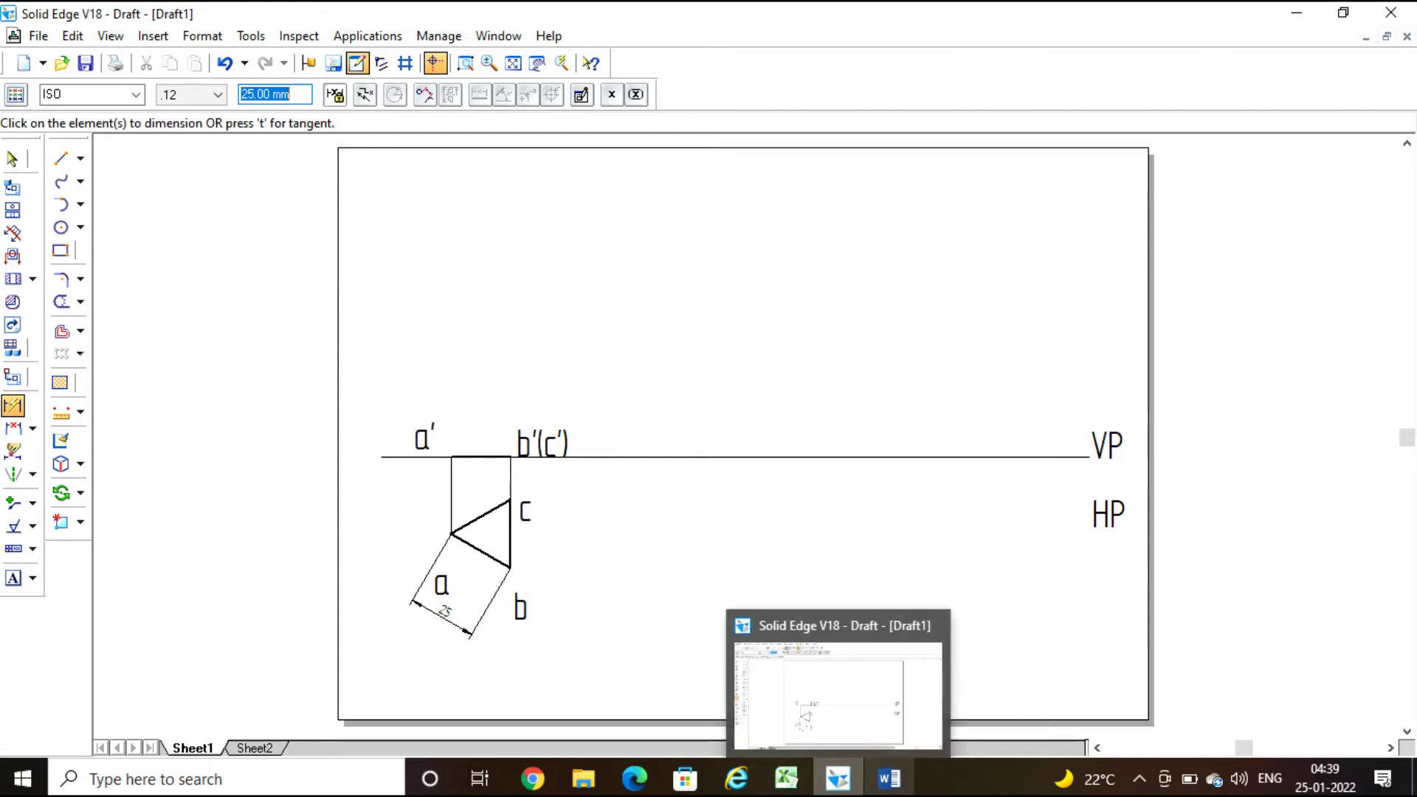
Step: Switch to the Word document to reread the lamina's inclinations to HP and VP, and return to the Solid Edge drawing
left_click(889, 779)
left_click(943, 517)
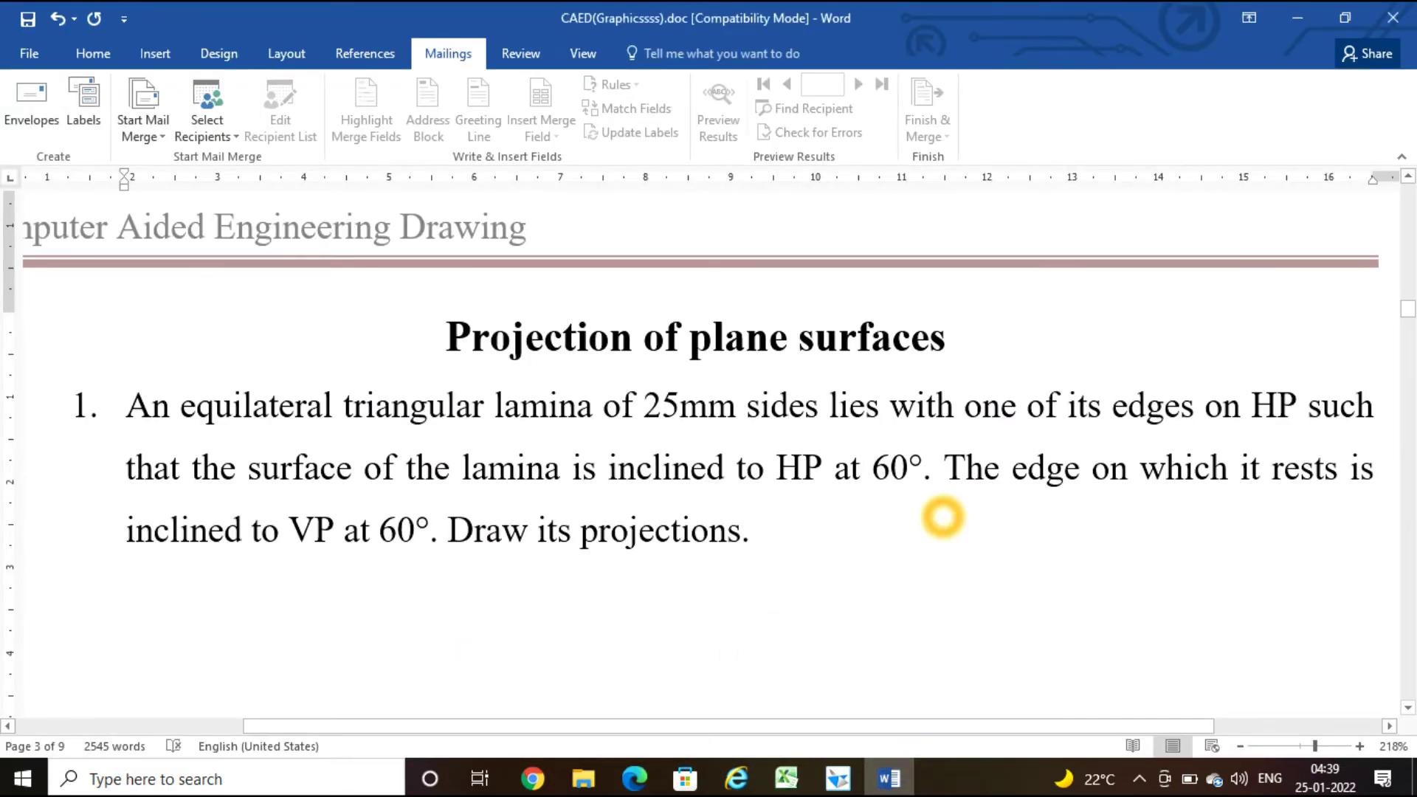
left_click(138, 607)
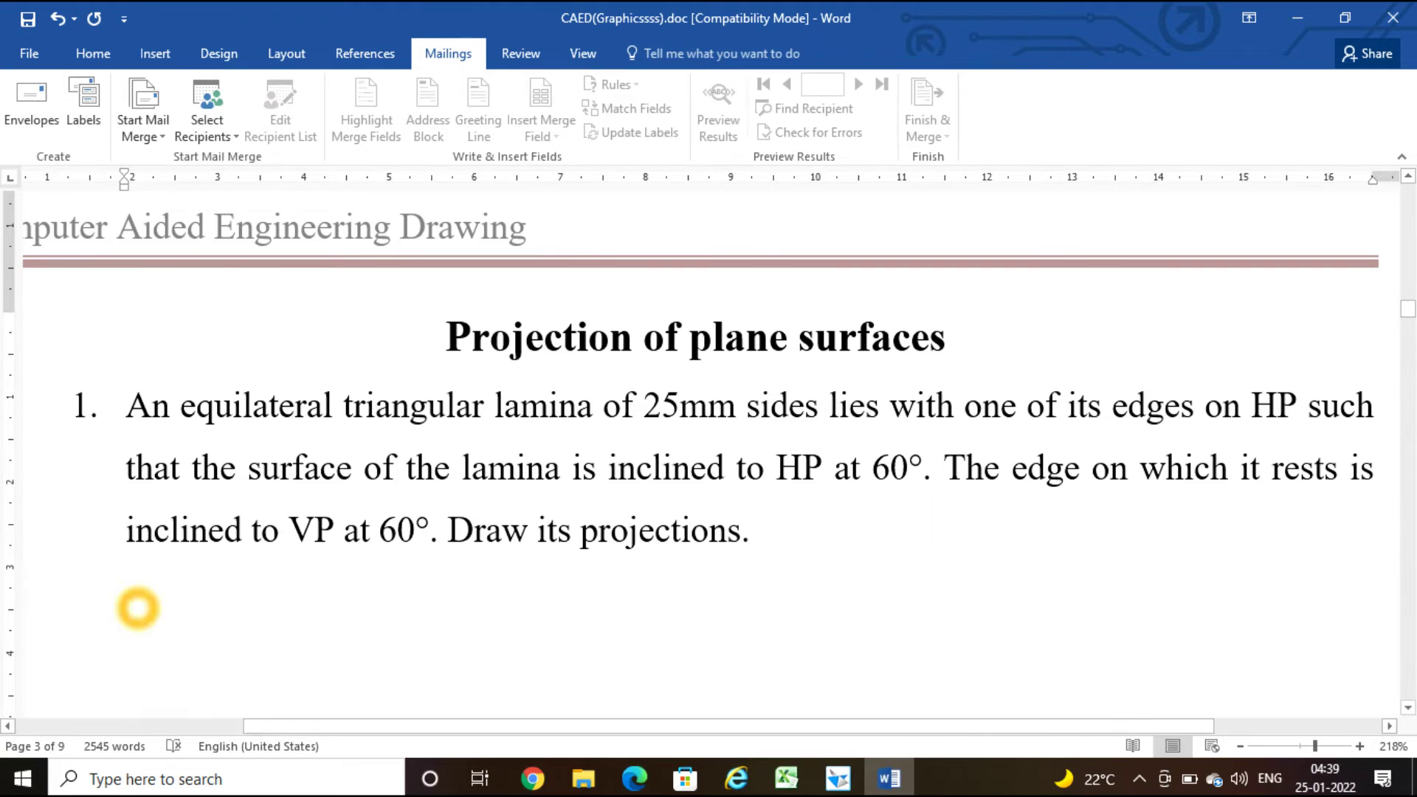
left_click(775, 528)
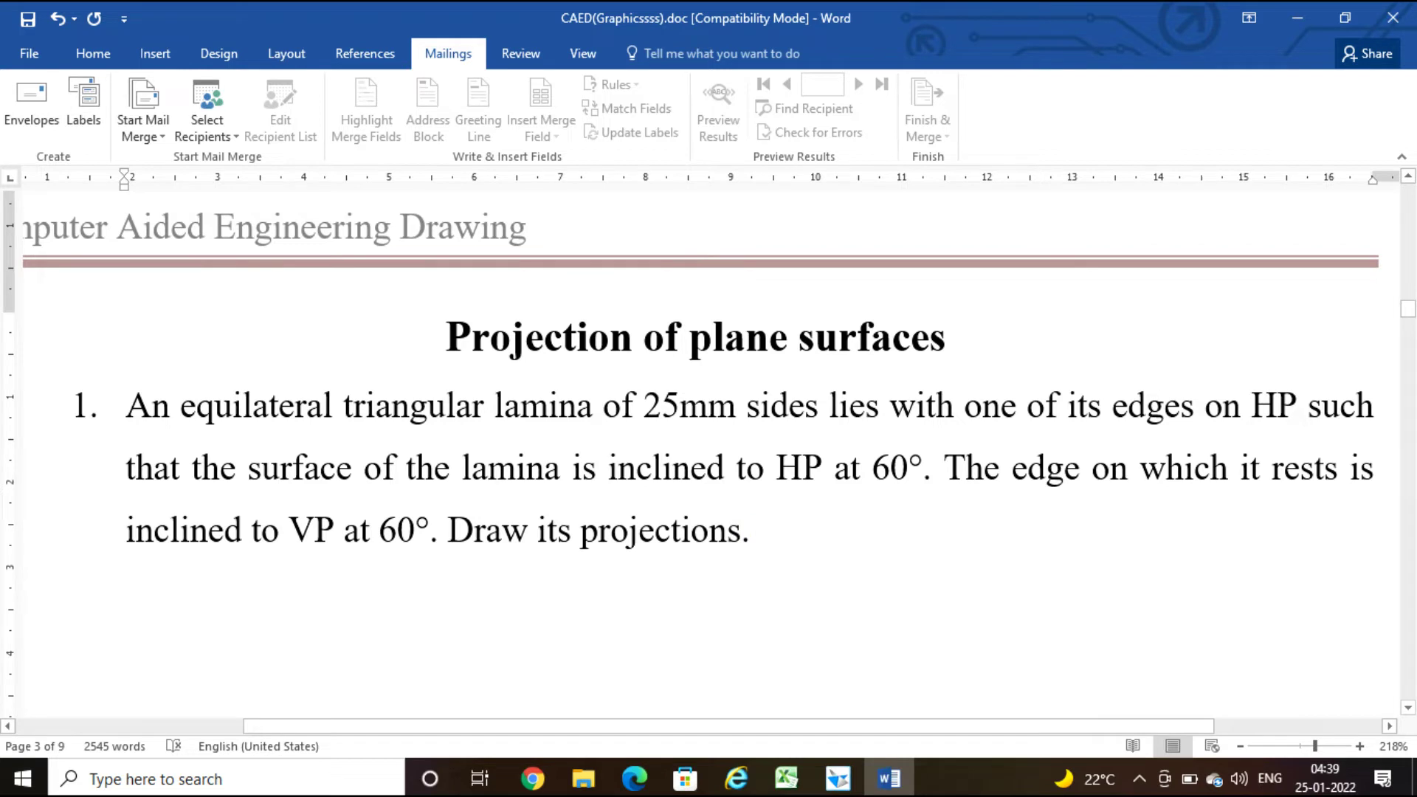
left_click(837, 779)
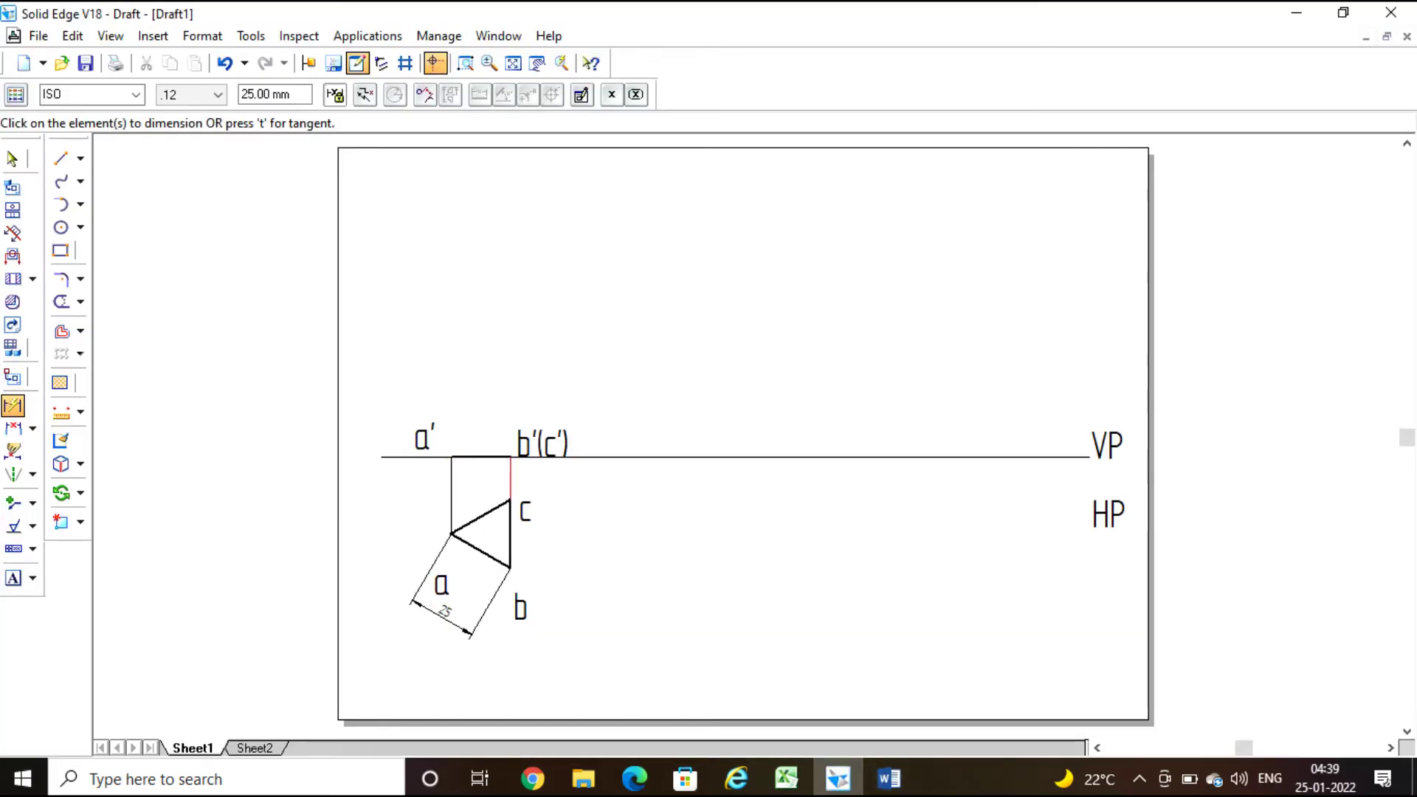
left_click(521, 443)
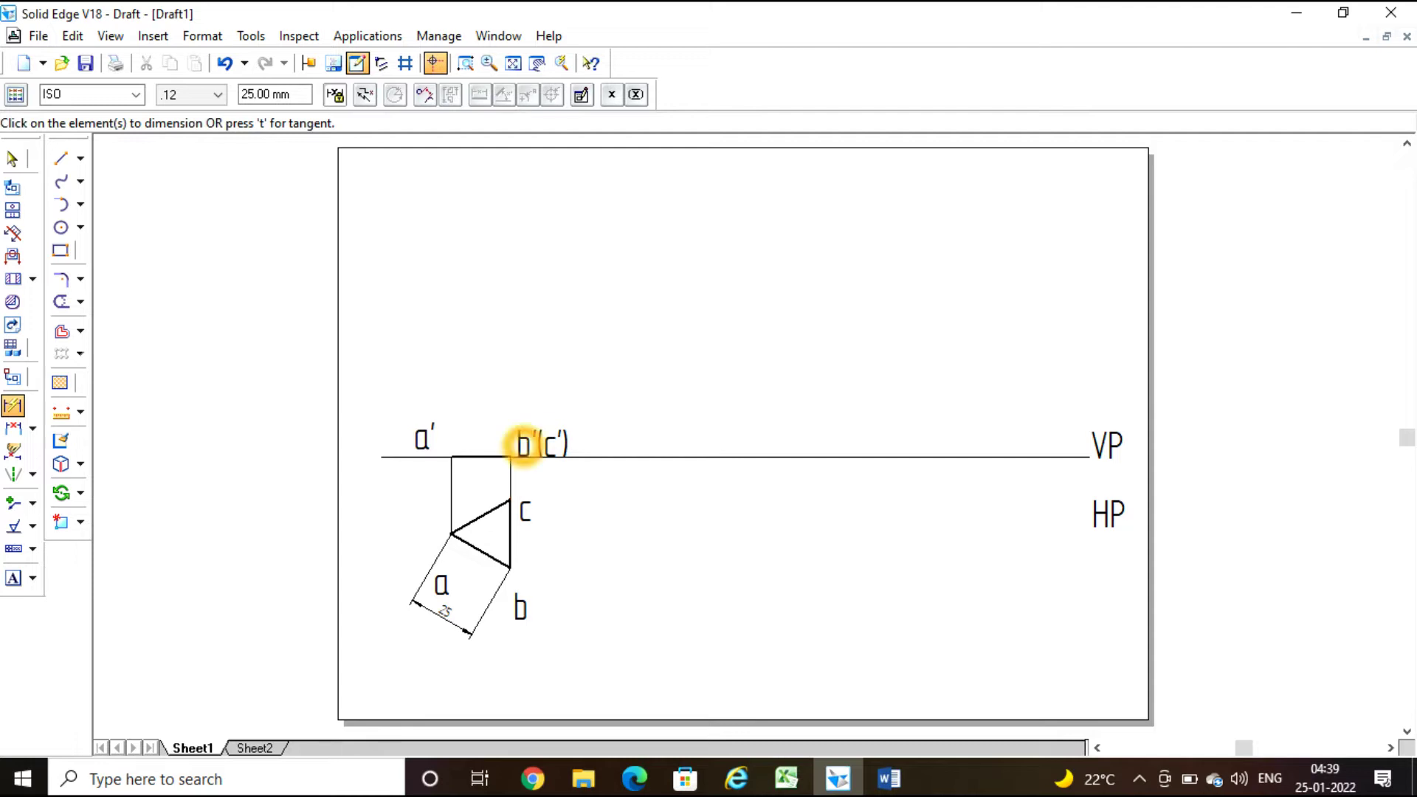
left_click(541, 447)
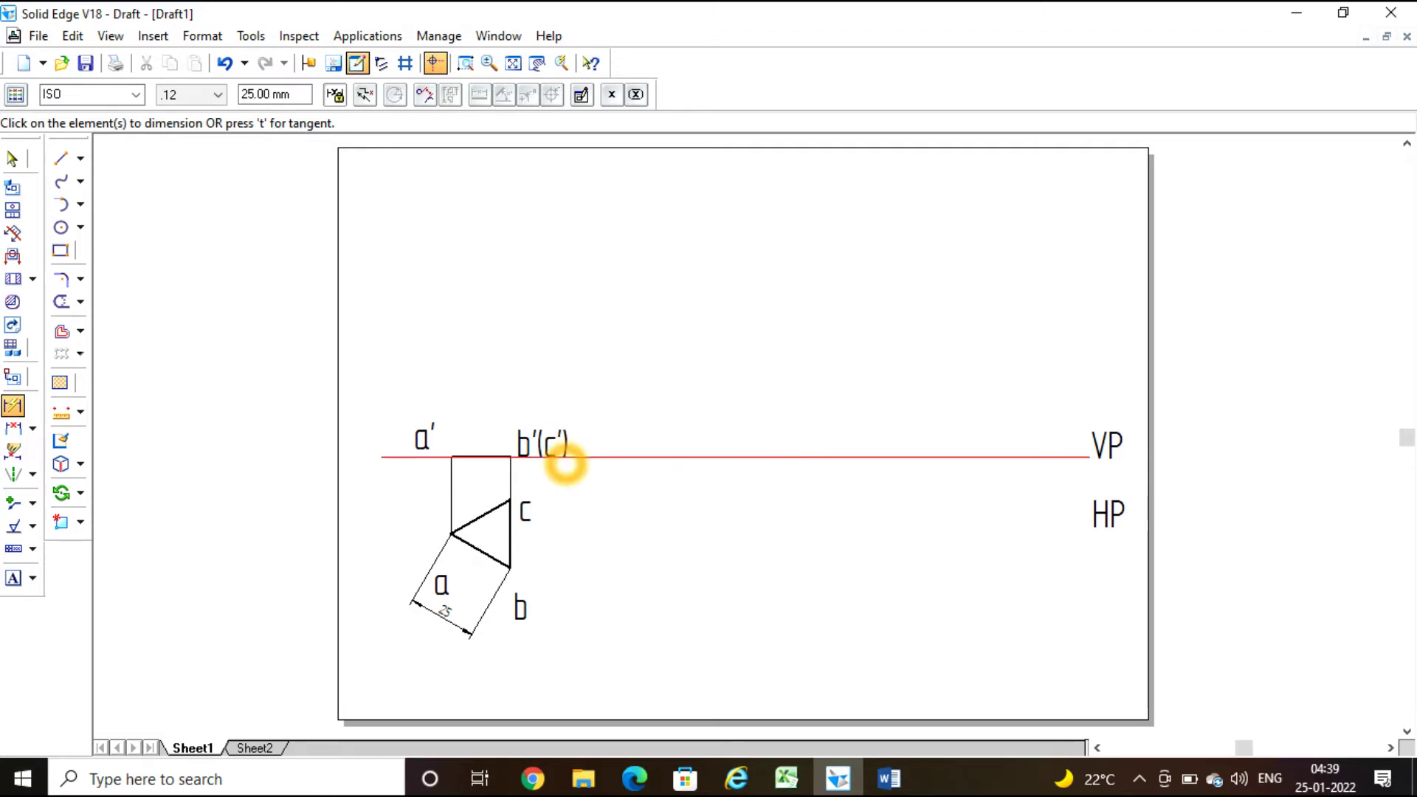
Step: Copy the front view line with its labels a' and b'(c') along the reference line to the right of the original, using b'(c') as base point
left_click(79, 492)
left_click(137, 496)
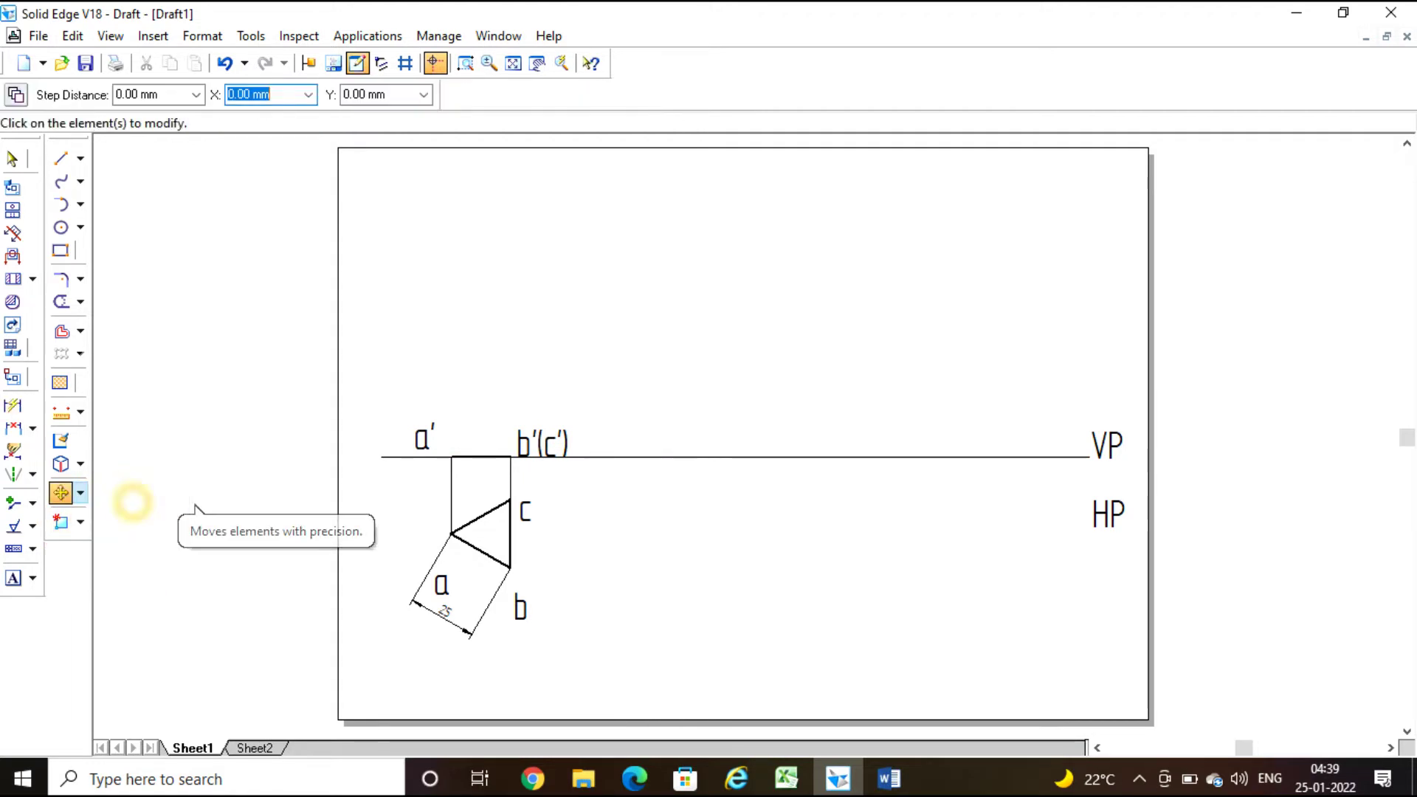
left_click(380, 376)
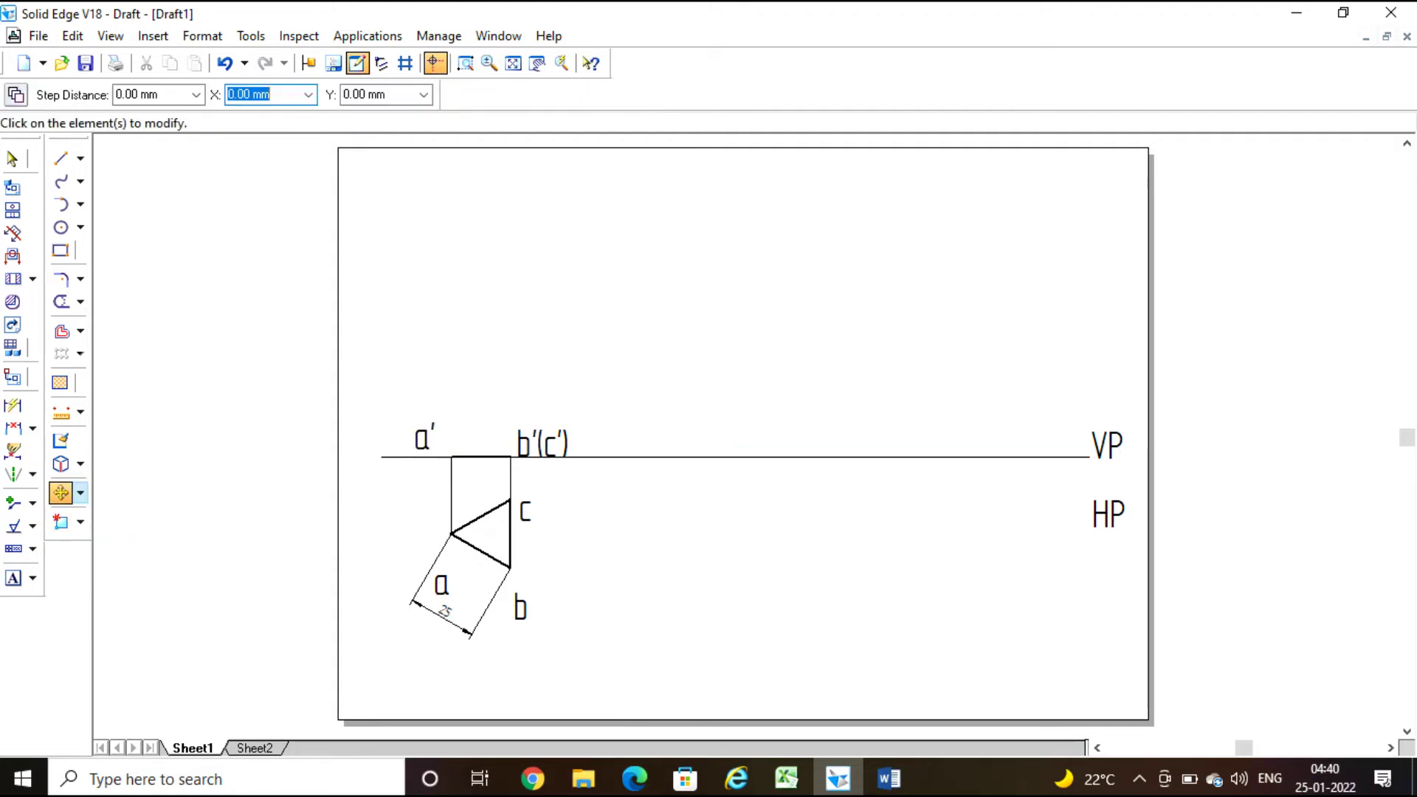
left_click_drag(380, 376, 607, 488)
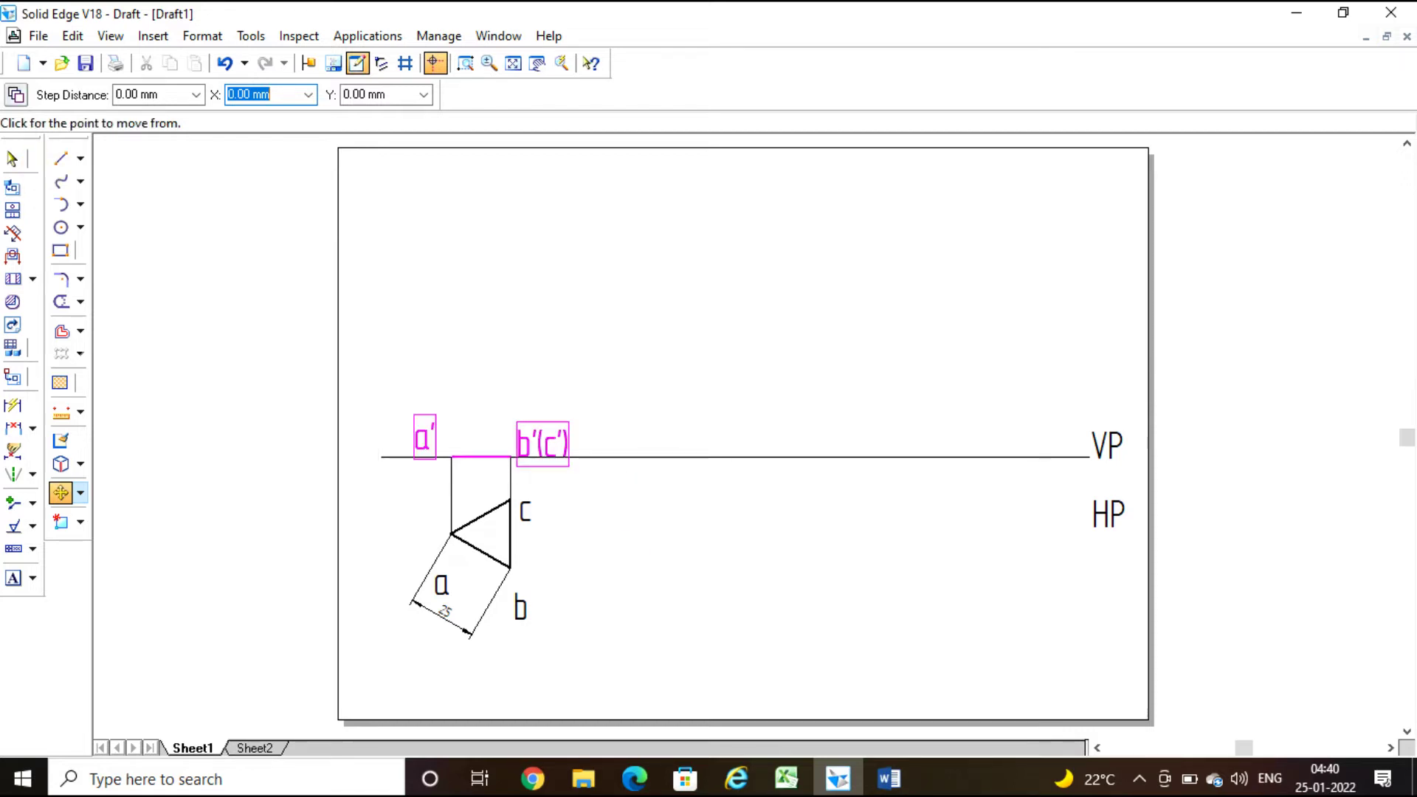
left_click(383, 375)
left_click(496, 458)
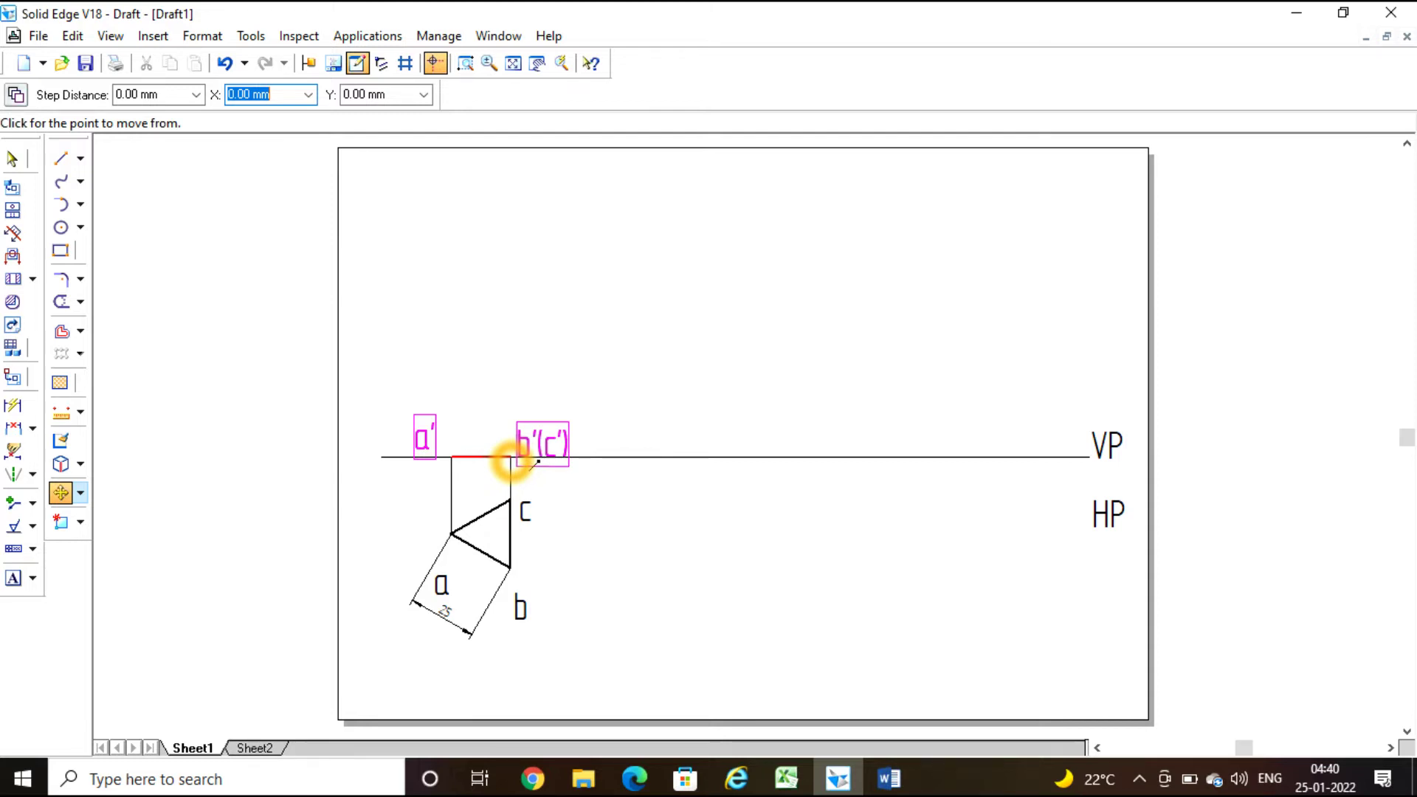
left_click(511, 457)
left_click(16, 95)
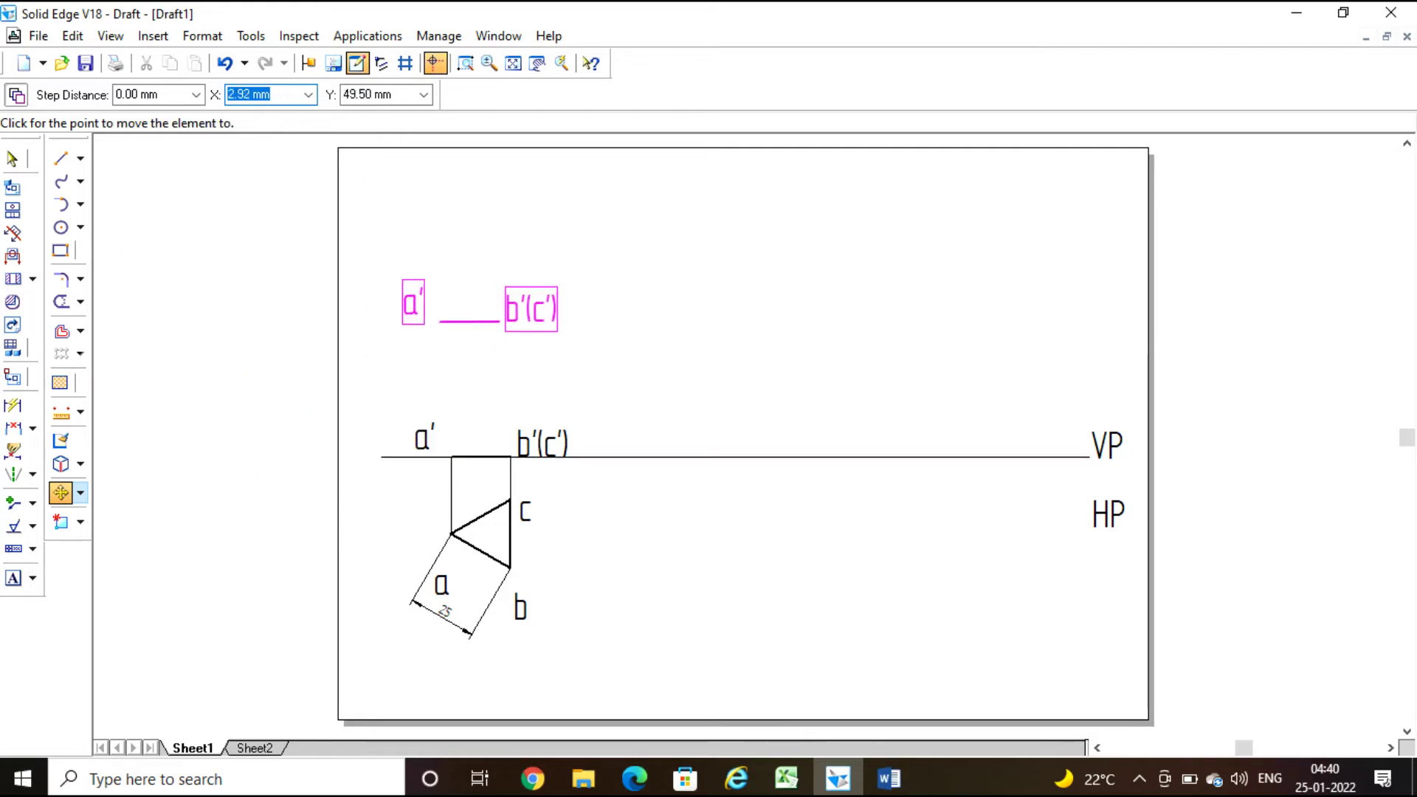
left_click_drag(710, 380, 727, 462)
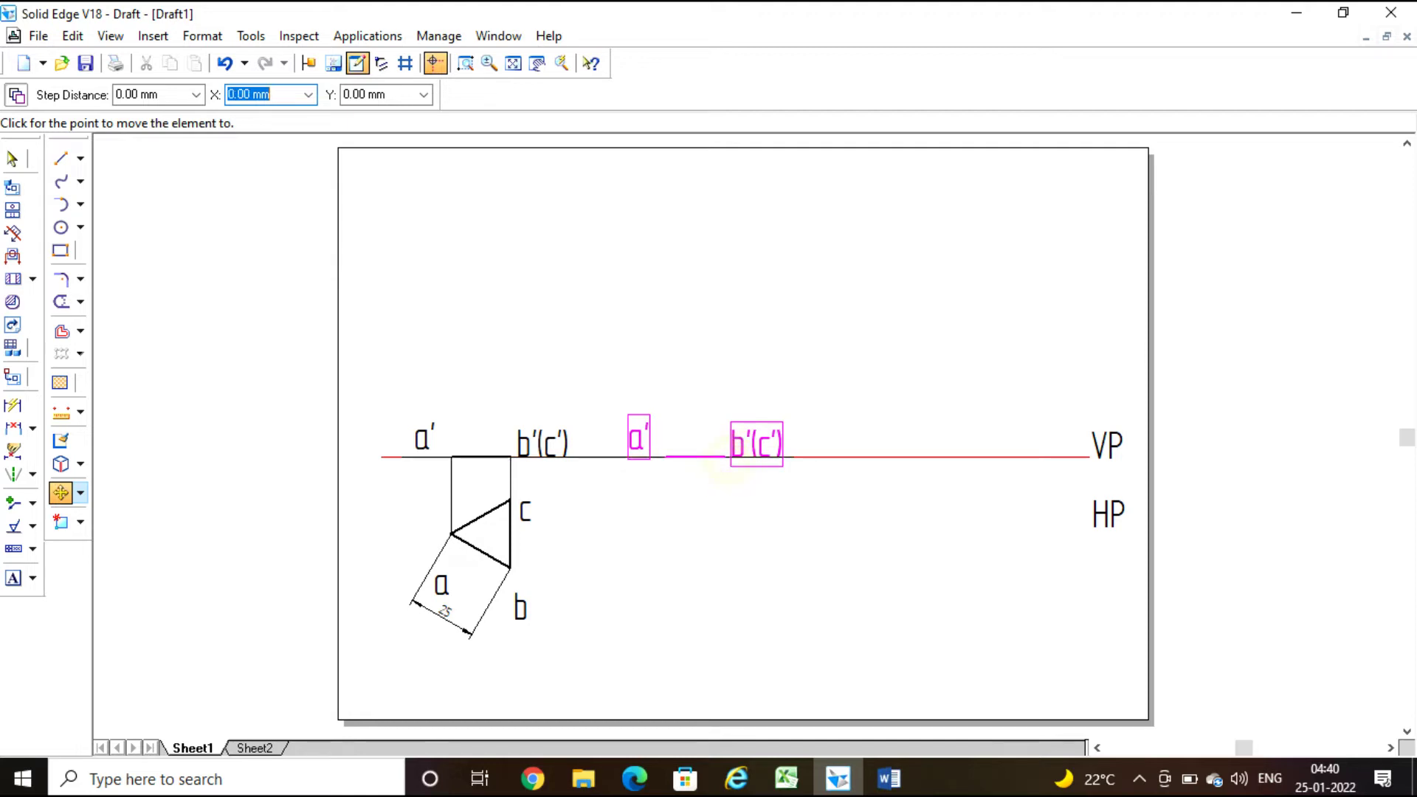
left_click(727, 462)
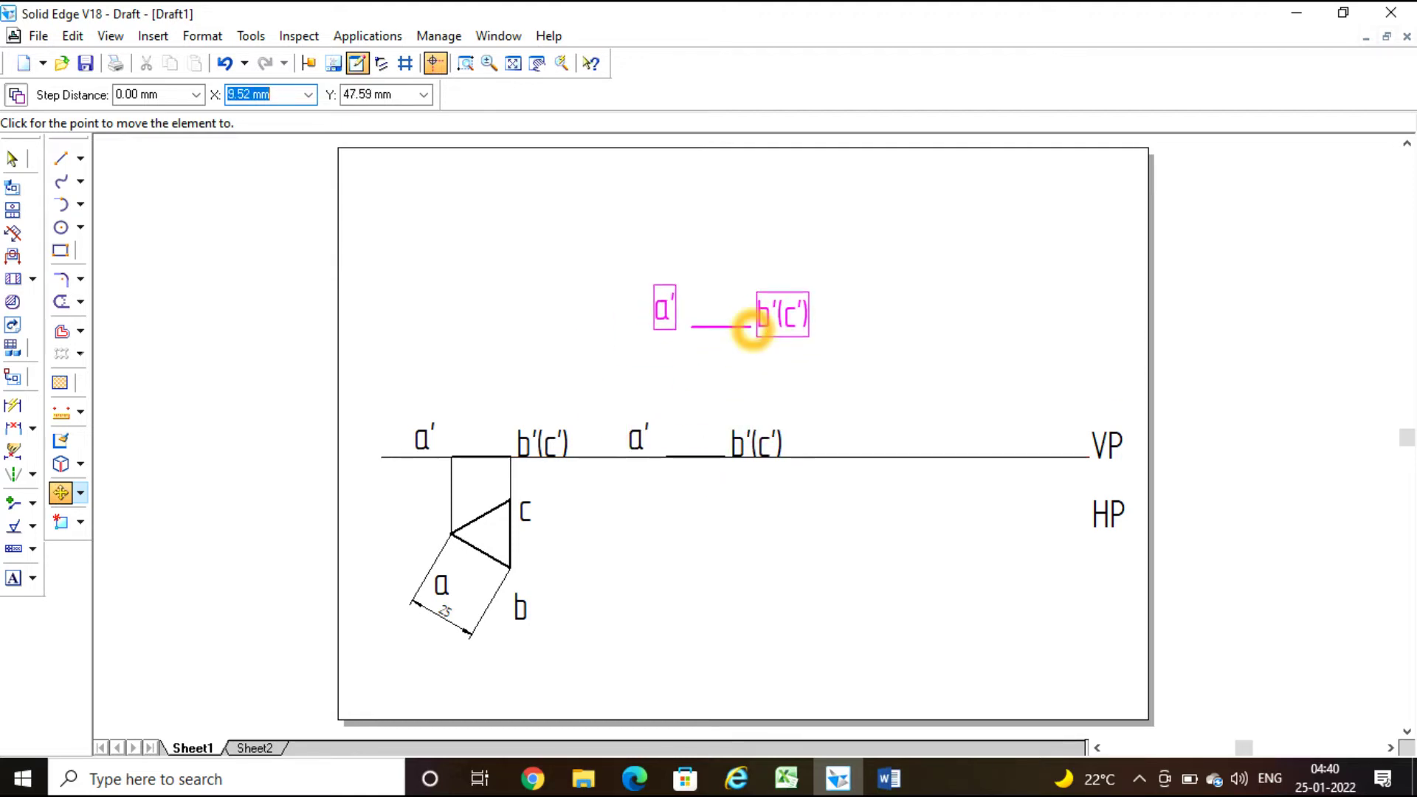
key("Escape")
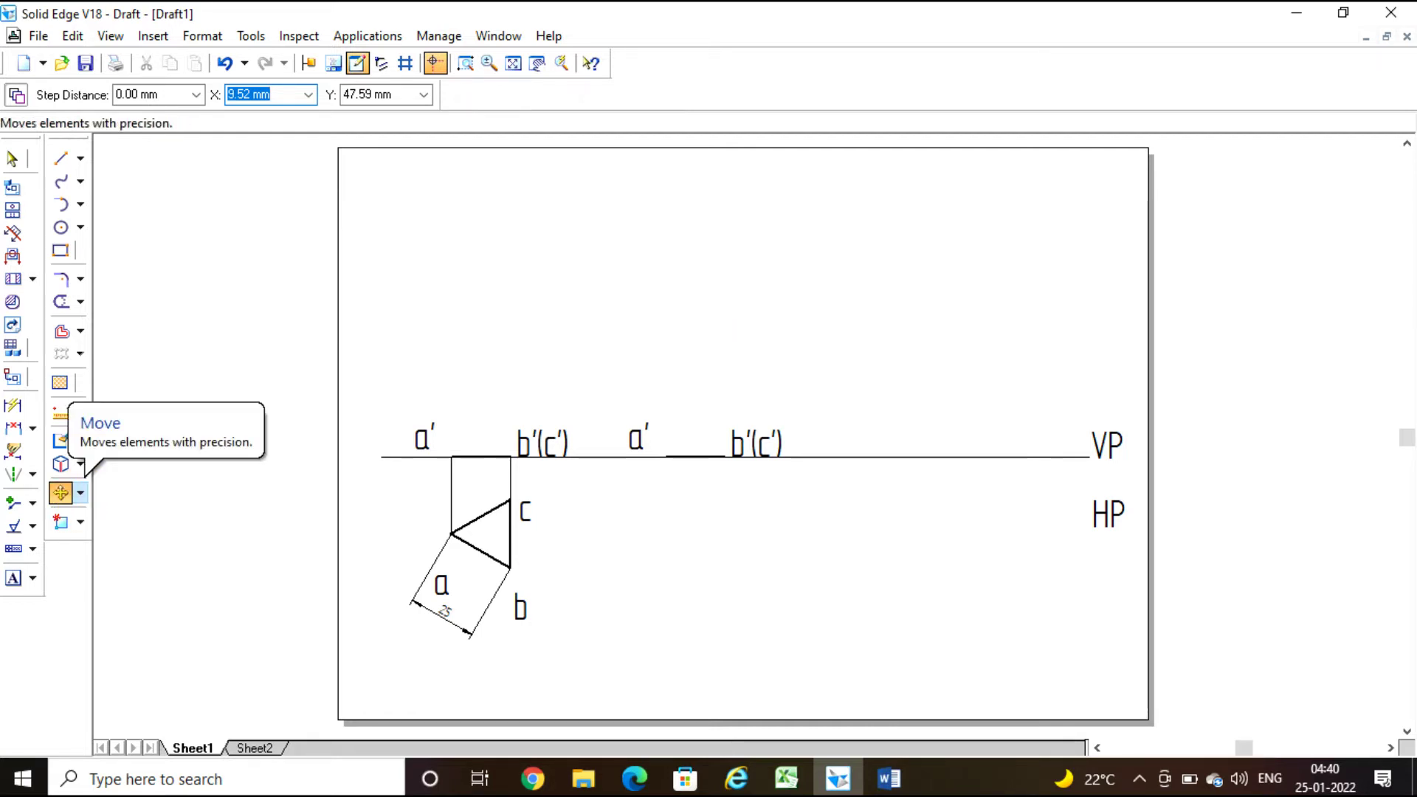
Step: Rotate the copied front view line and its labels 60° about the b'(c') end, raising a' above the reference line
left_click(80, 493)
left_click(120, 516)
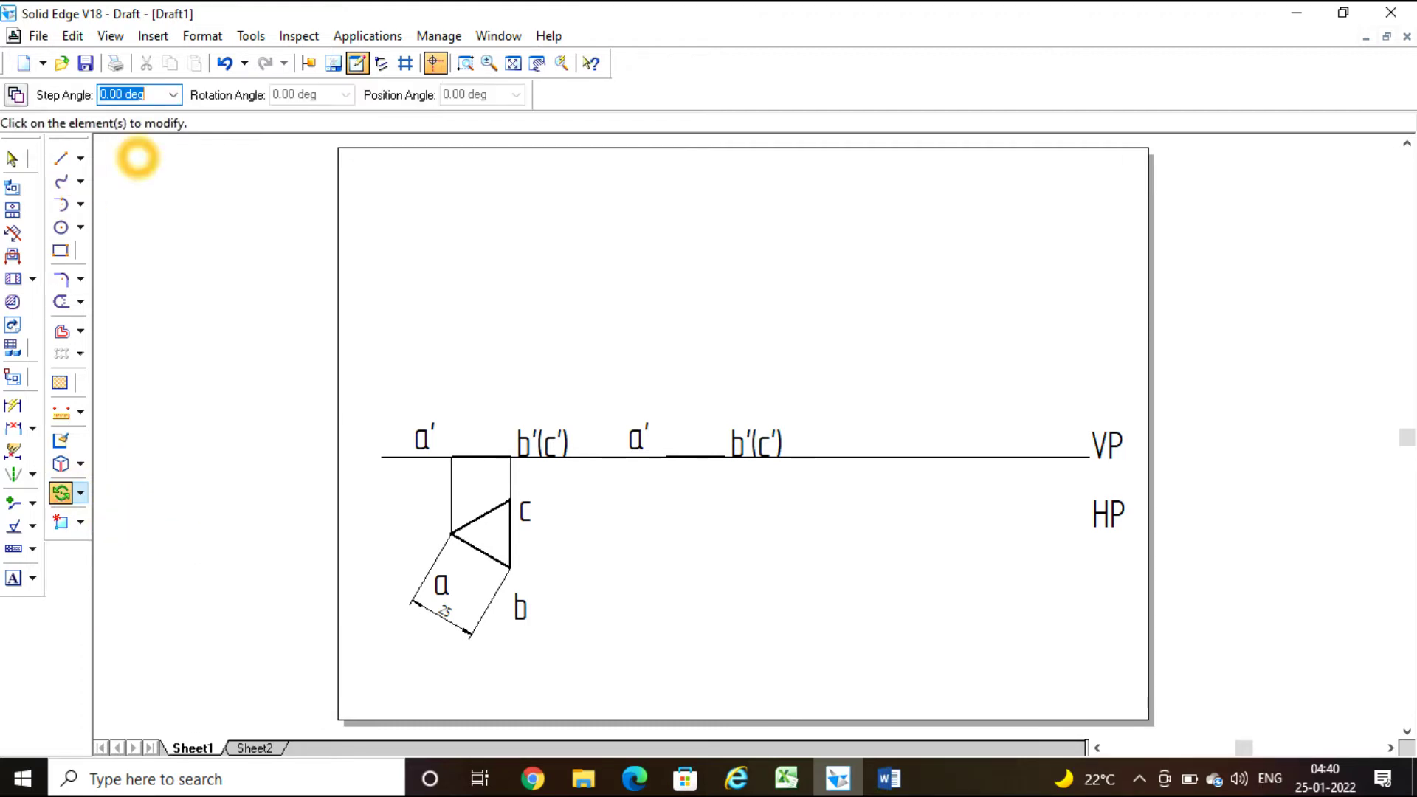
left_click_drag(607, 369, 826, 500)
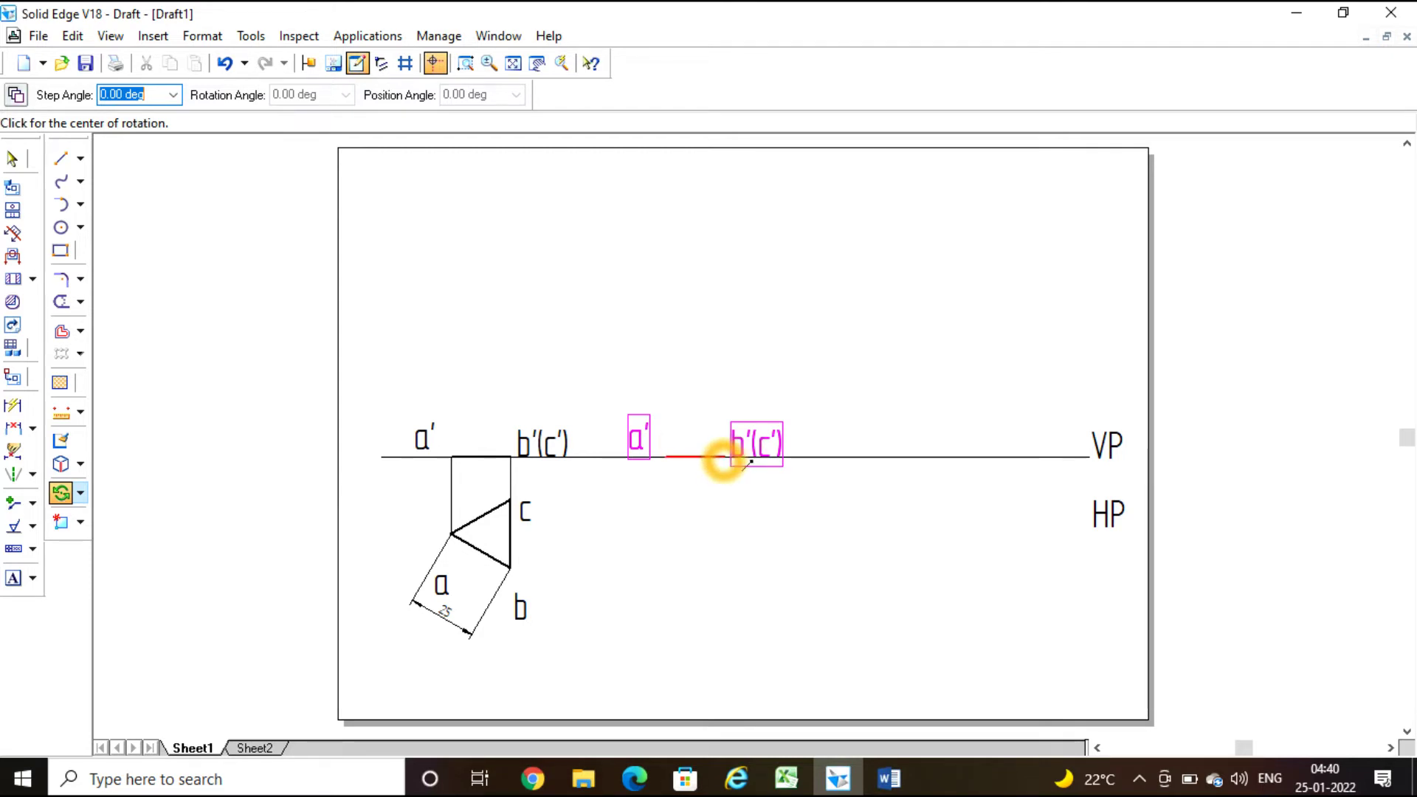
left_click(724, 457)
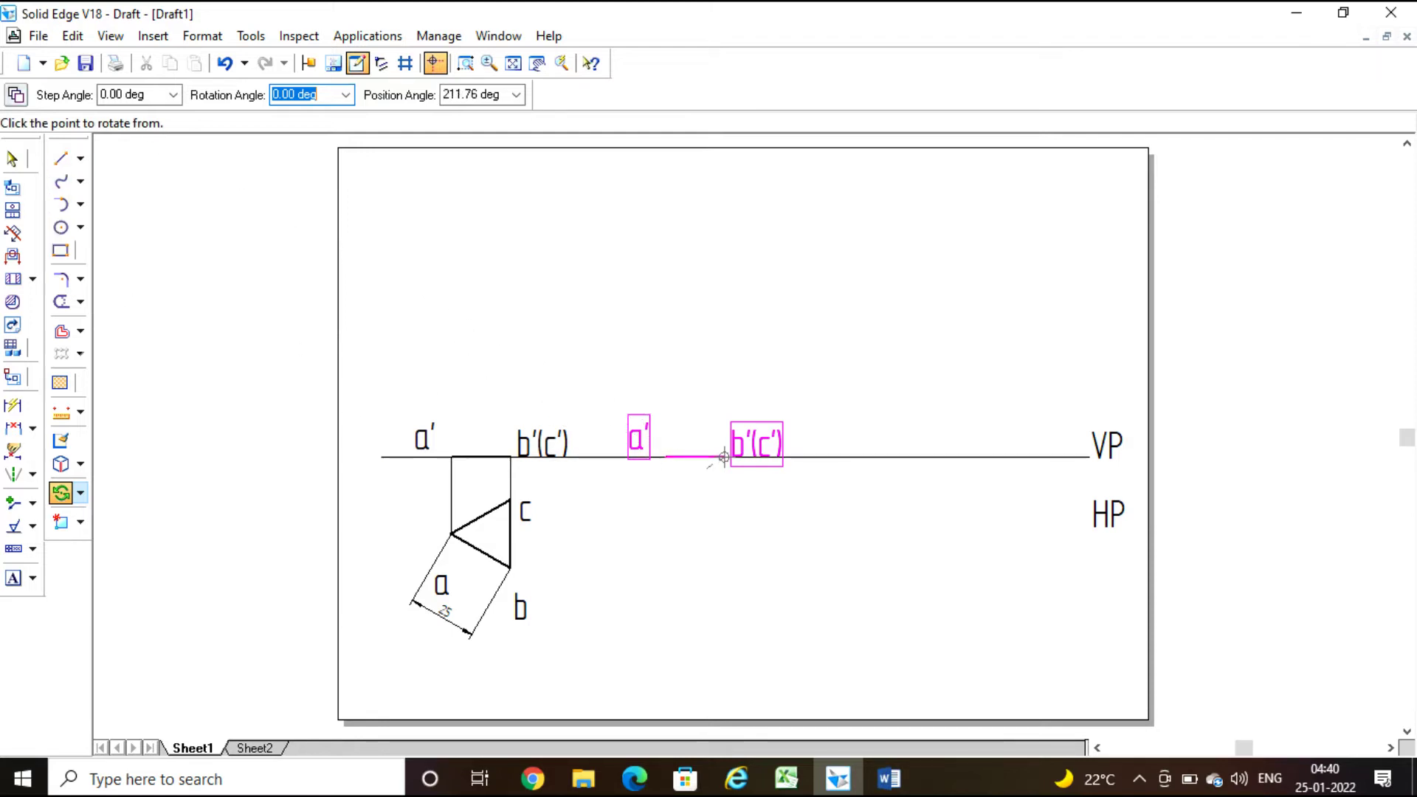
left_click(669, 458)
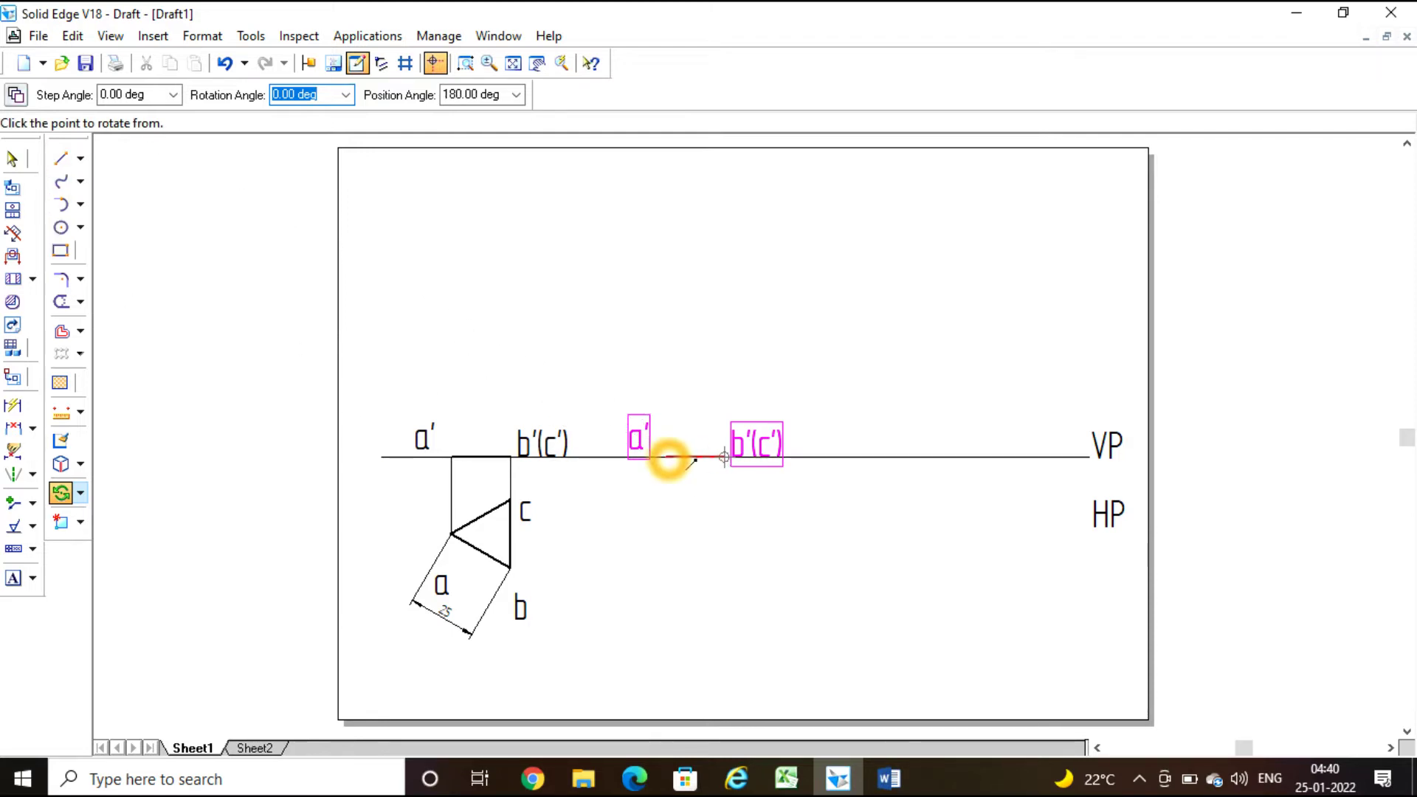
left_click(669, 459)
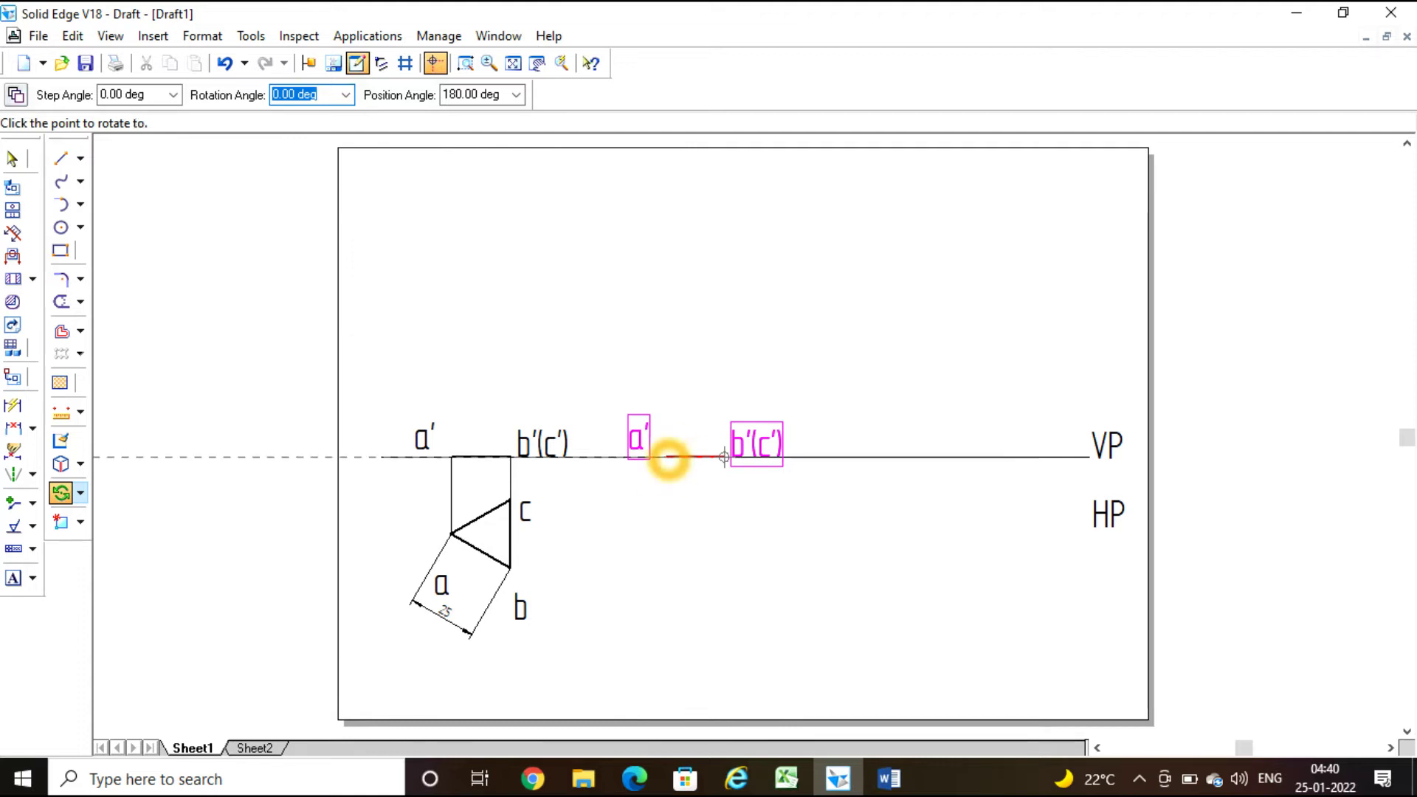
left_click(318, 97)
left_click(325, 96)
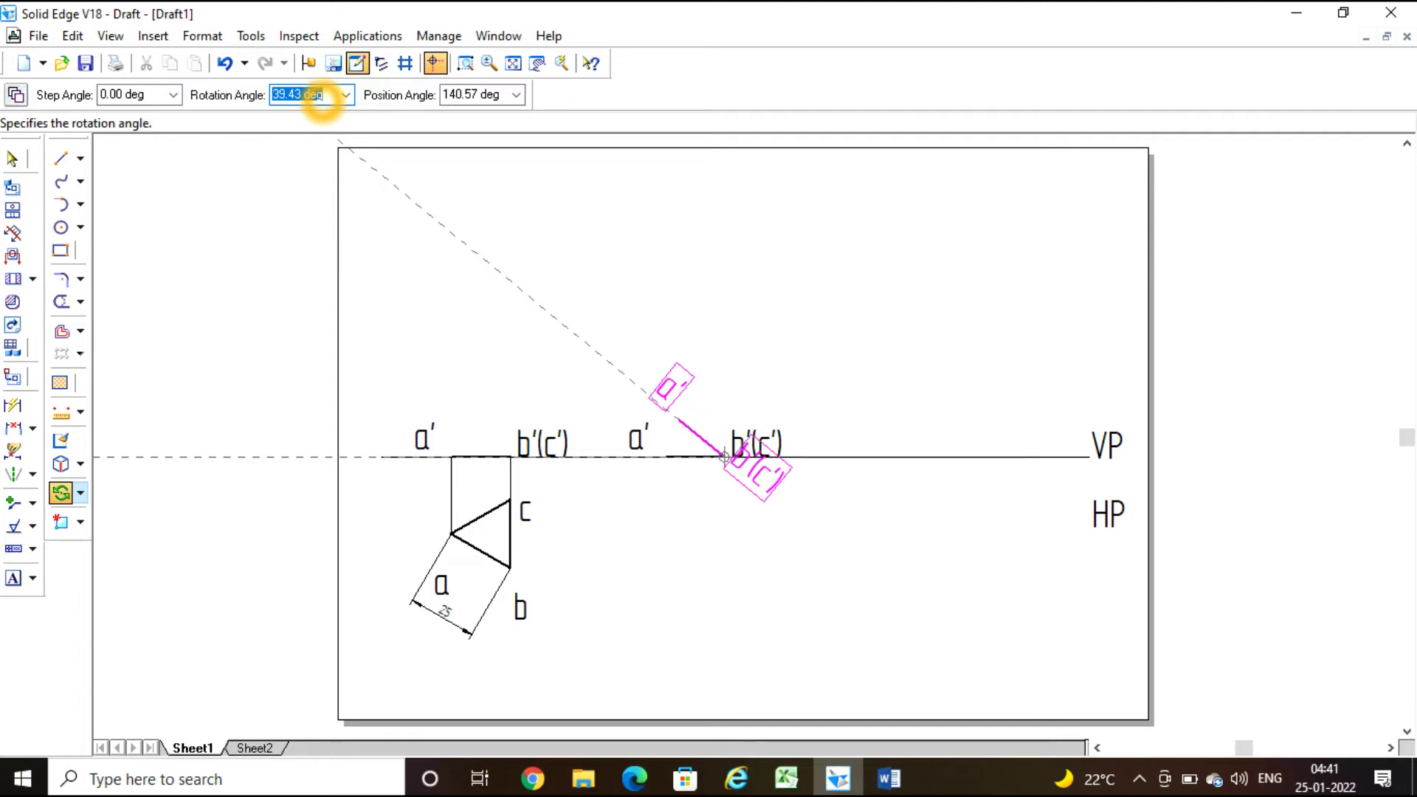
type("60")
key("Tab")
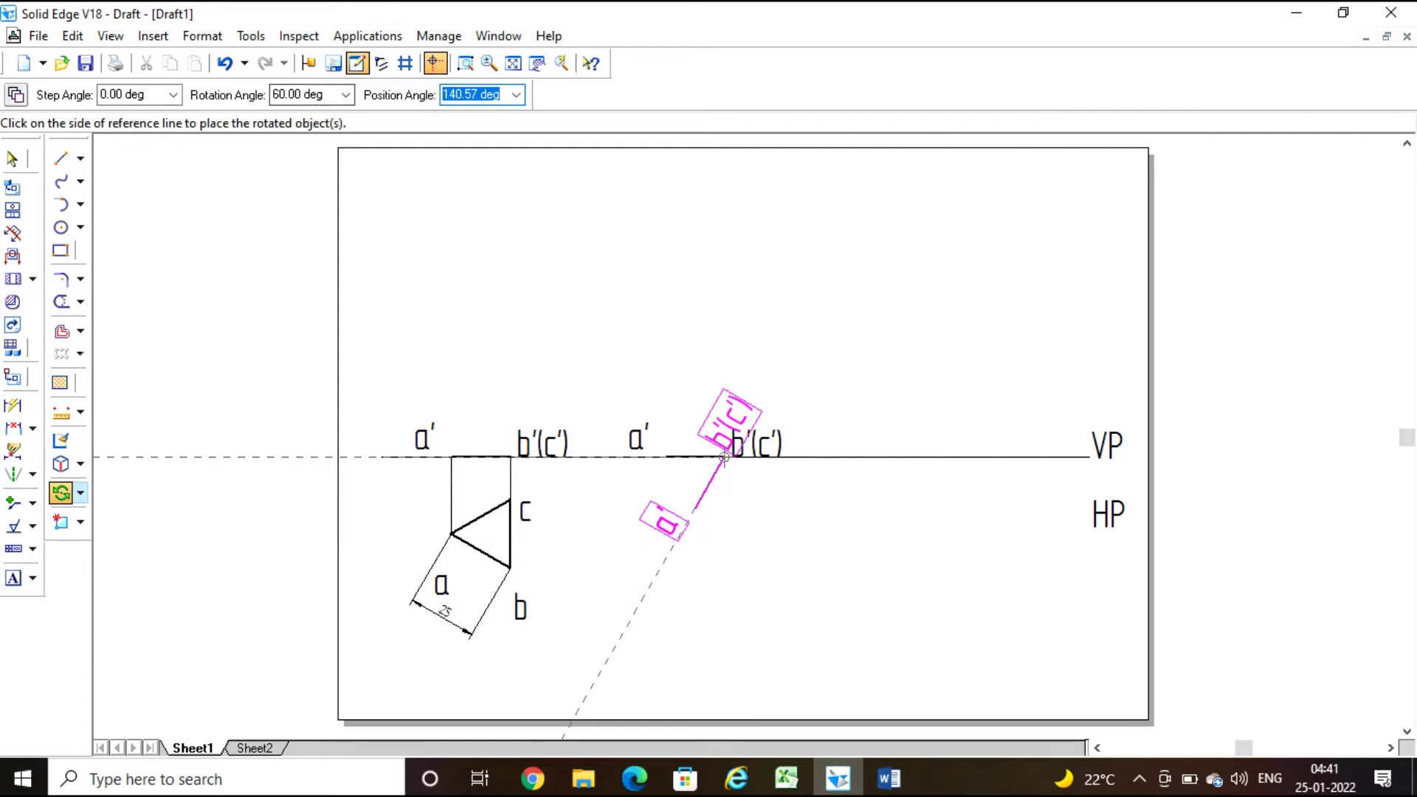
left_click(628, 338)
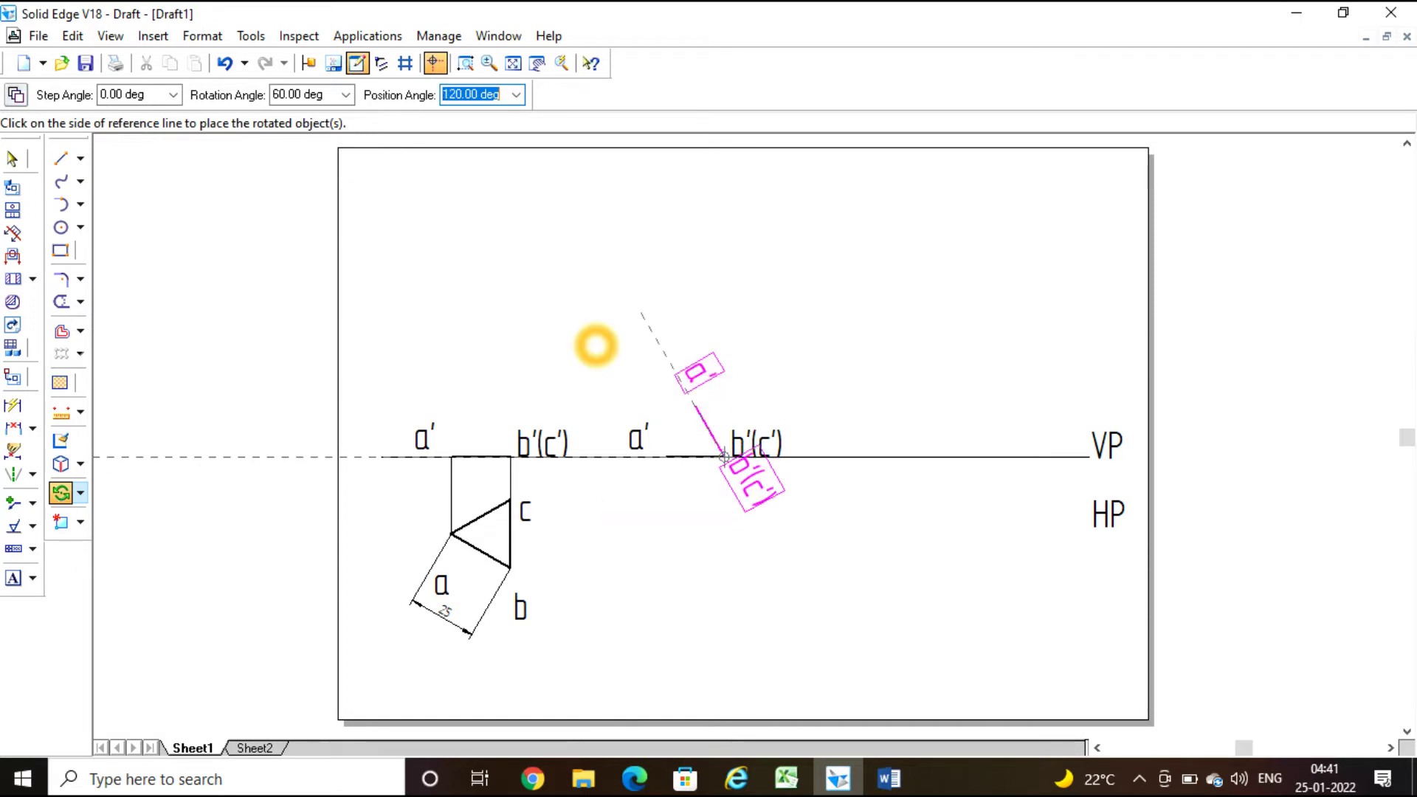
left_click(595, 345)
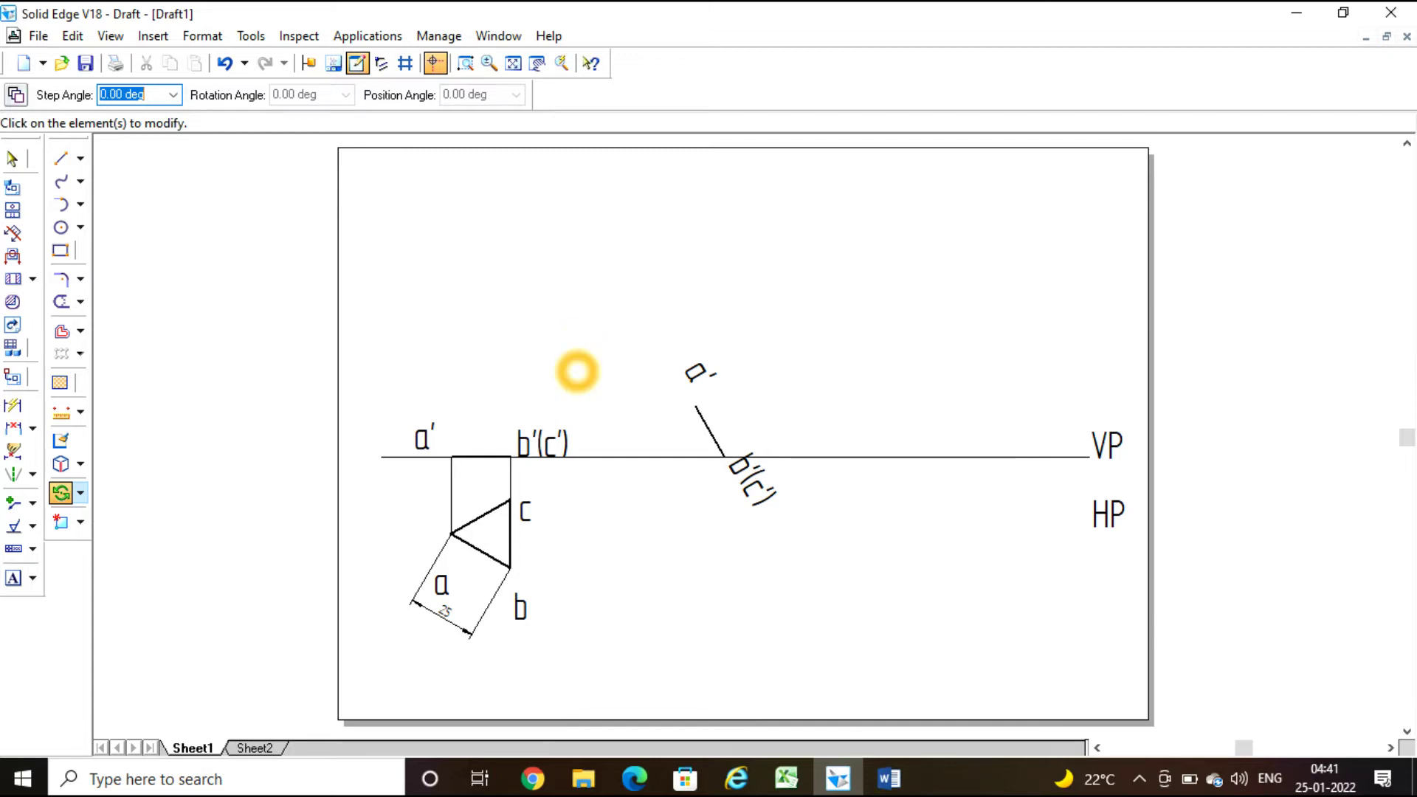
key("Escape")
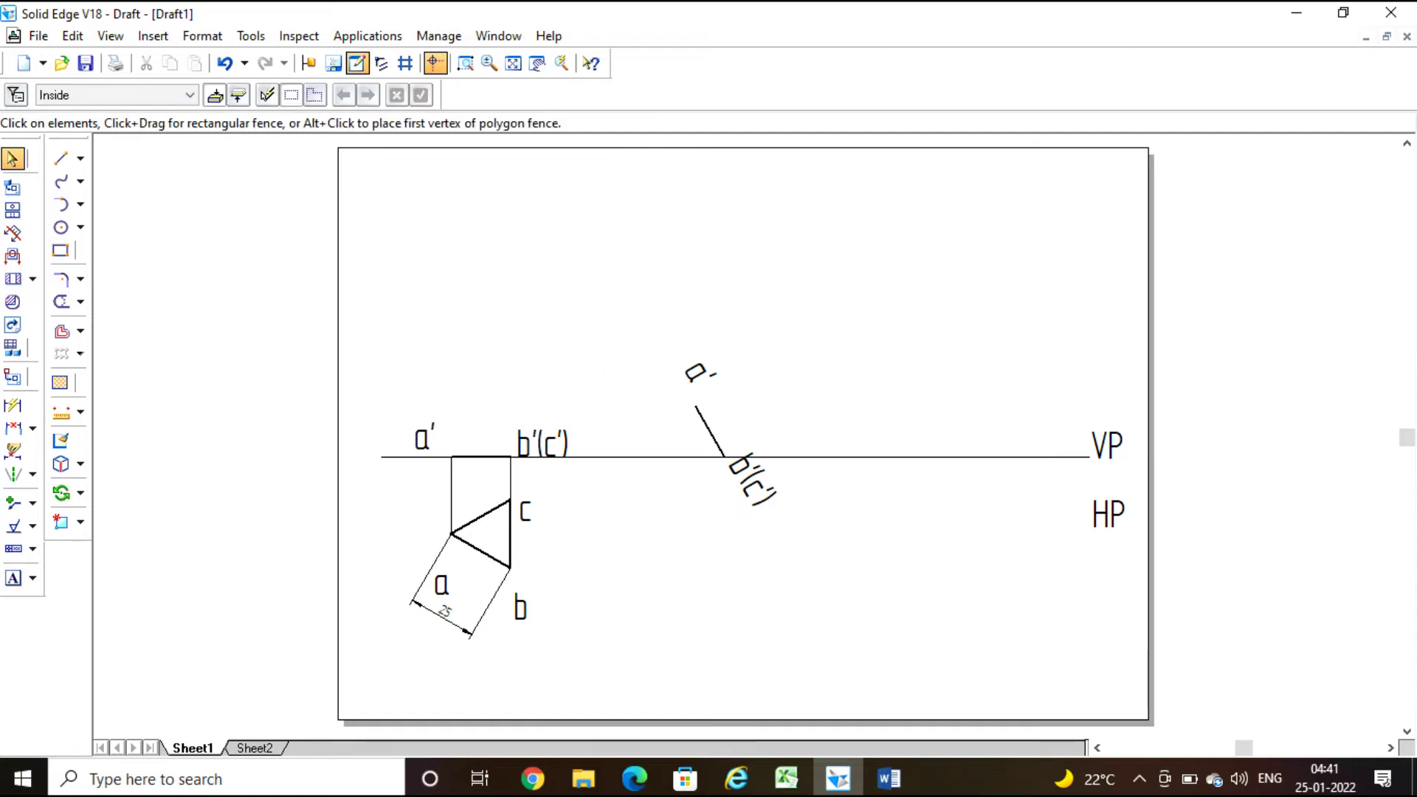
Step: Move the rotated b'(c') label above the reference line, beside the lower end of the inclined front view
double_click(753, 502)
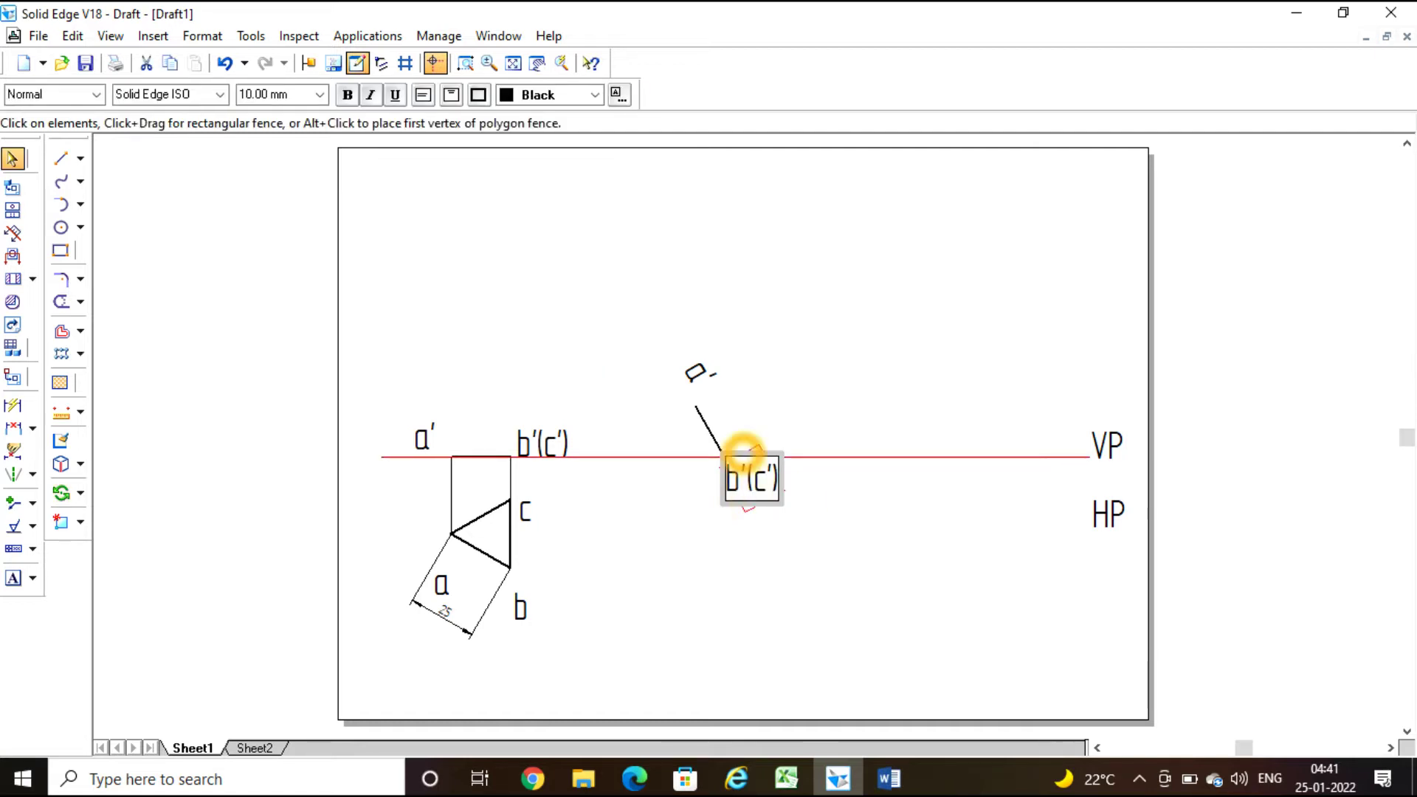
left_click_drag(740, 447, 749, 408)
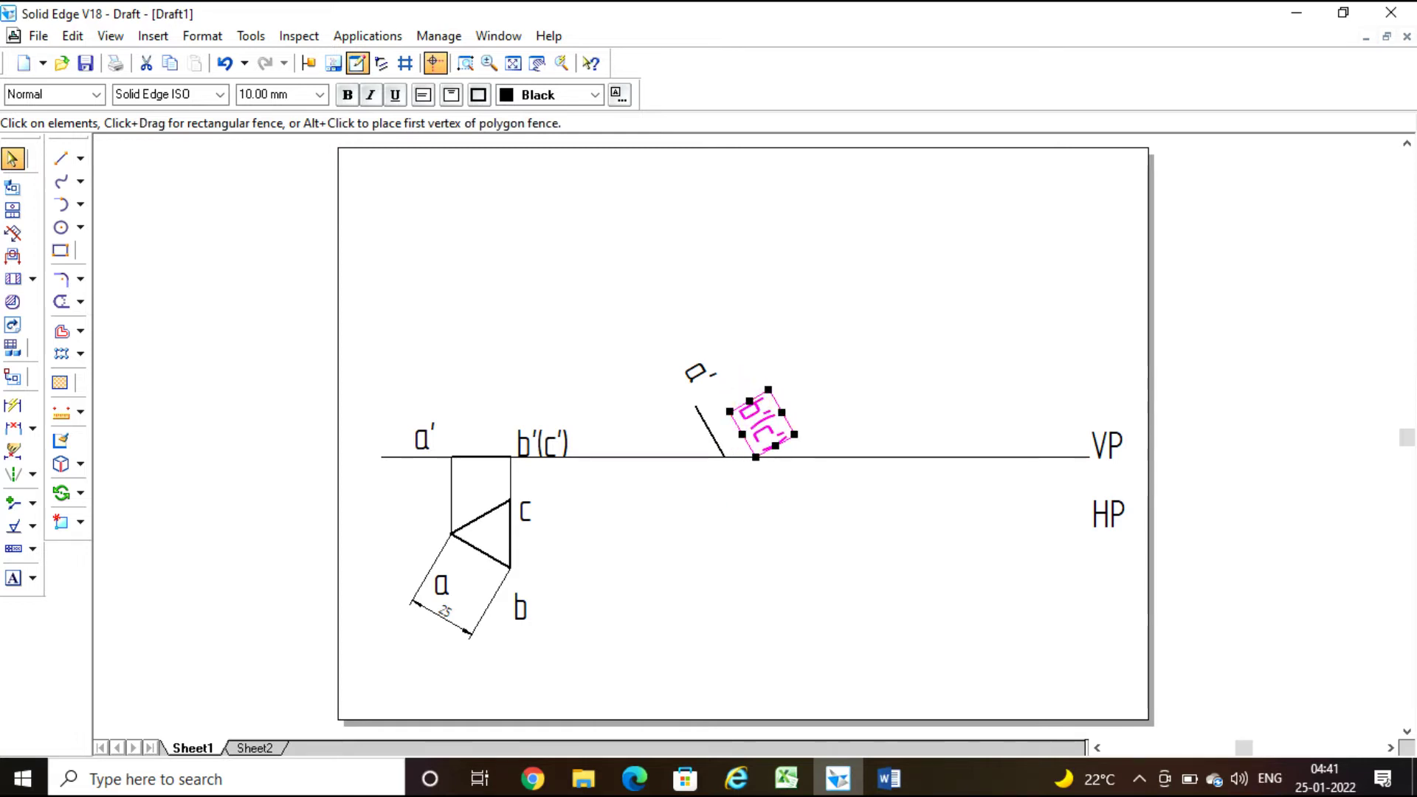
left_click(870, 392)
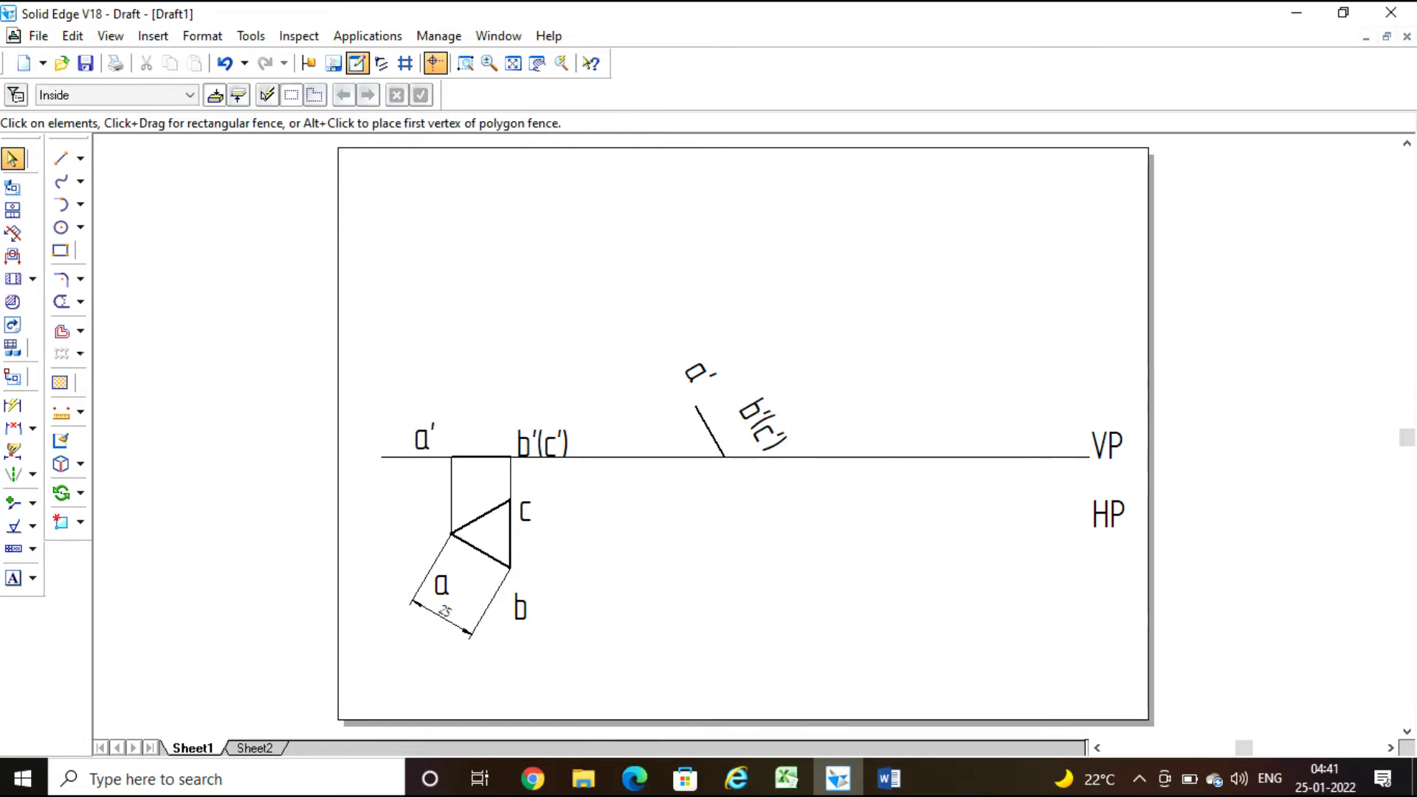
Step: Dimension the angle between the reference line and the inclined front view, placing the dimension on the acute side facing the original view
left_click(466, 63)
left_click(359, 249)
left_click(888, 689)
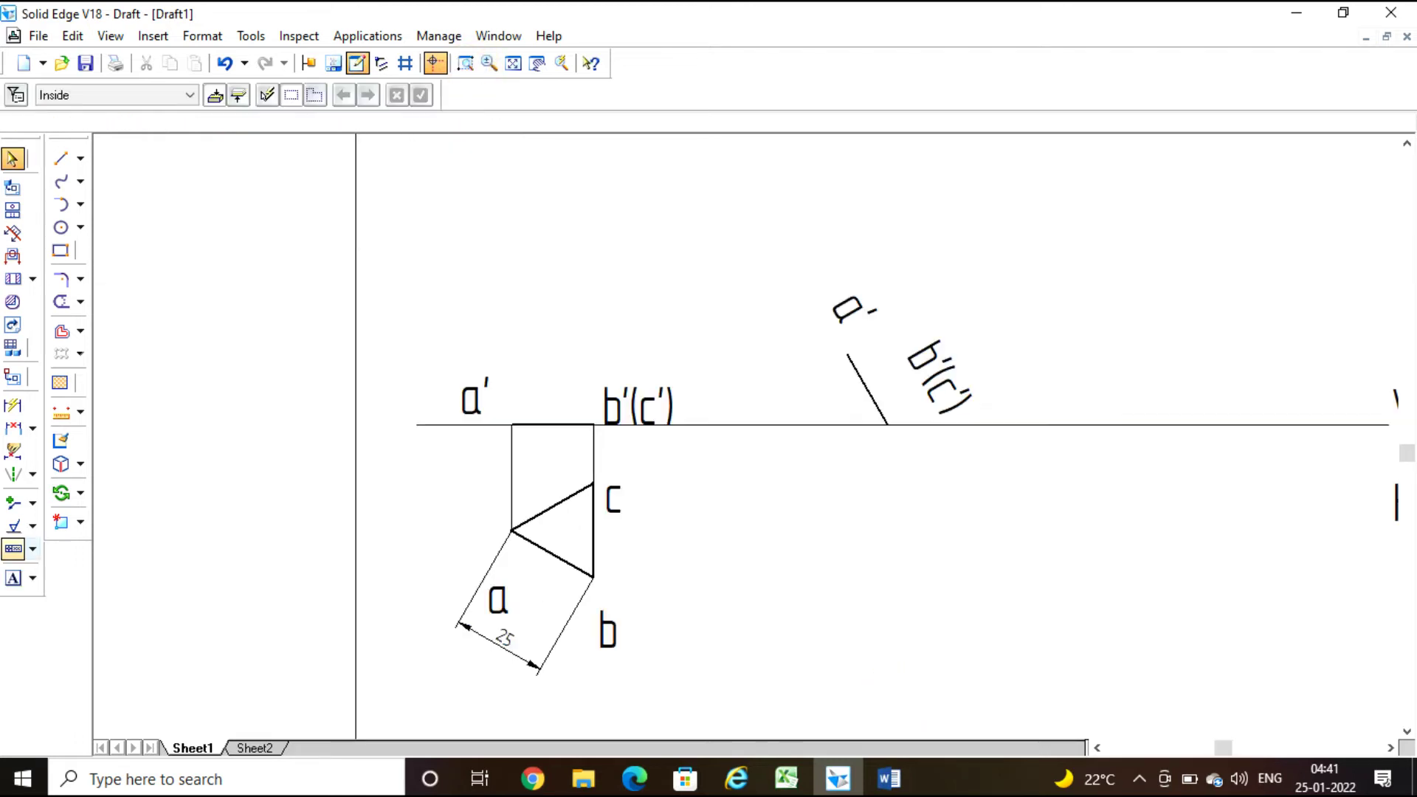
left_click(33, 428)
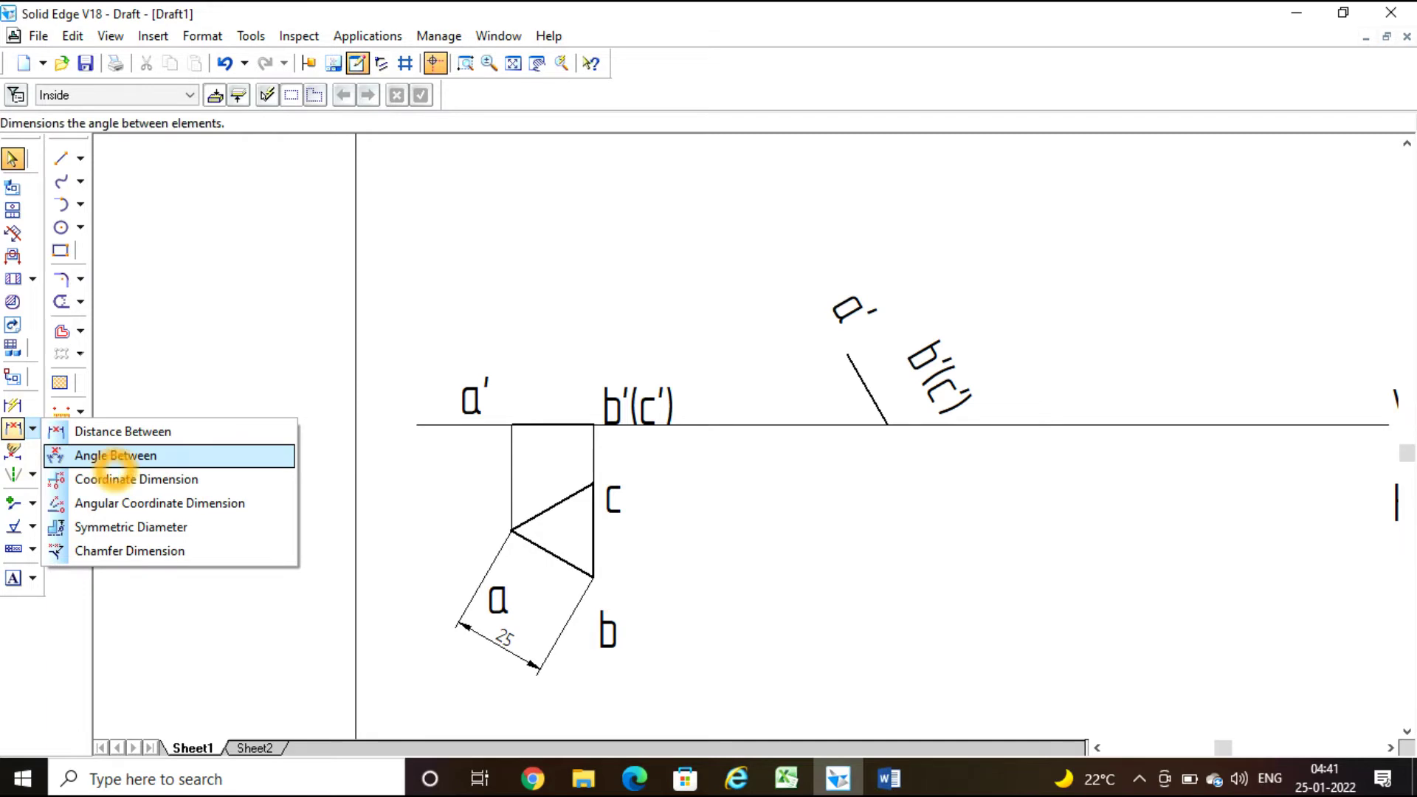
left_click(115, 455)
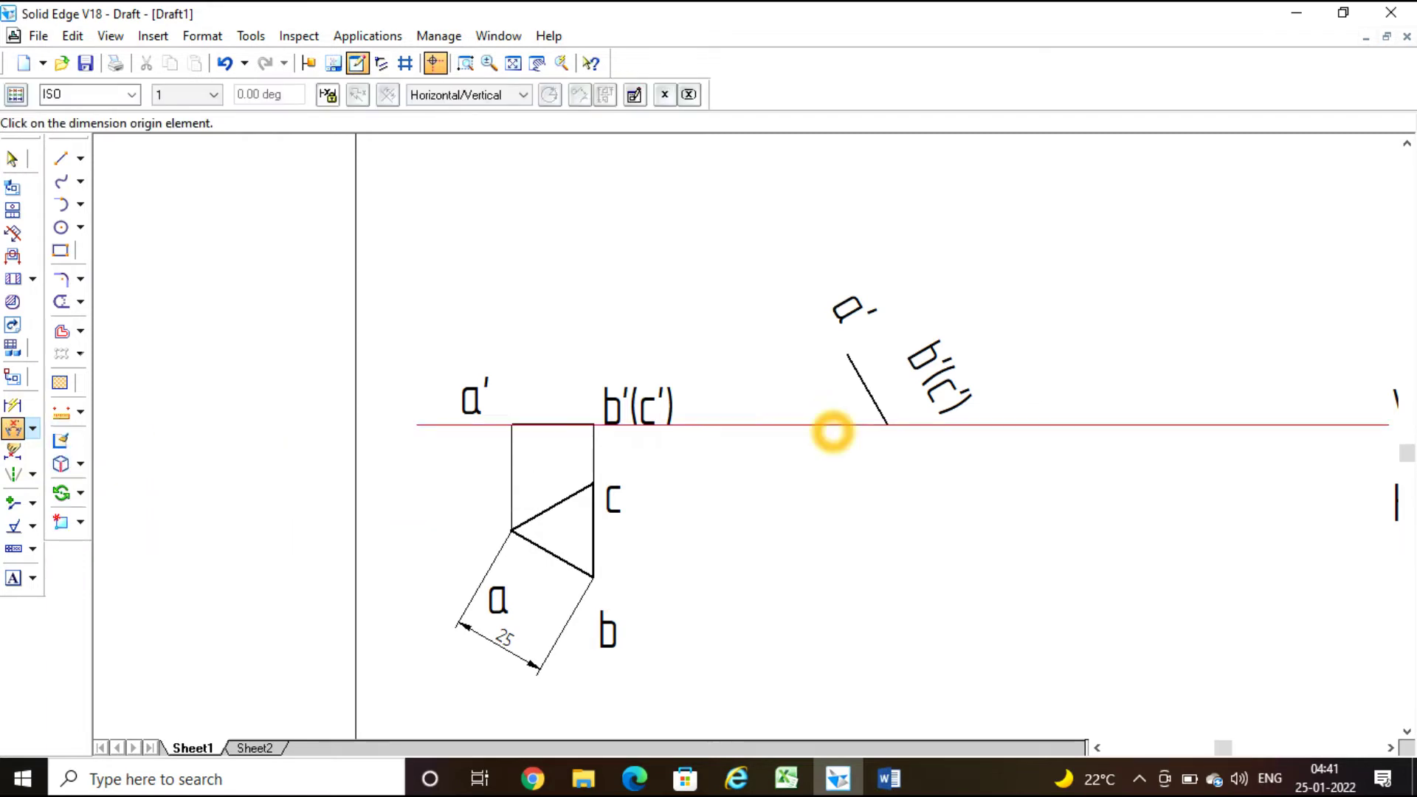
left_click(864, 387)
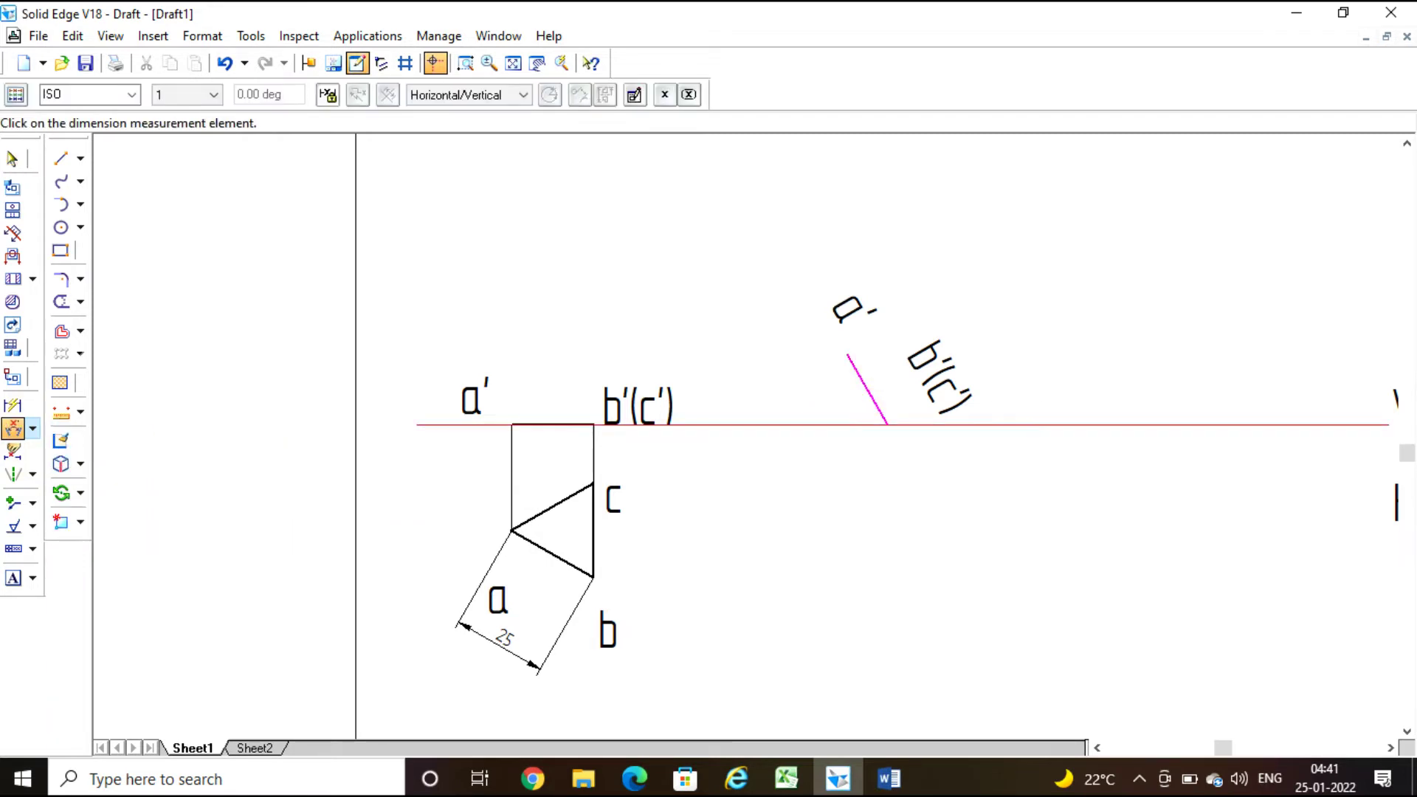
left_click(836, 426)
right_click(842, 418)
left_click(838, 426)
left_click(868, 387)
right_click(852, 402)
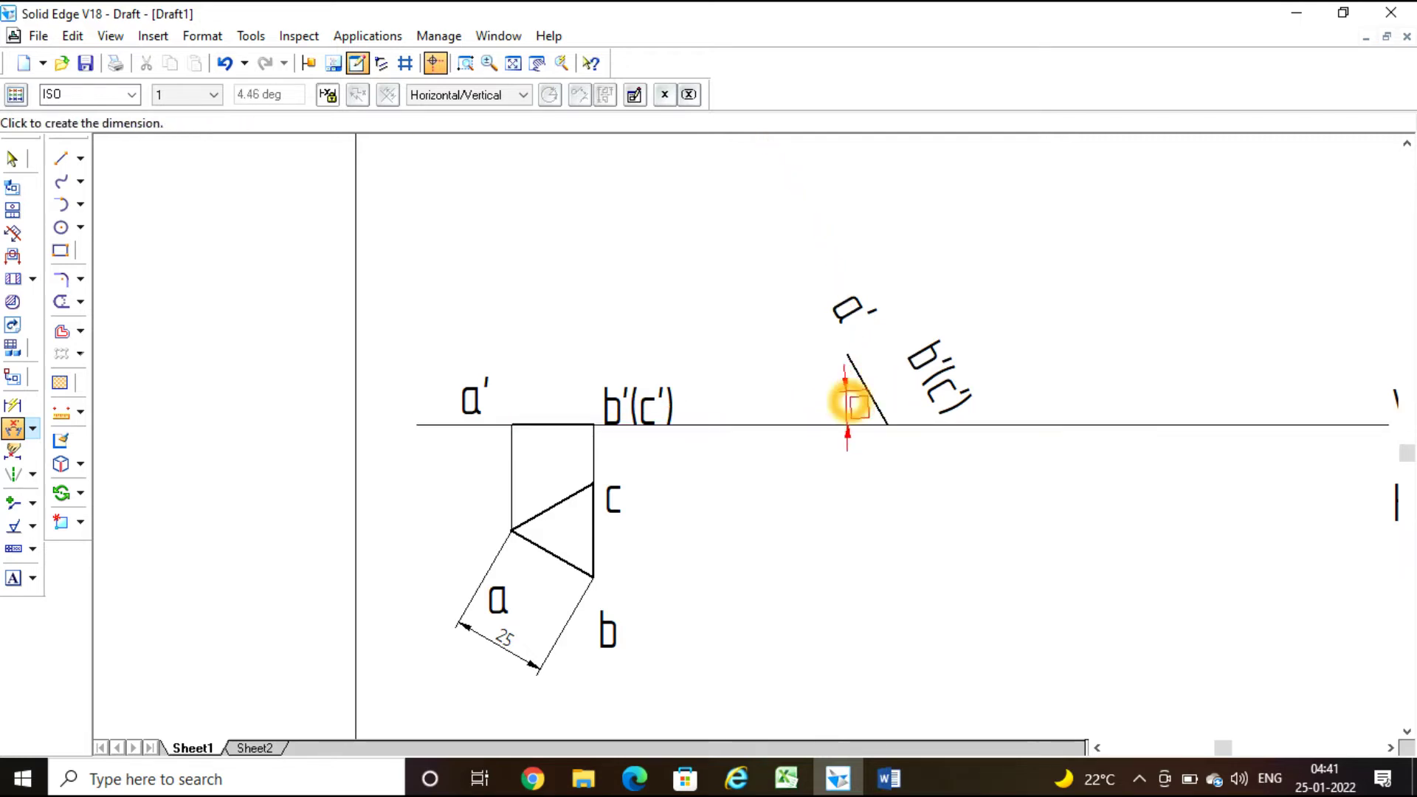
left_click(845, 426)
left_click(867, 398)
left_click(868, 467)
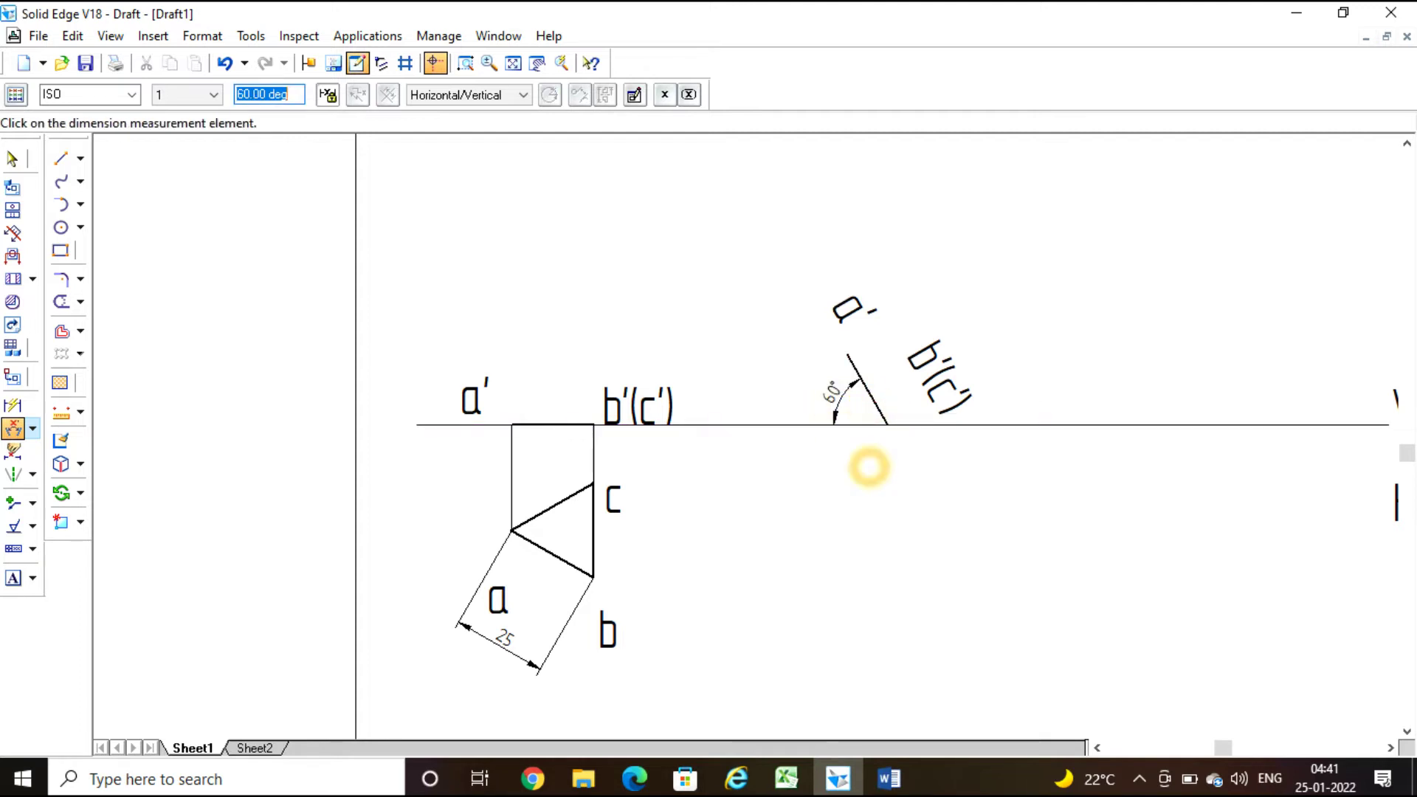
left_click(598, 360)
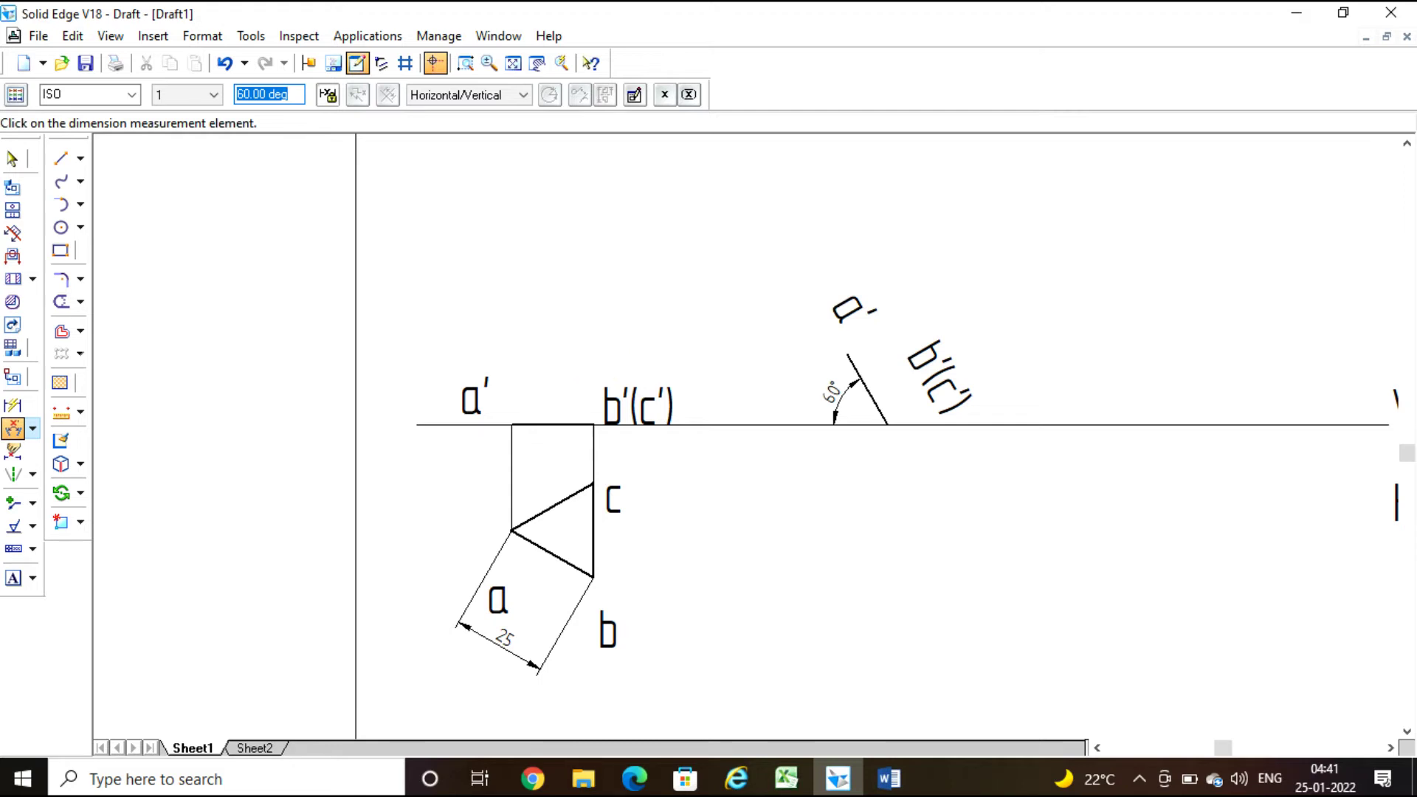
Step: With a 0.13 mm wide line, draw a vertical projector about 47 mm down from the raised a' and a horizontal one back to corner a
left_click(60, 158)
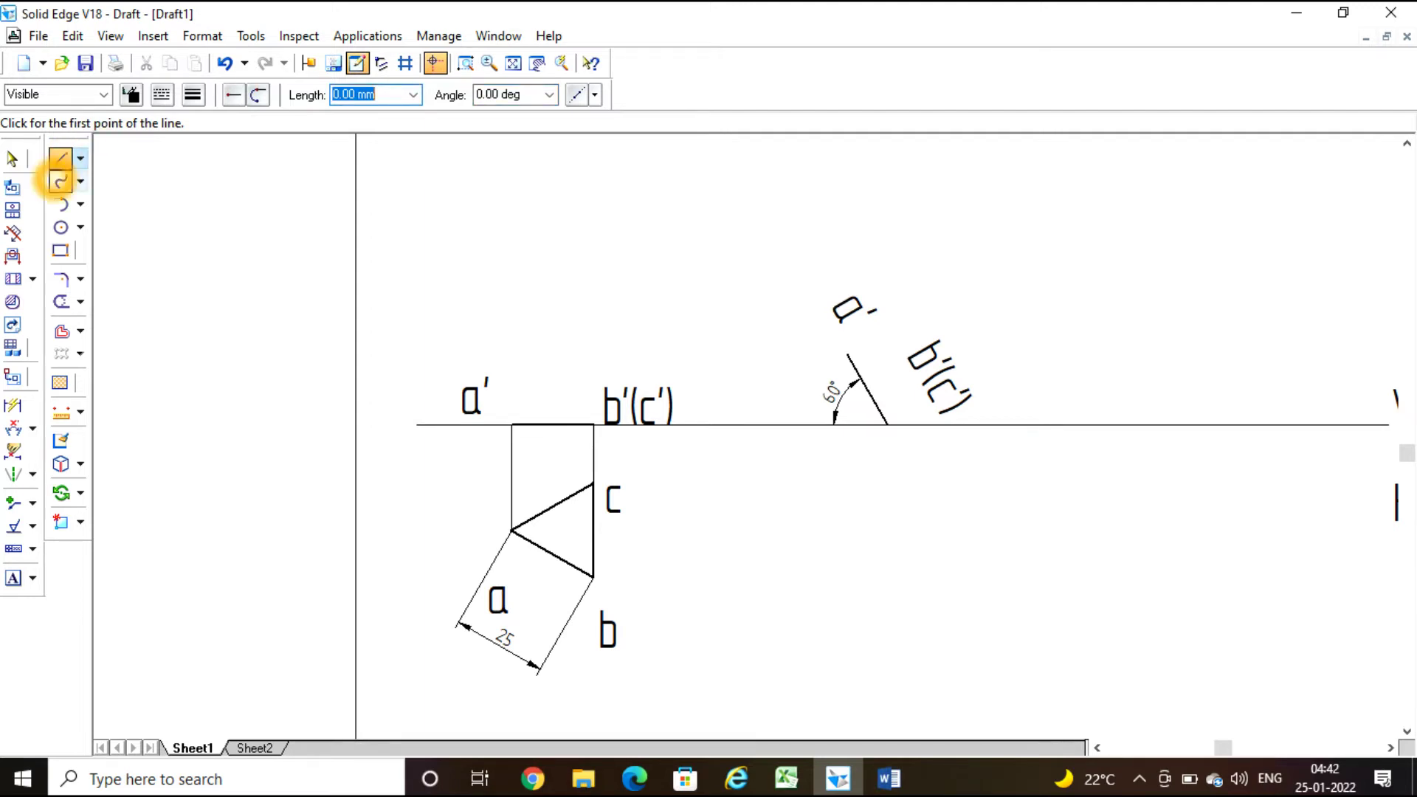
left_click(193, 95)
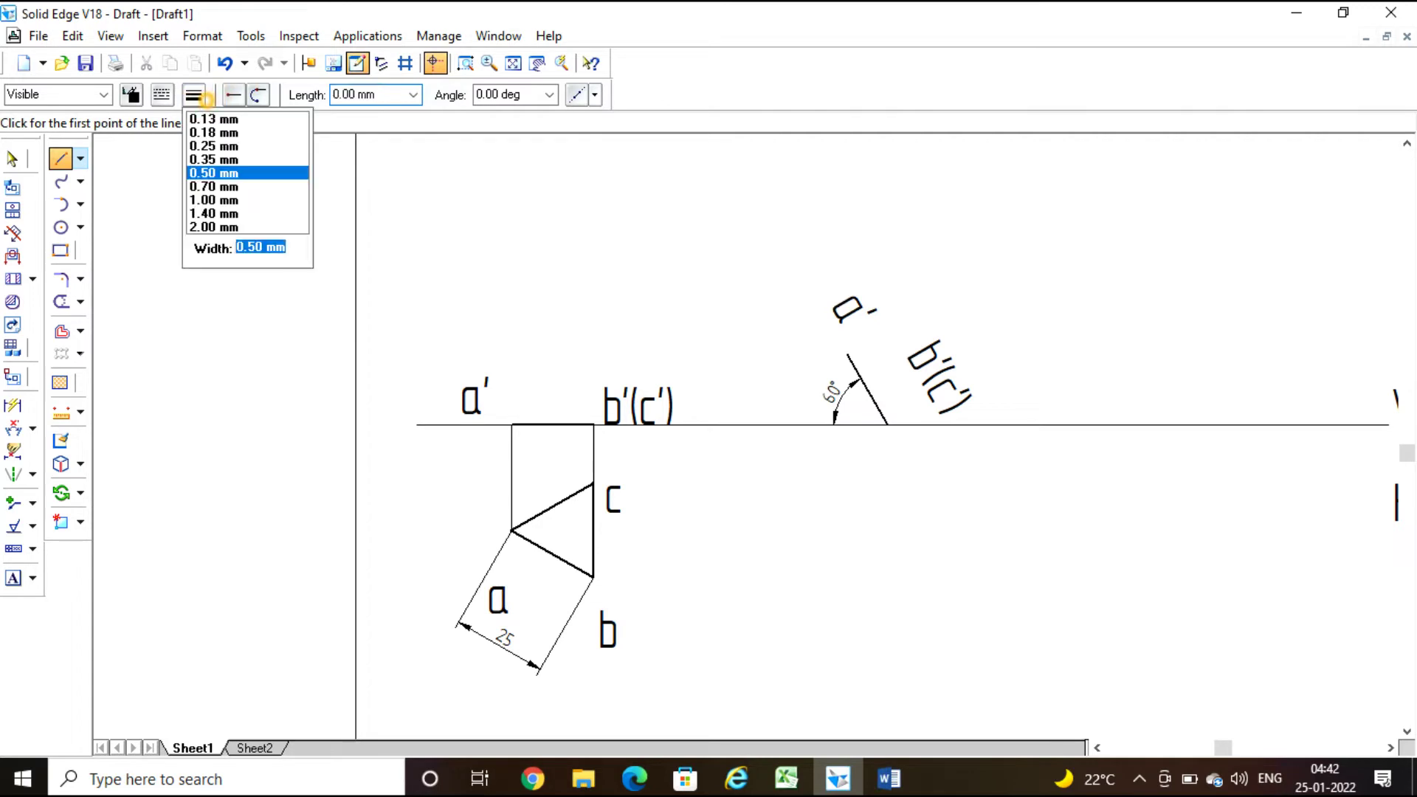
left_click(214, 116)
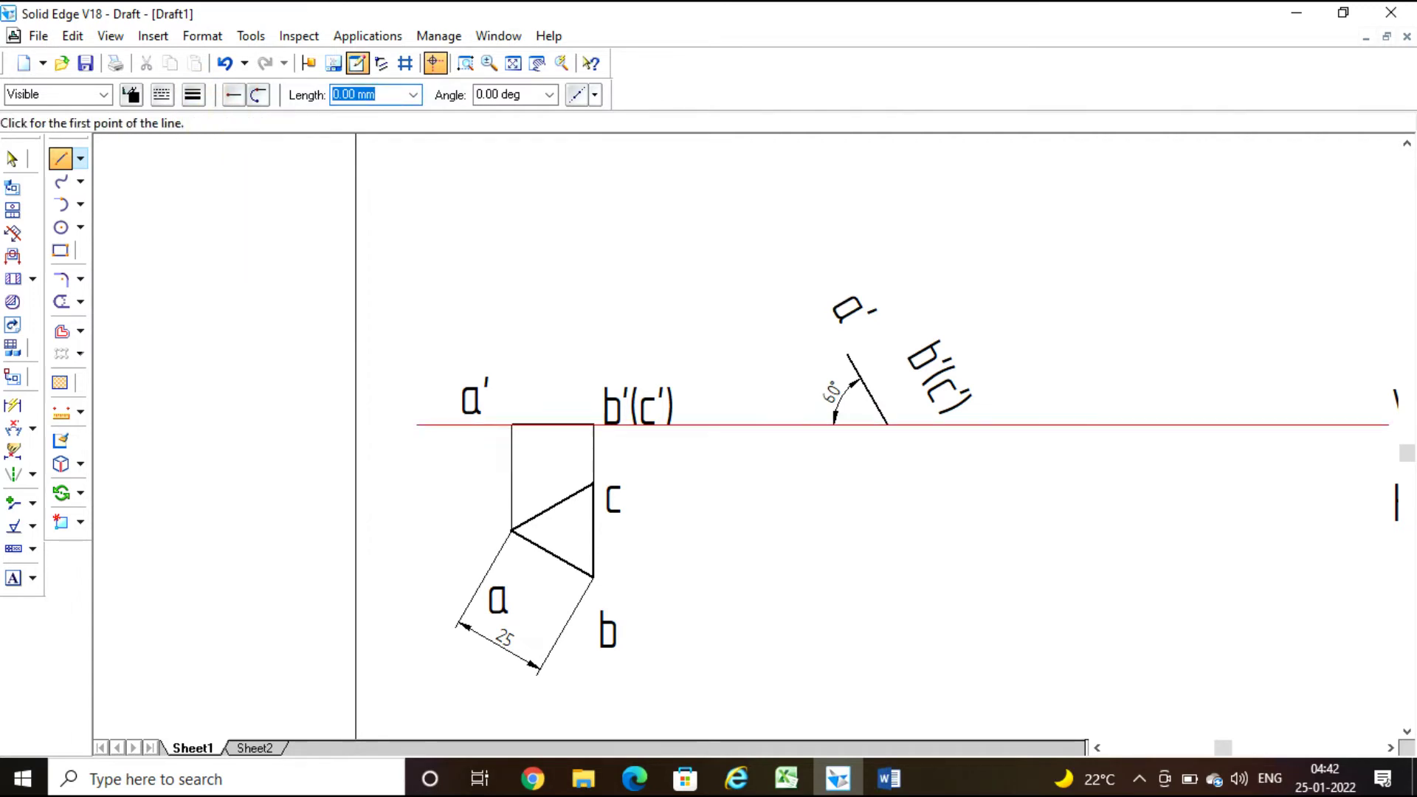
left_click(848, 357)
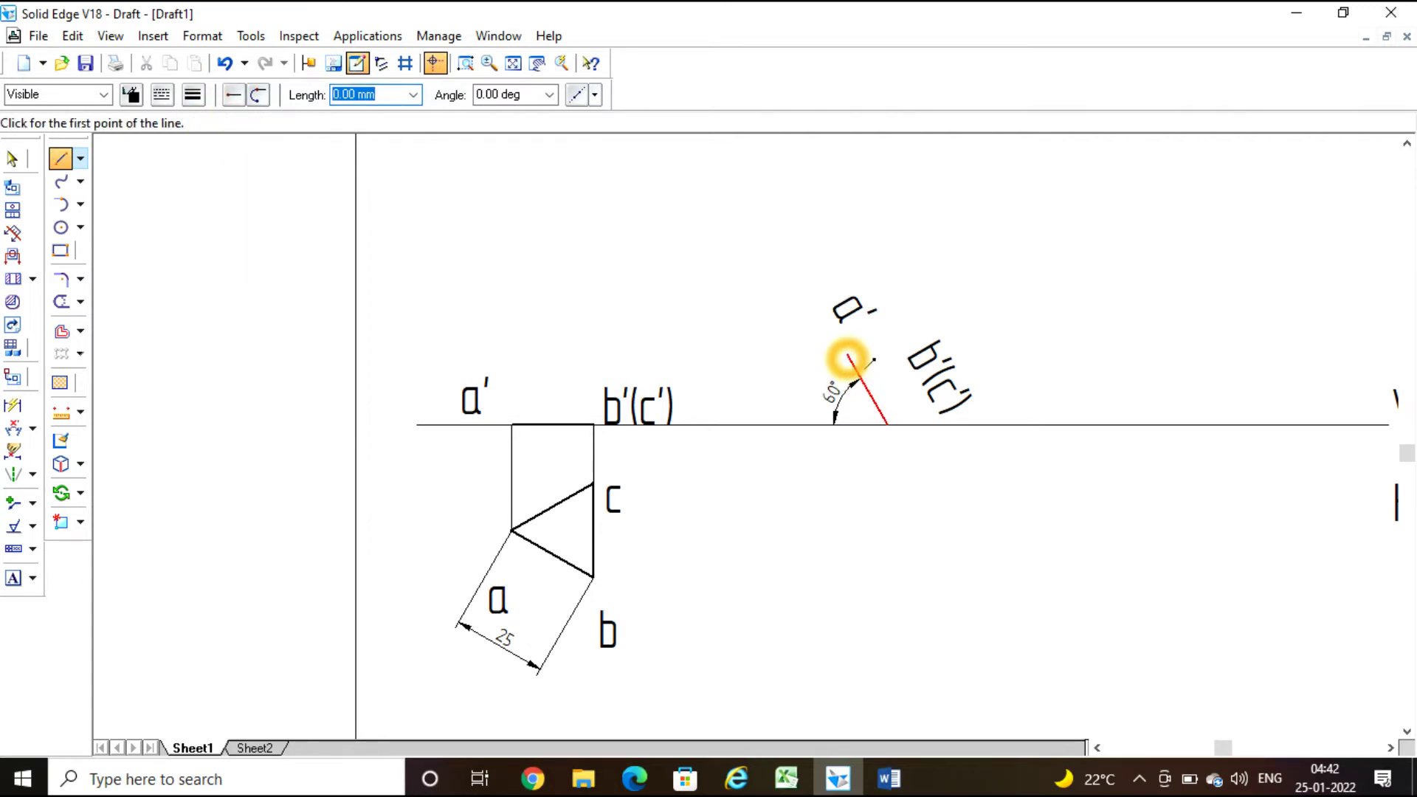
left_click(840, 543)
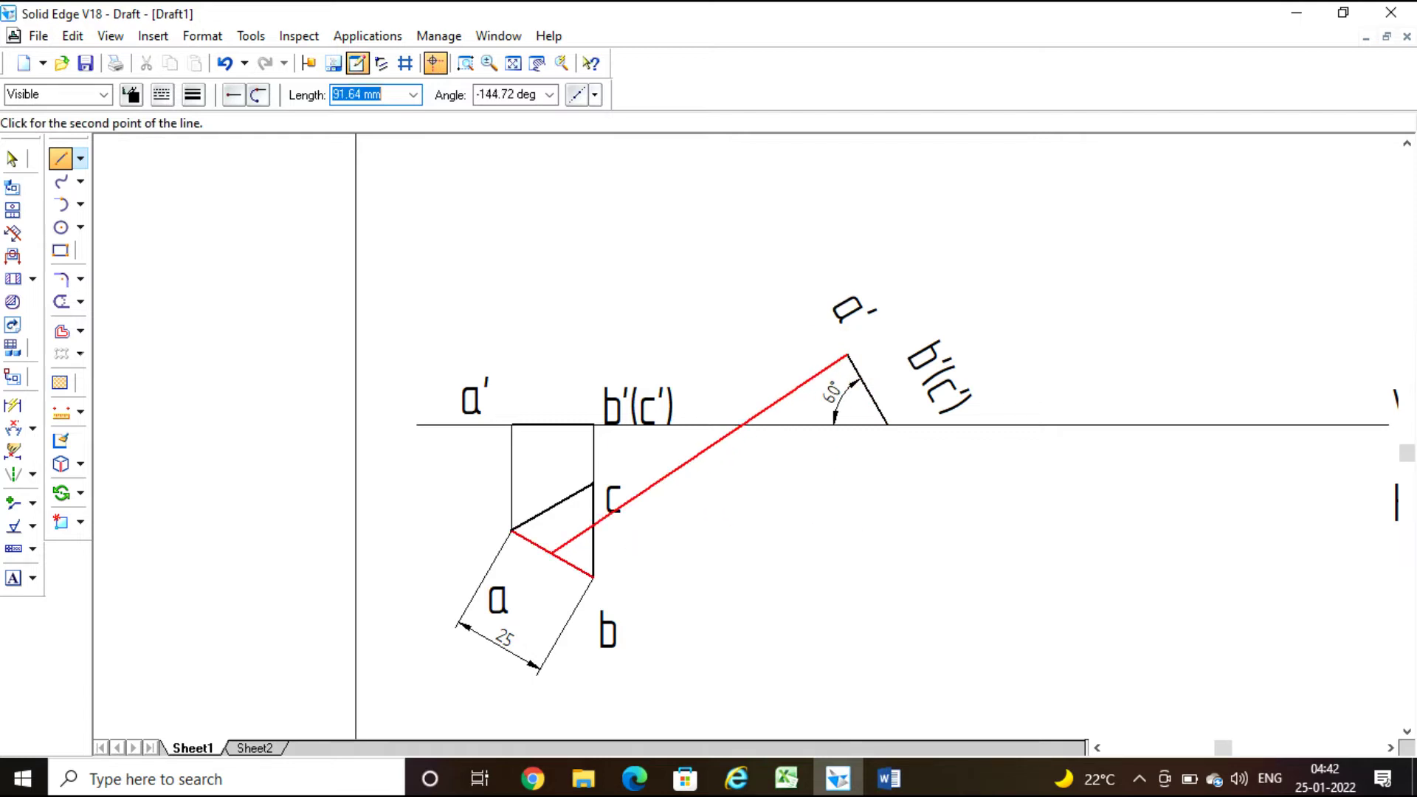
left_click(511, 530)
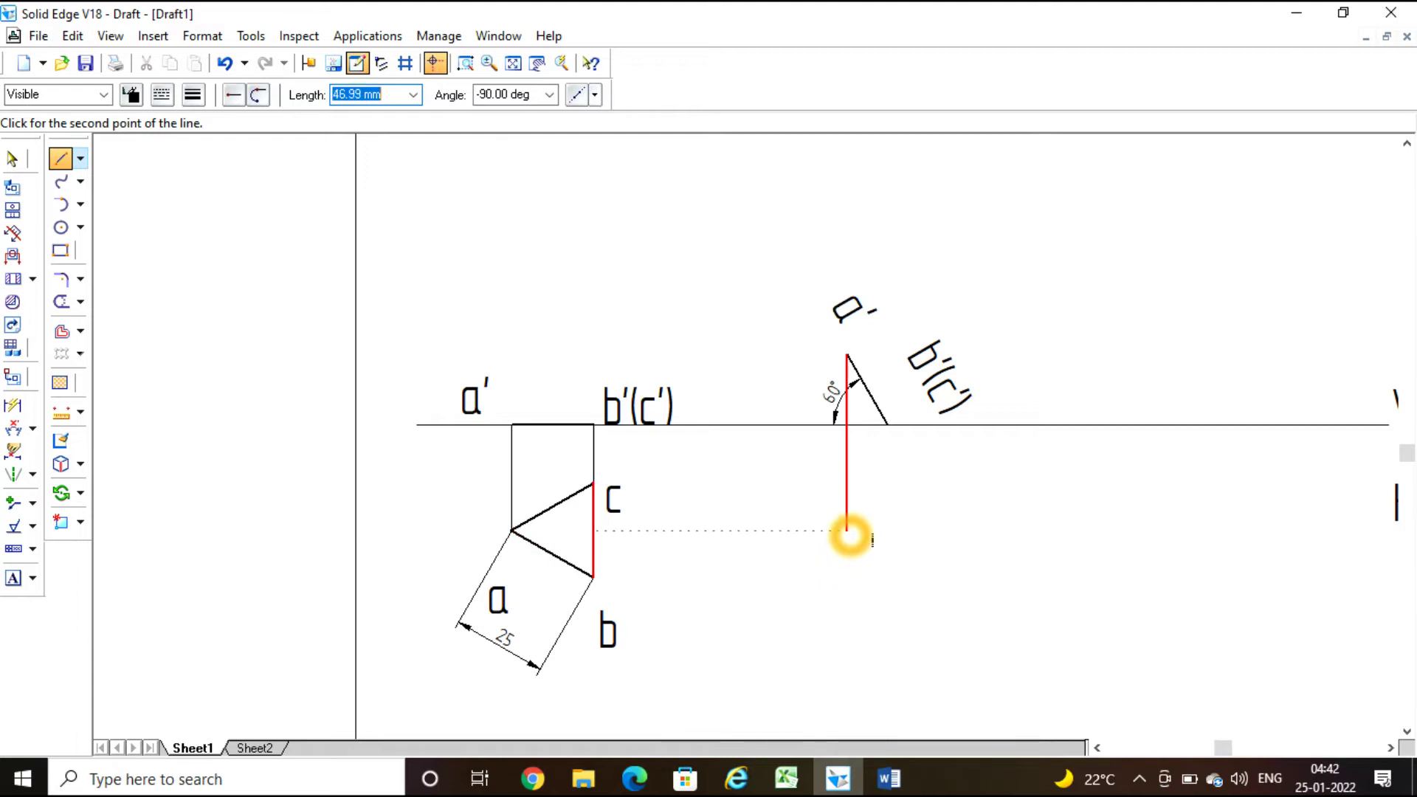
left_click(847, 530)
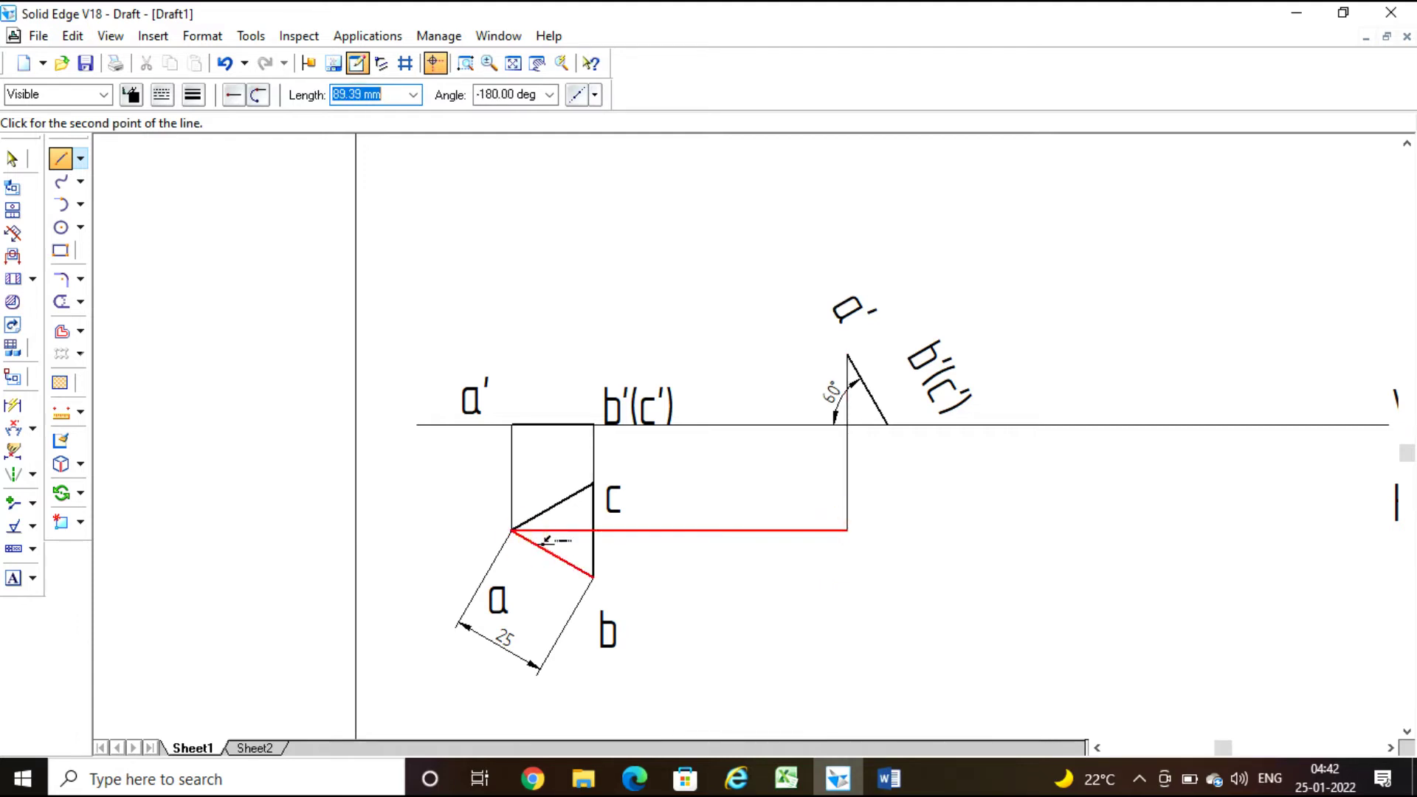
left_click(513, 529)
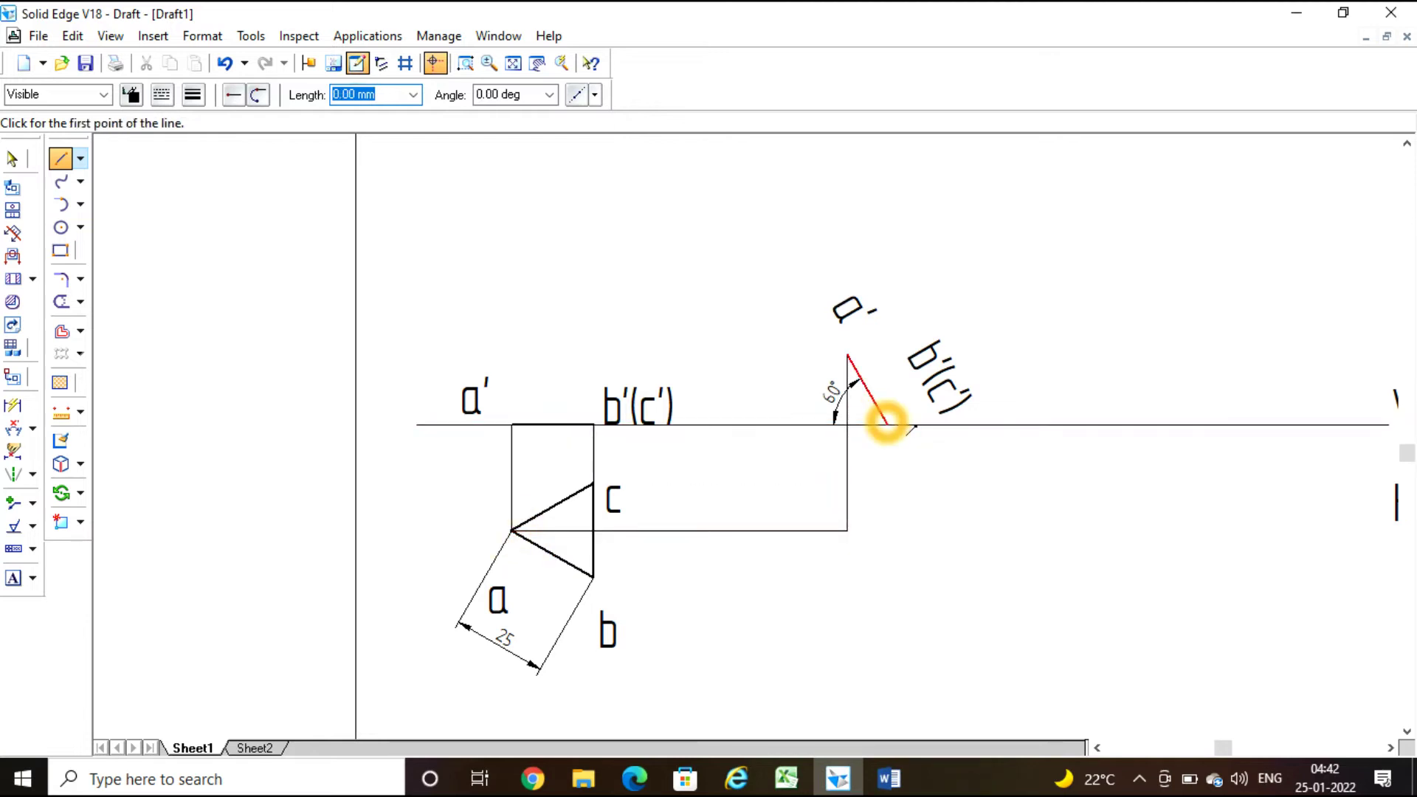
Step: Draw a vertical projector from the inclined view's b'(c') down to the level of b, and horizontal projectors joining it to corners b and c
left_click(886, 424)
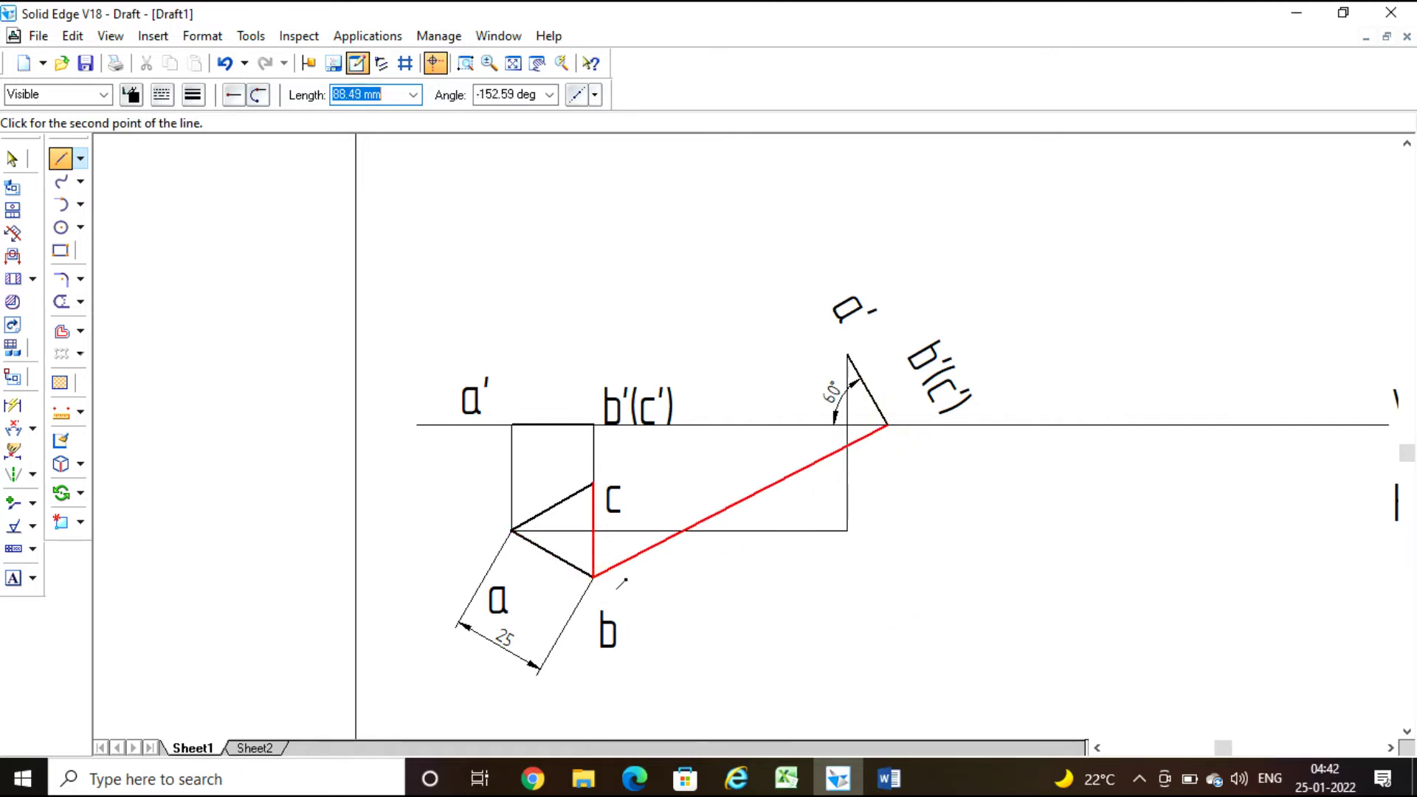
left_click(894, 588)
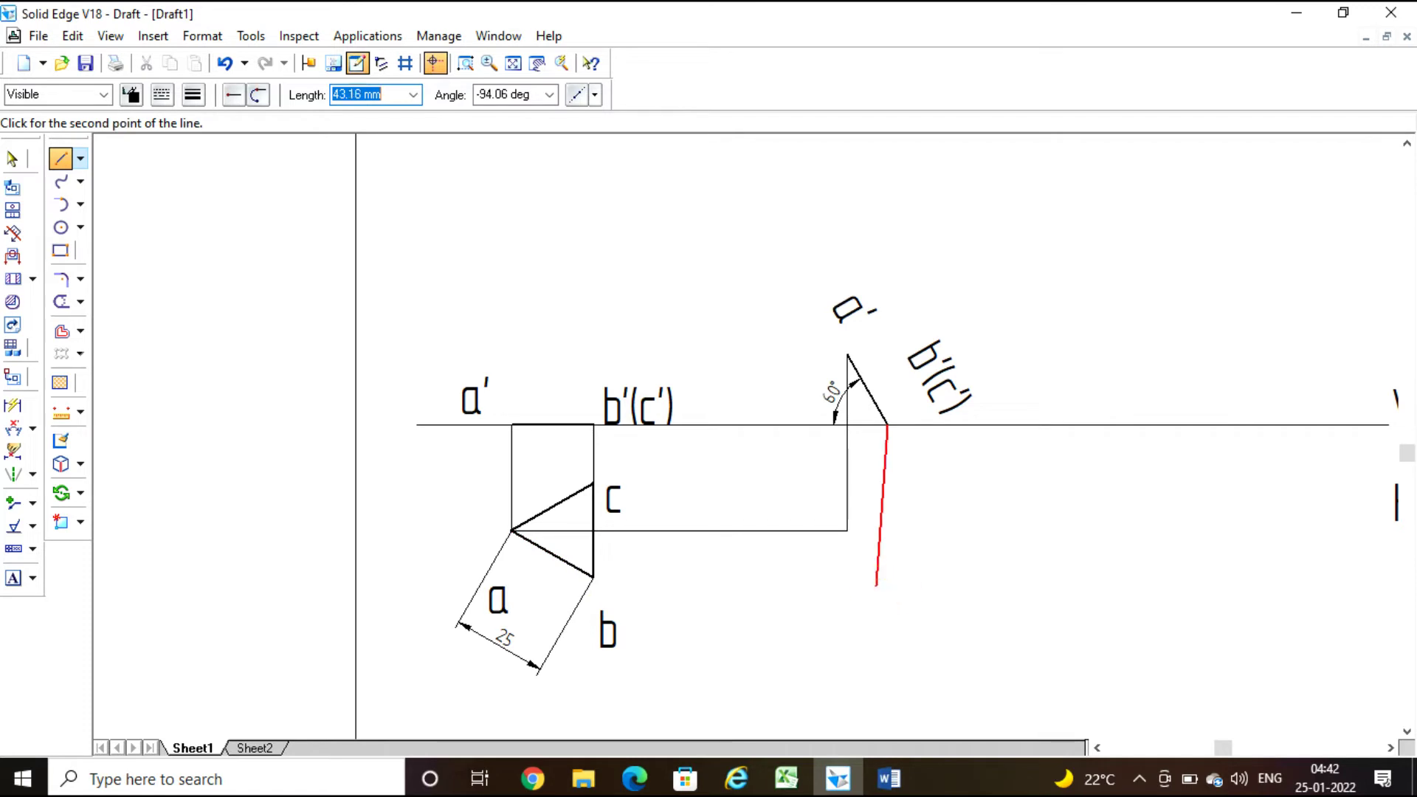
left_click(885, 582)
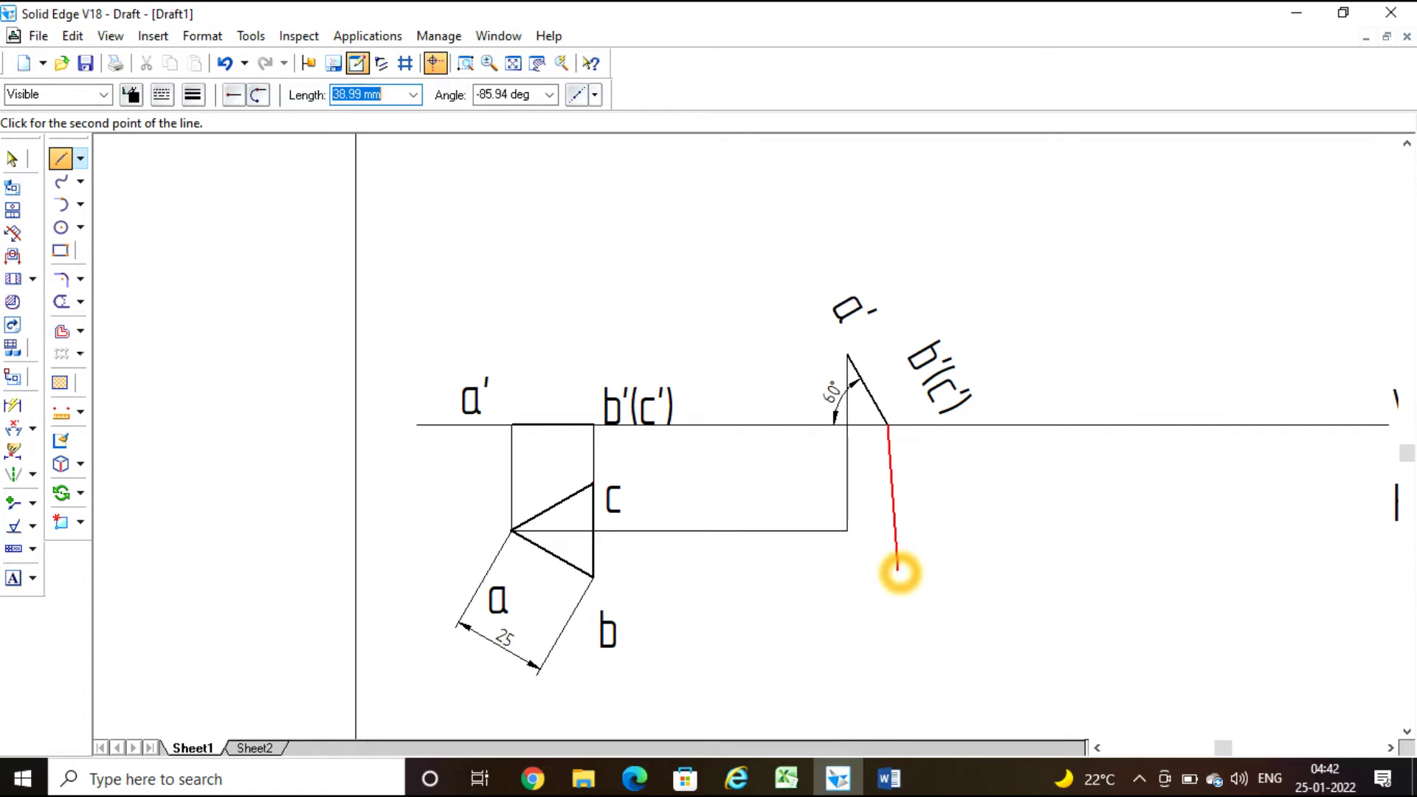
left_click(886, 577)
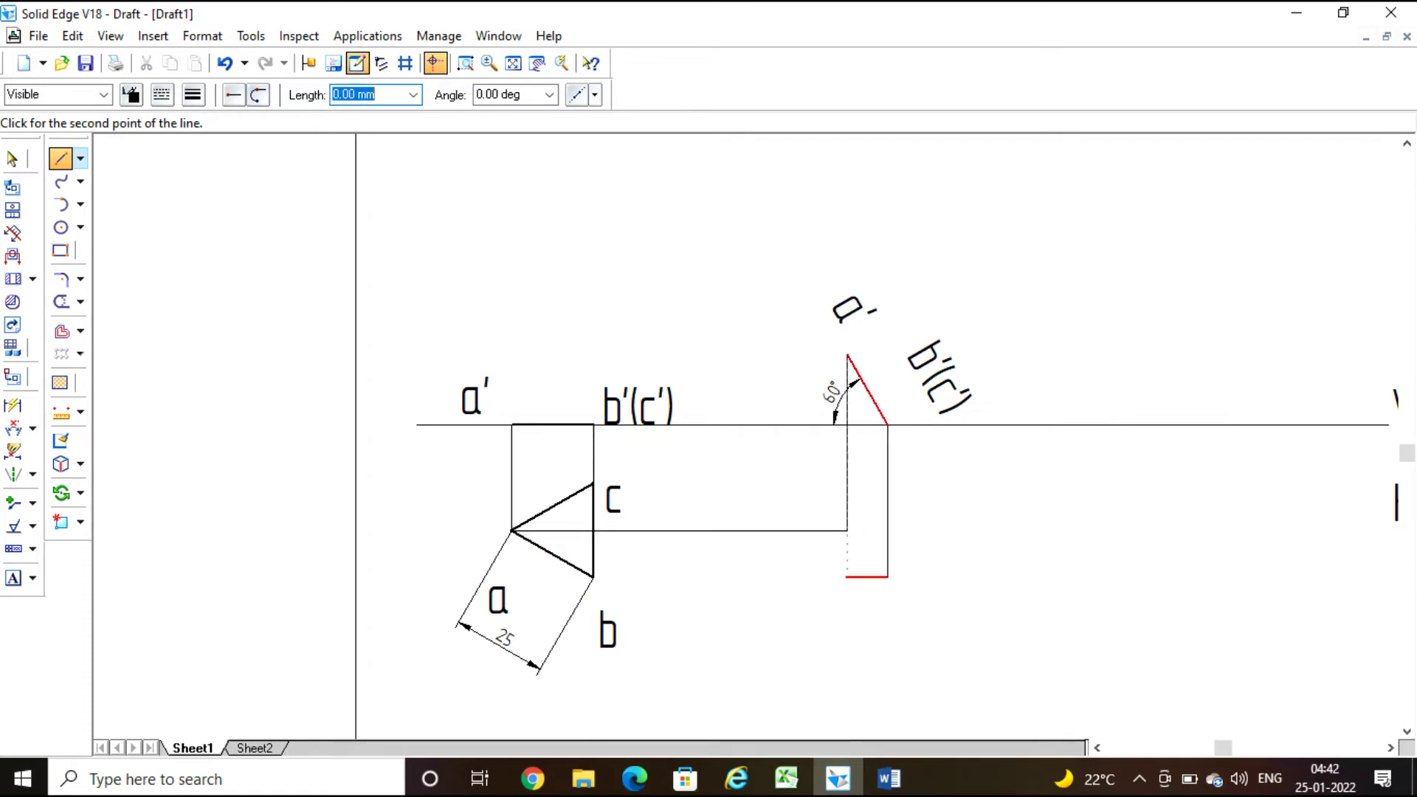
left_click(594, 577)
right_click(595, 577)
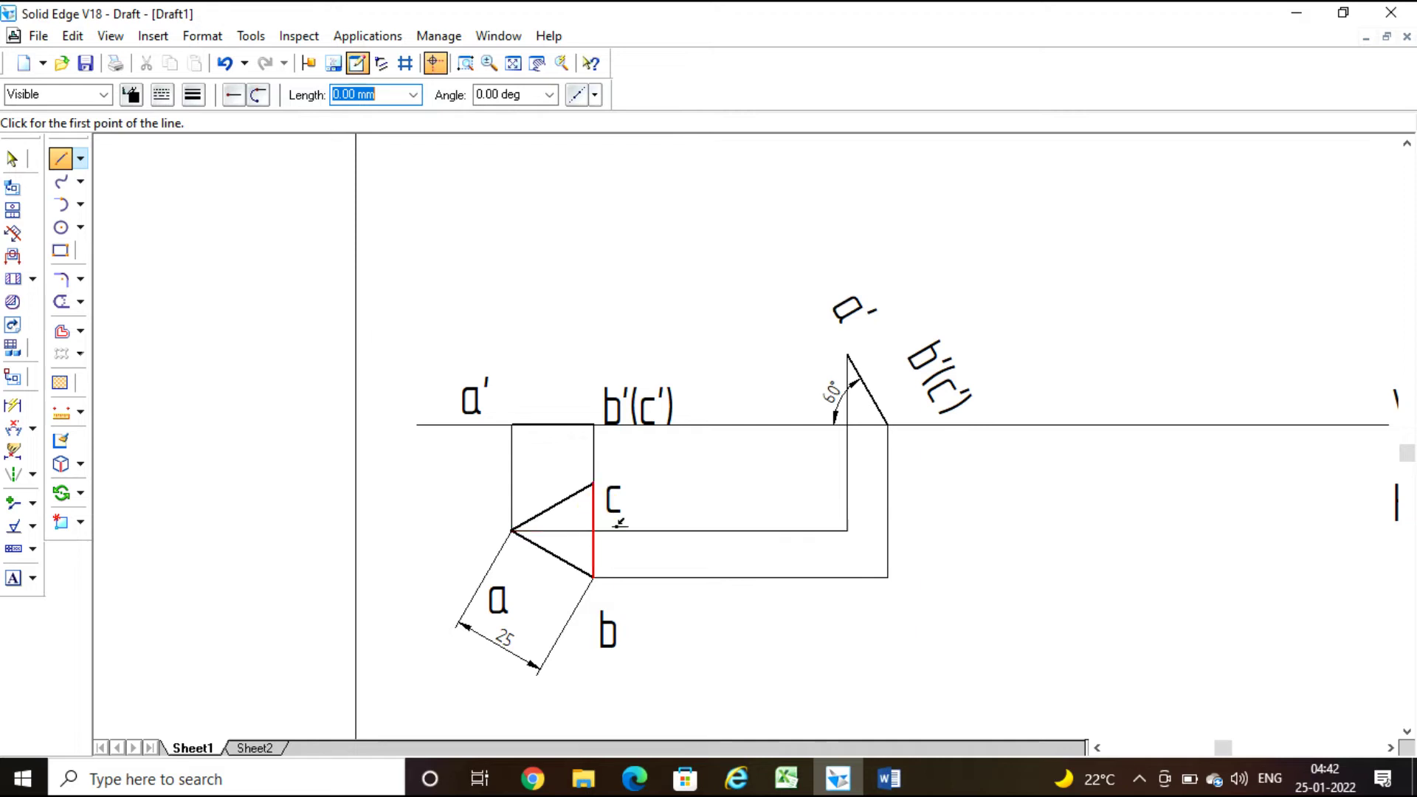
left_click(593, 485)
left_click(886, 489)
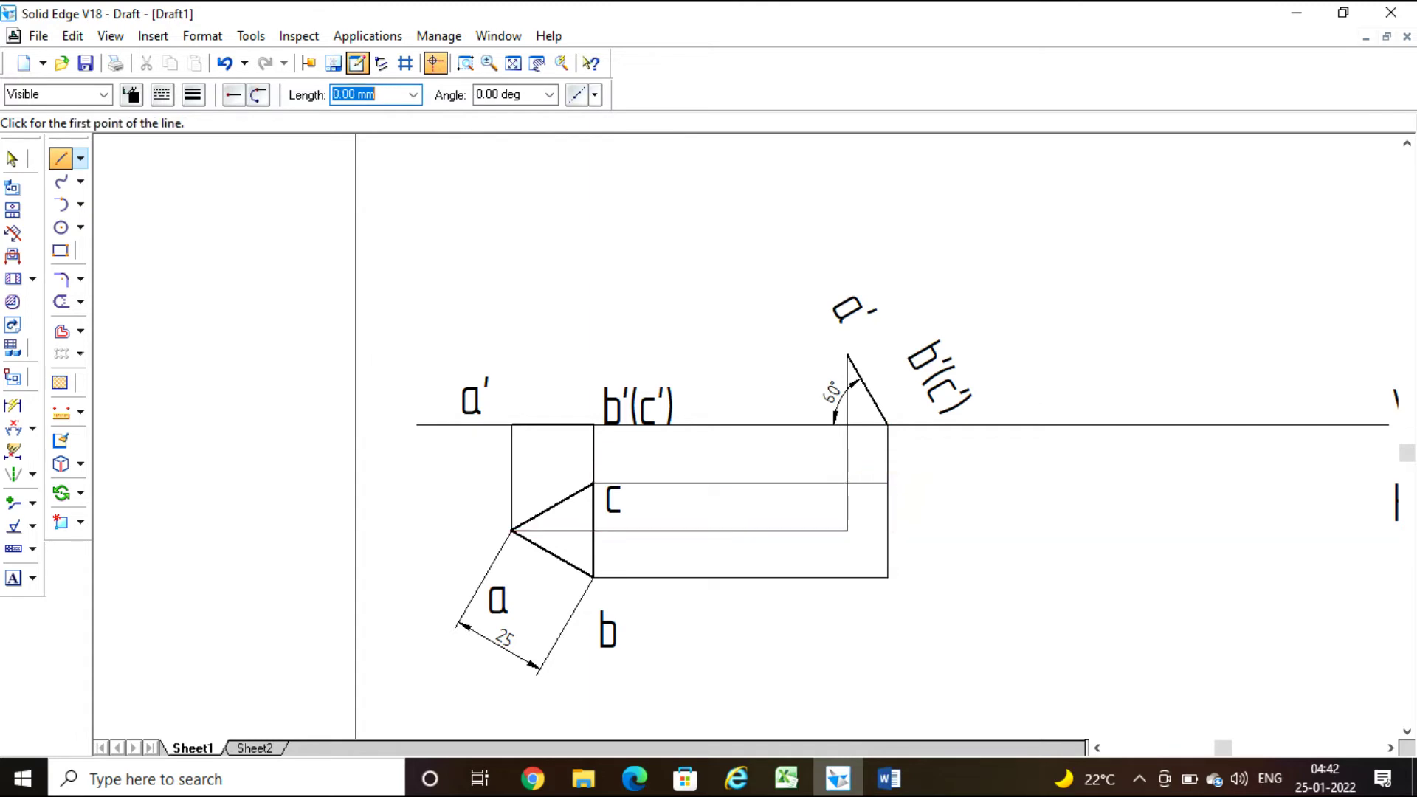
Step: Label the projected top-view corners below the inclined front view as a, b and c
left_click(13, 577)
left_click(800, 547)
type("a")
left_click(882, 605)
left_click(888, 603)
type("b")
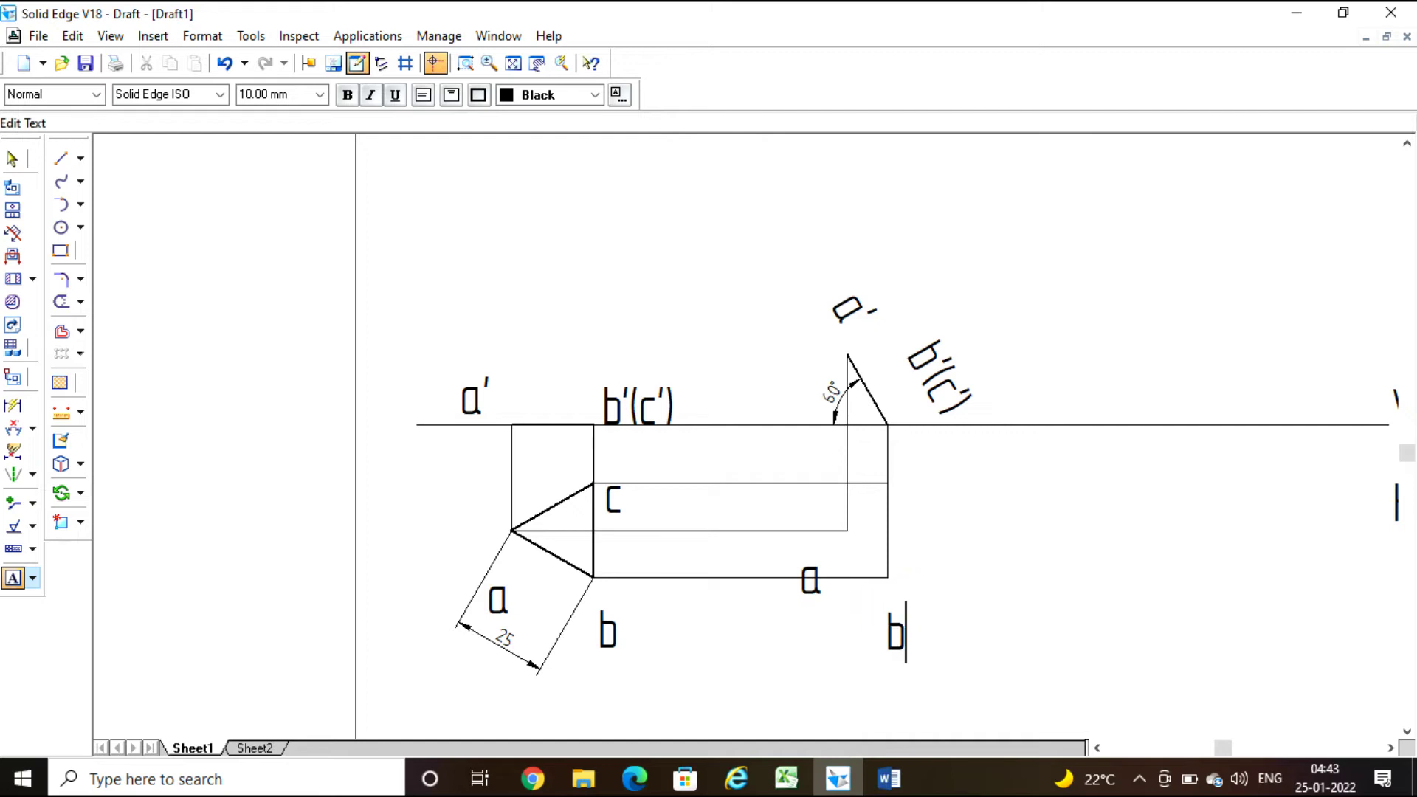
left_click(915, 461)
type("c")
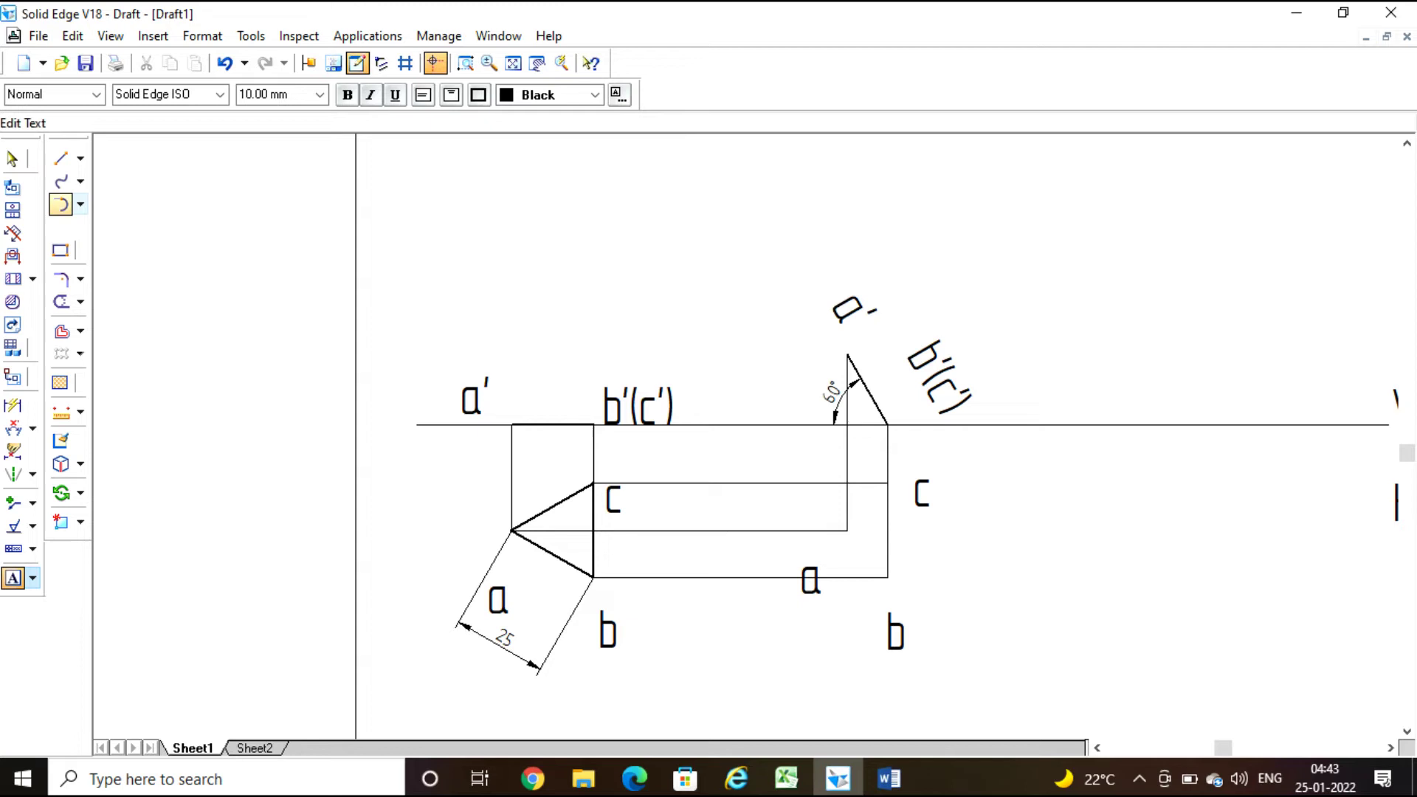
Step: With a thicker line width, draw the second top view as a closed triangle joining projected corners a, b and c
left_click(61, 158)
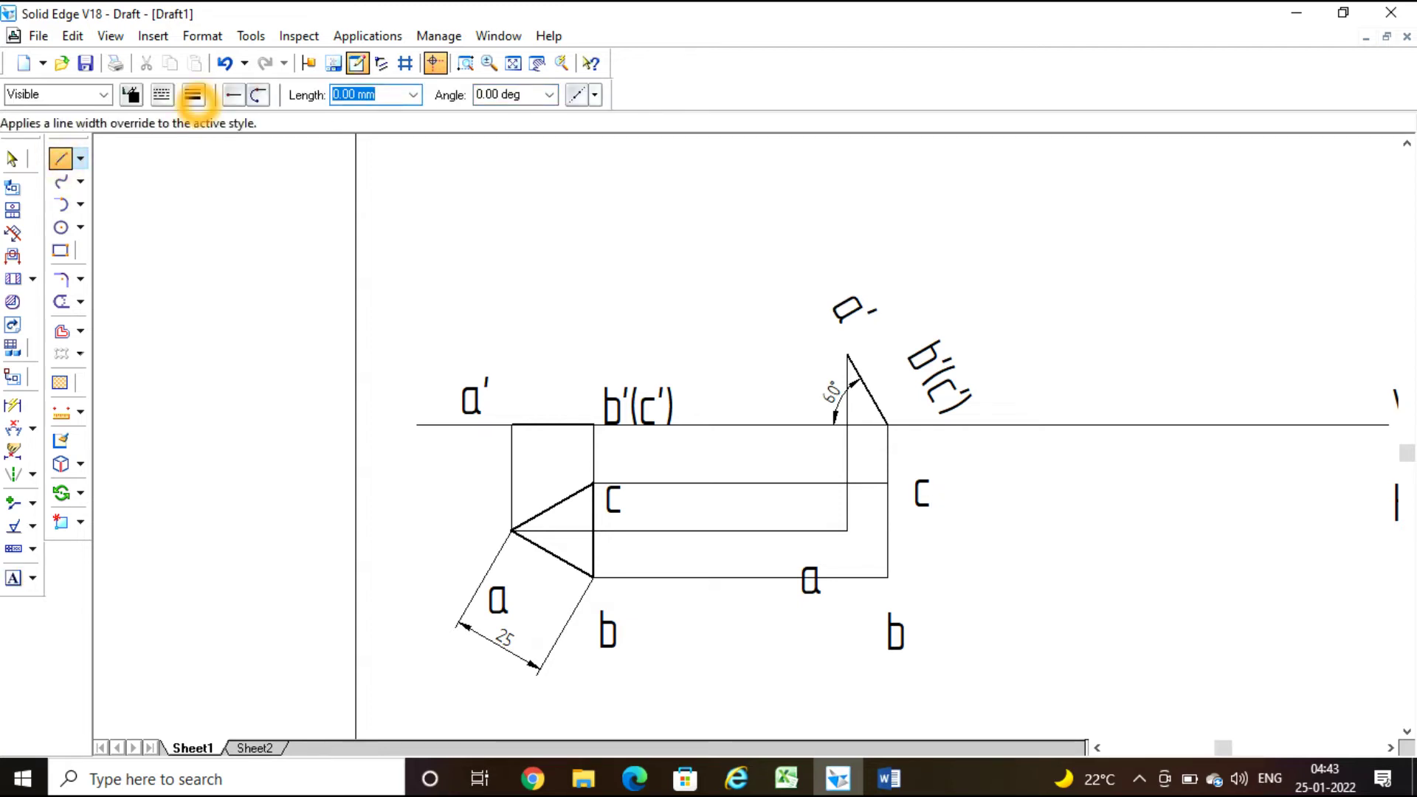
left_click(193, 94)
left_click(225, 174)
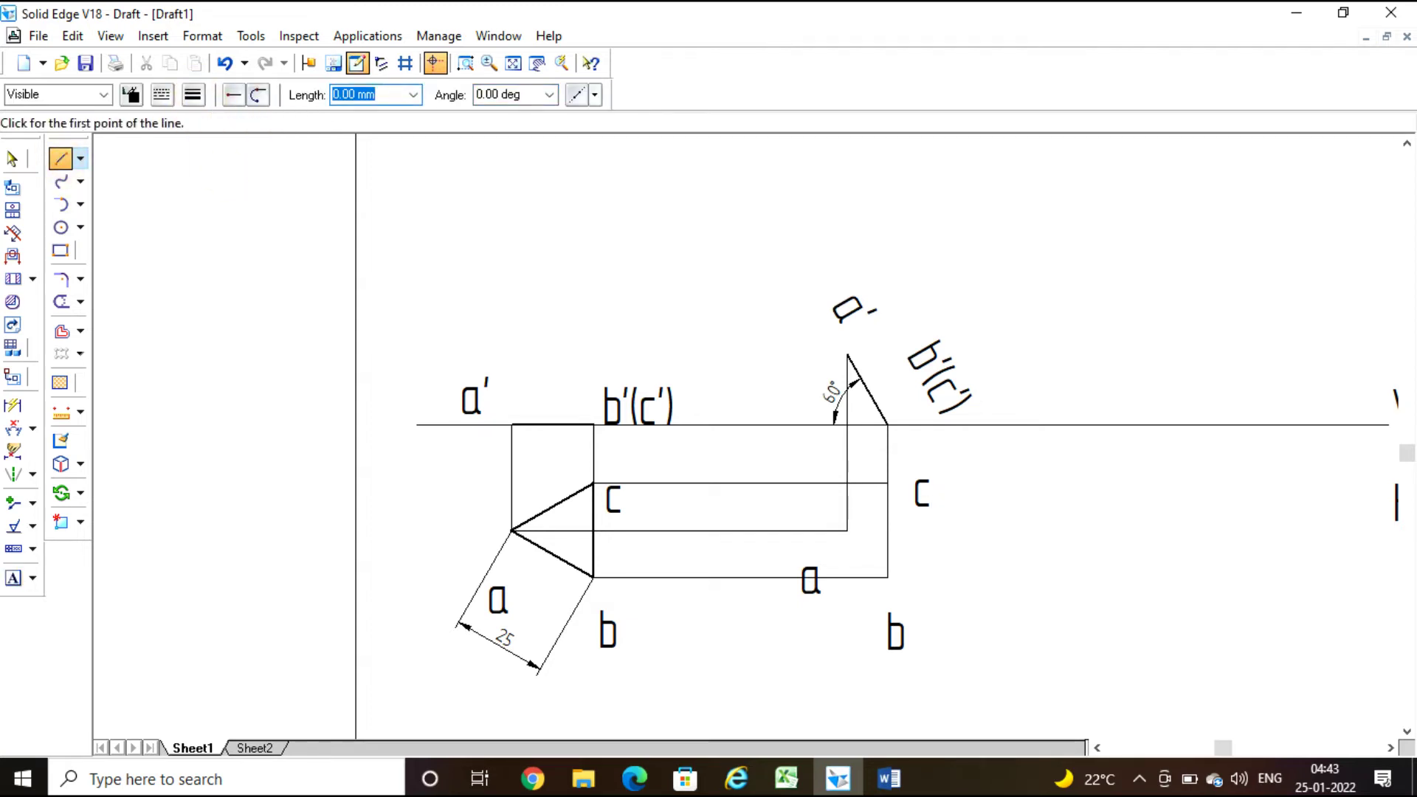
left_click(847, 531)
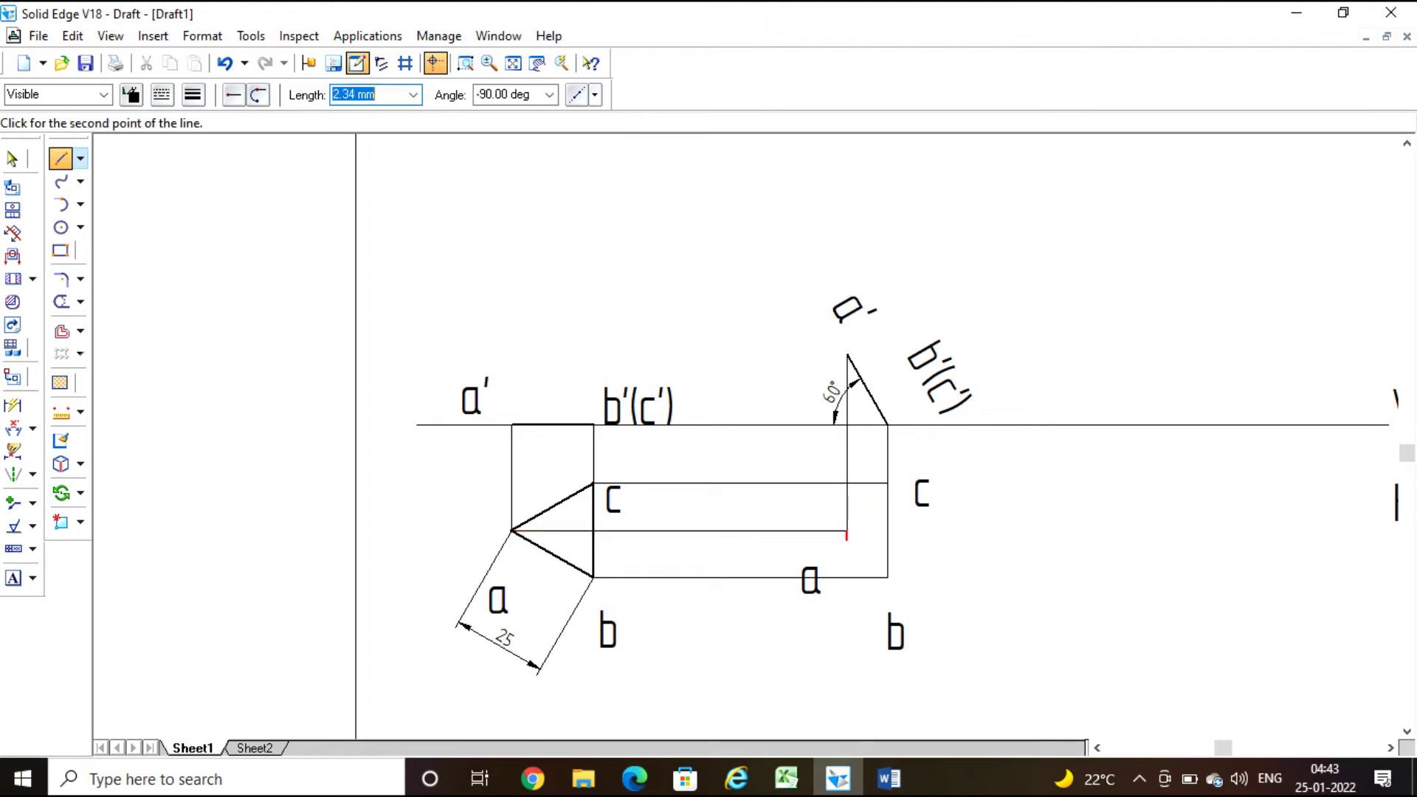
left_click(848, 544)
left_click(887, 577)
left_click(887, 484)
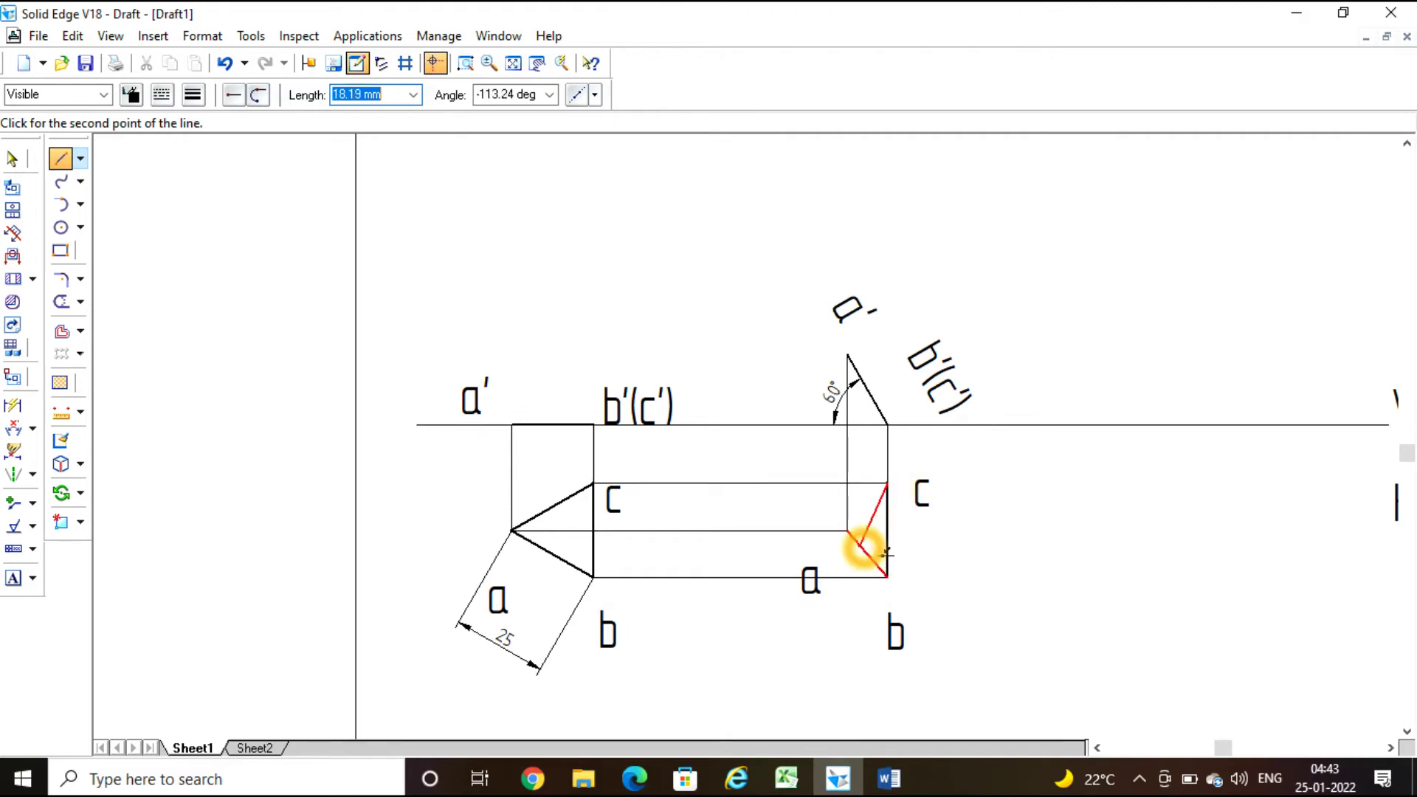
left_click(847, 532)
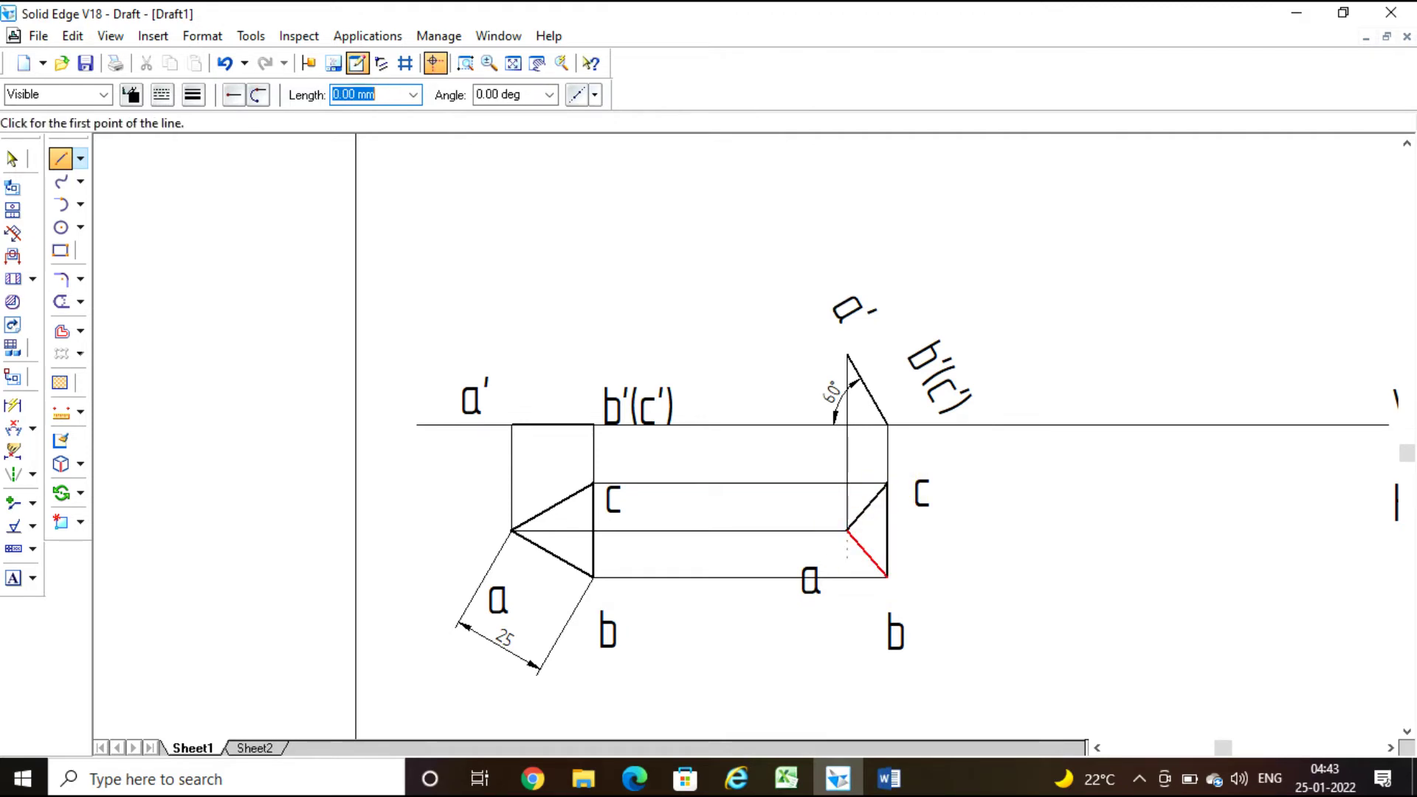
left_click(828, 619)
Step: Read problem 1's inclination requirements in the Word document, including the resting edge's angle to VP, and return to the Solid Edge drawing
left_click(889, 779)
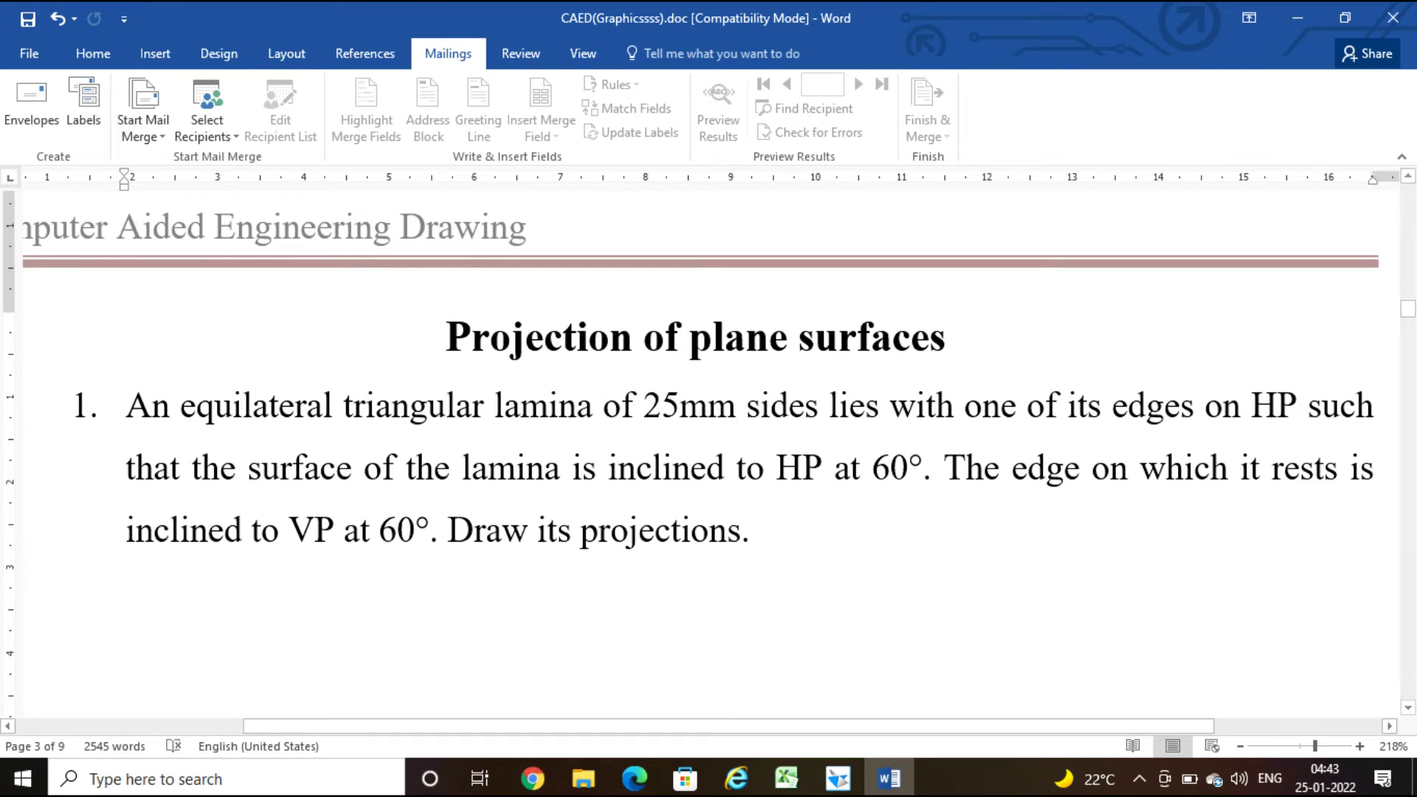
key("alt+Tab")
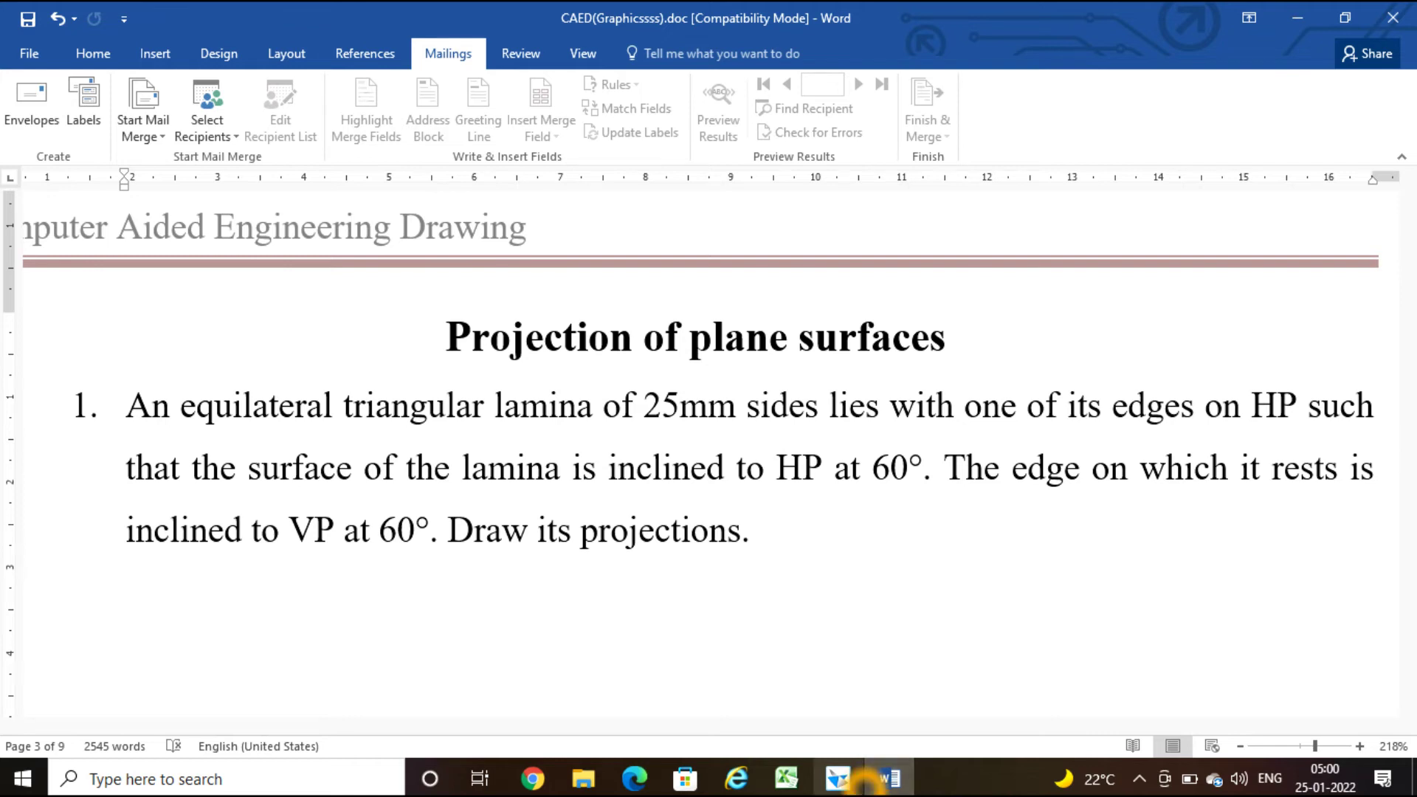
left_click(446, 695)
left_click(1176, 597)
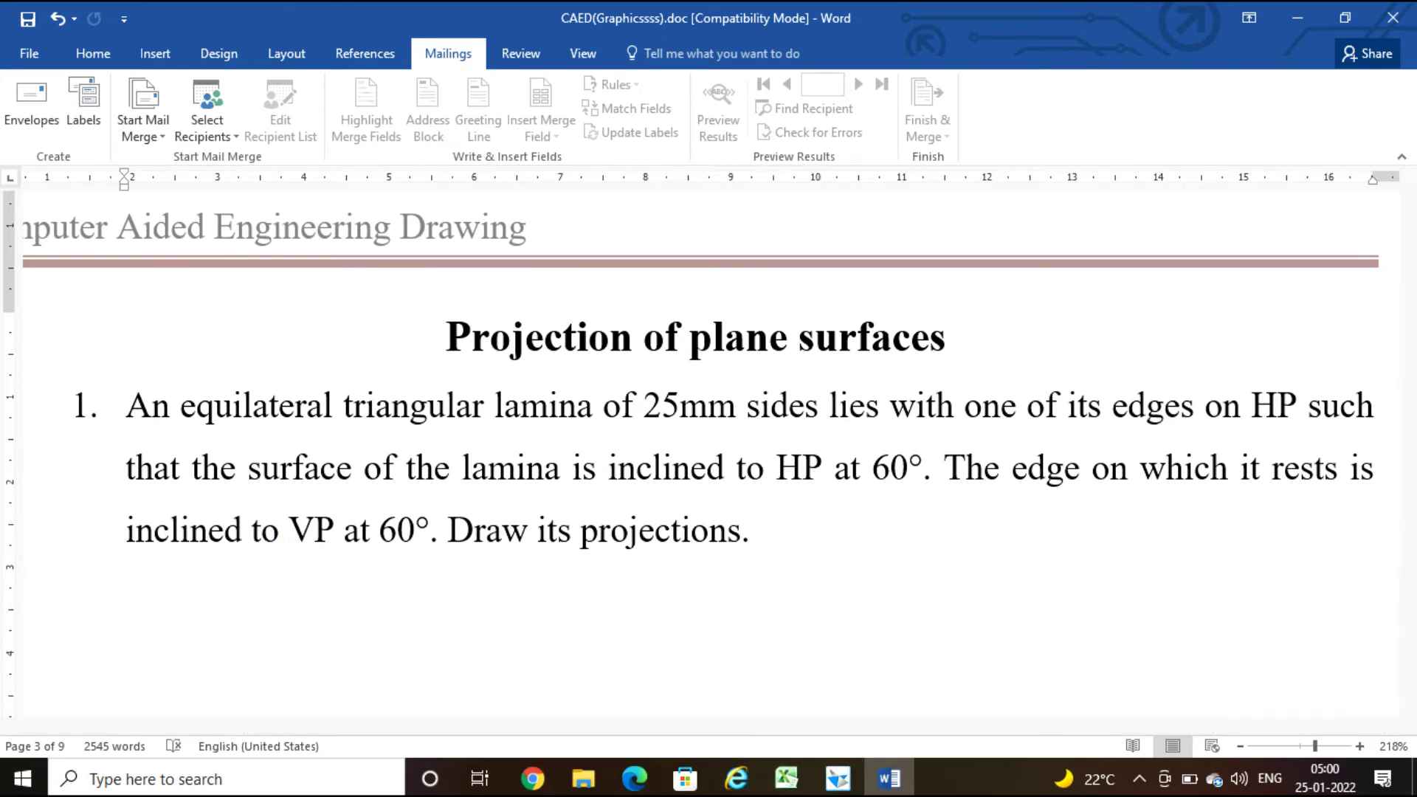
left_click(839, 777)
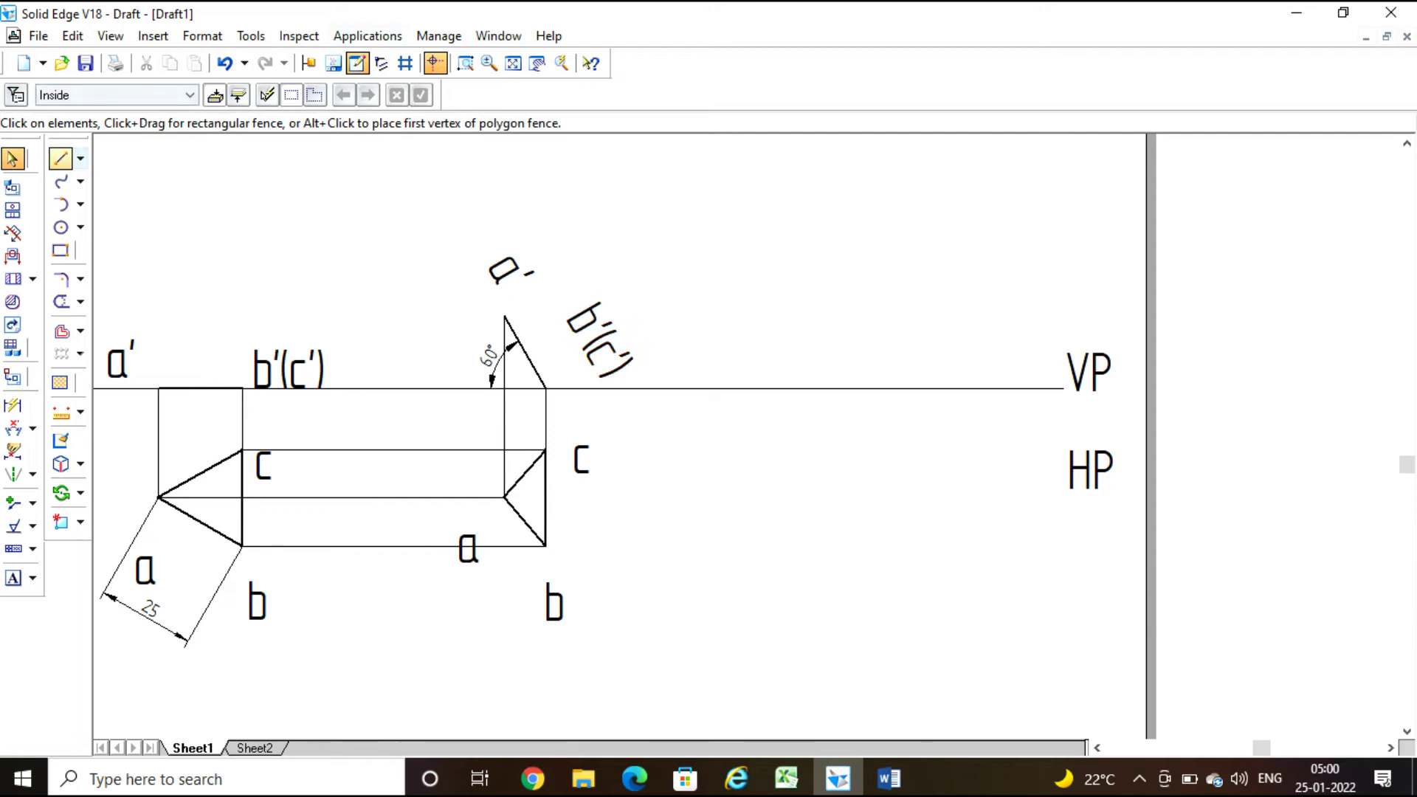
Step: Draw a long line sloping down to the right at about 48° from the reference line, starting right of the second views
left_click(60, 158)
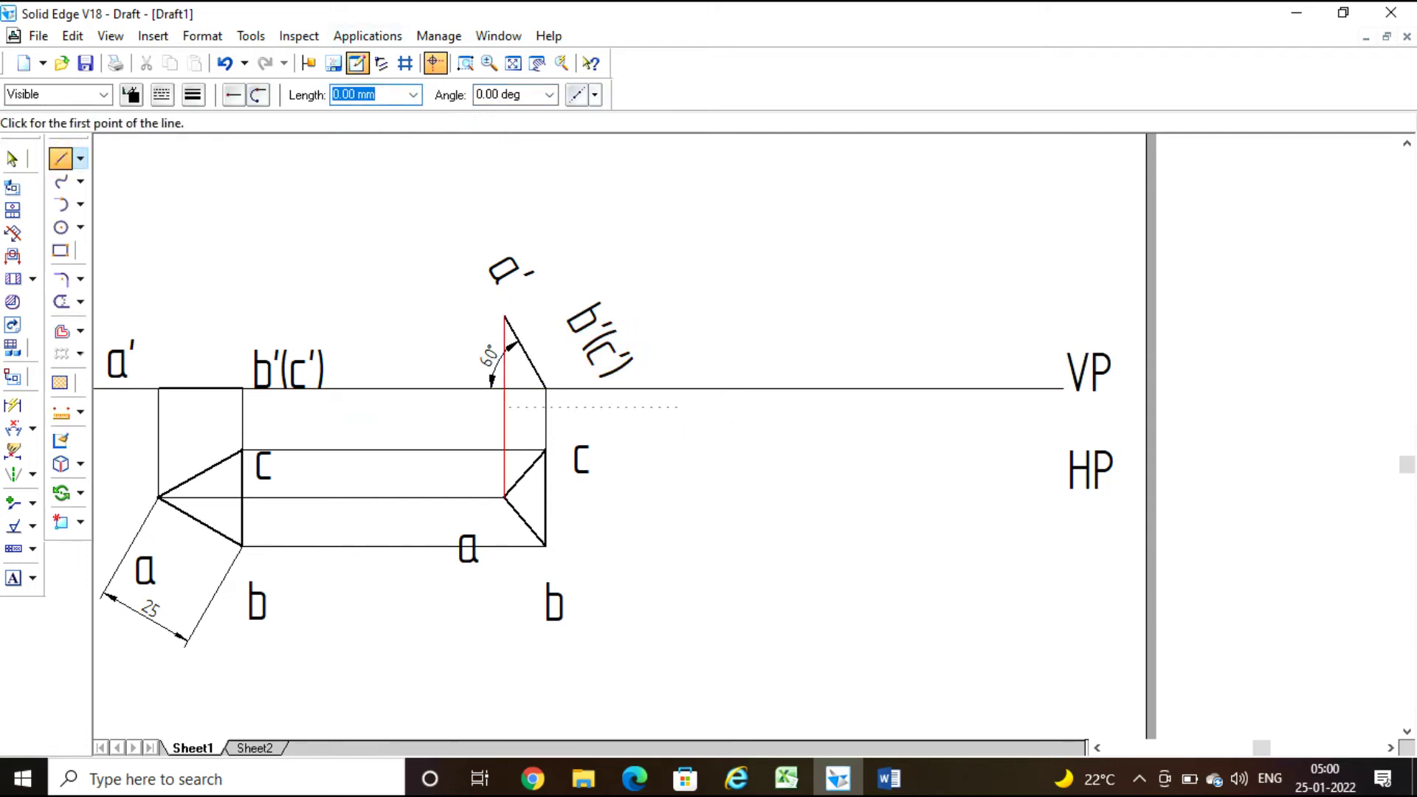
left_click(662, 389)
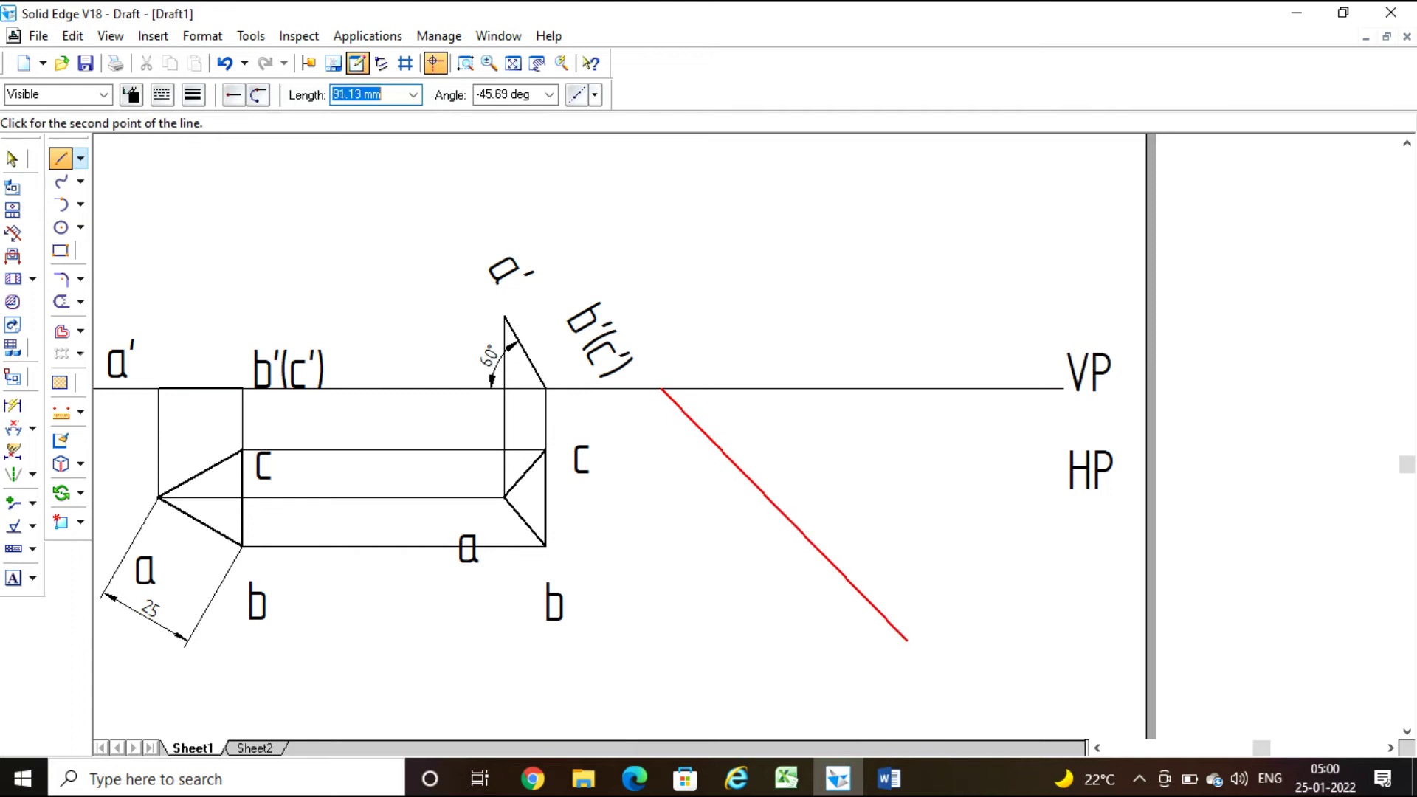
left_click(963, 724)
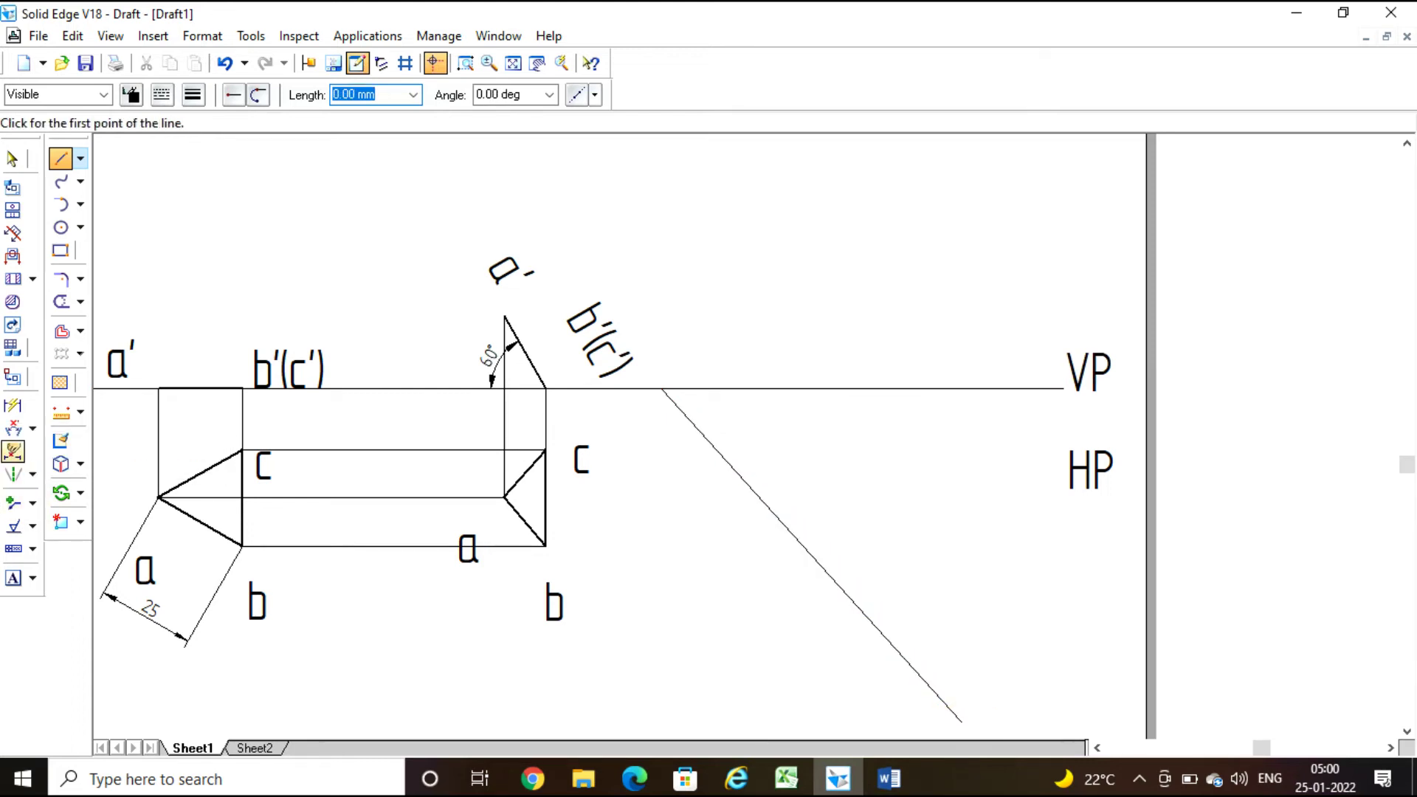
Step: Dimension the angle between the reference line and the sloping line on its right side, and set it to 60°
left_click(13, 429)
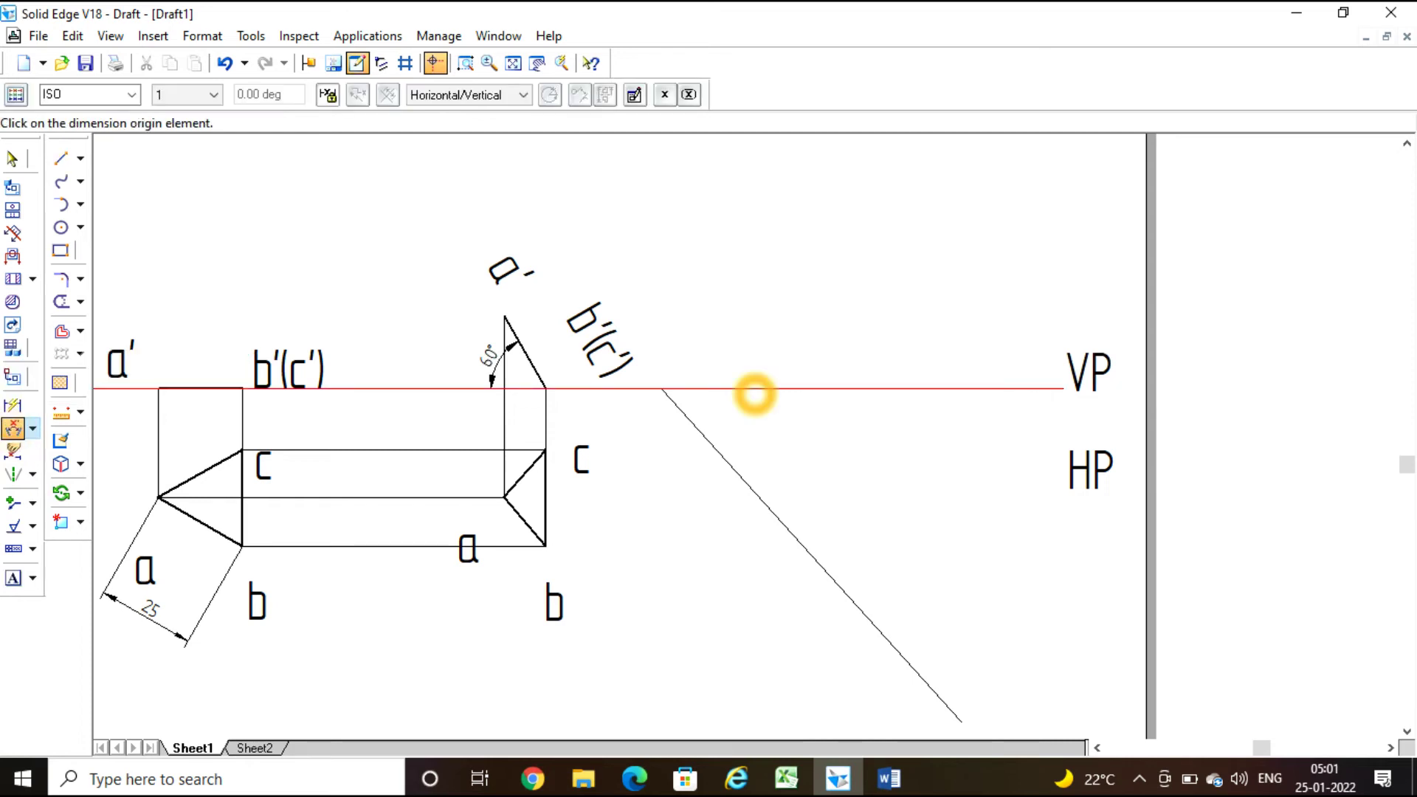
left_click(755, 391)
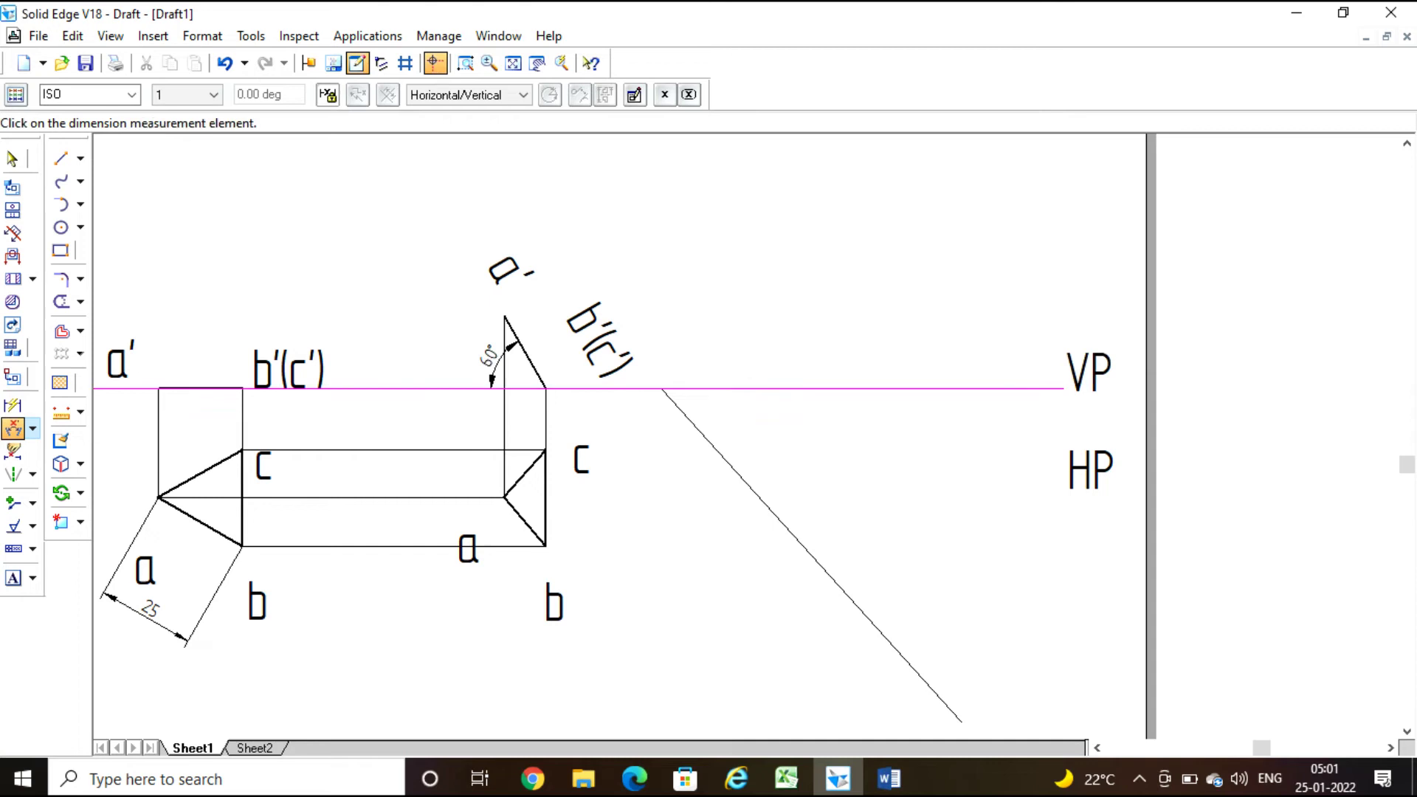
left_click(709, 436)
left_click(749, 445)
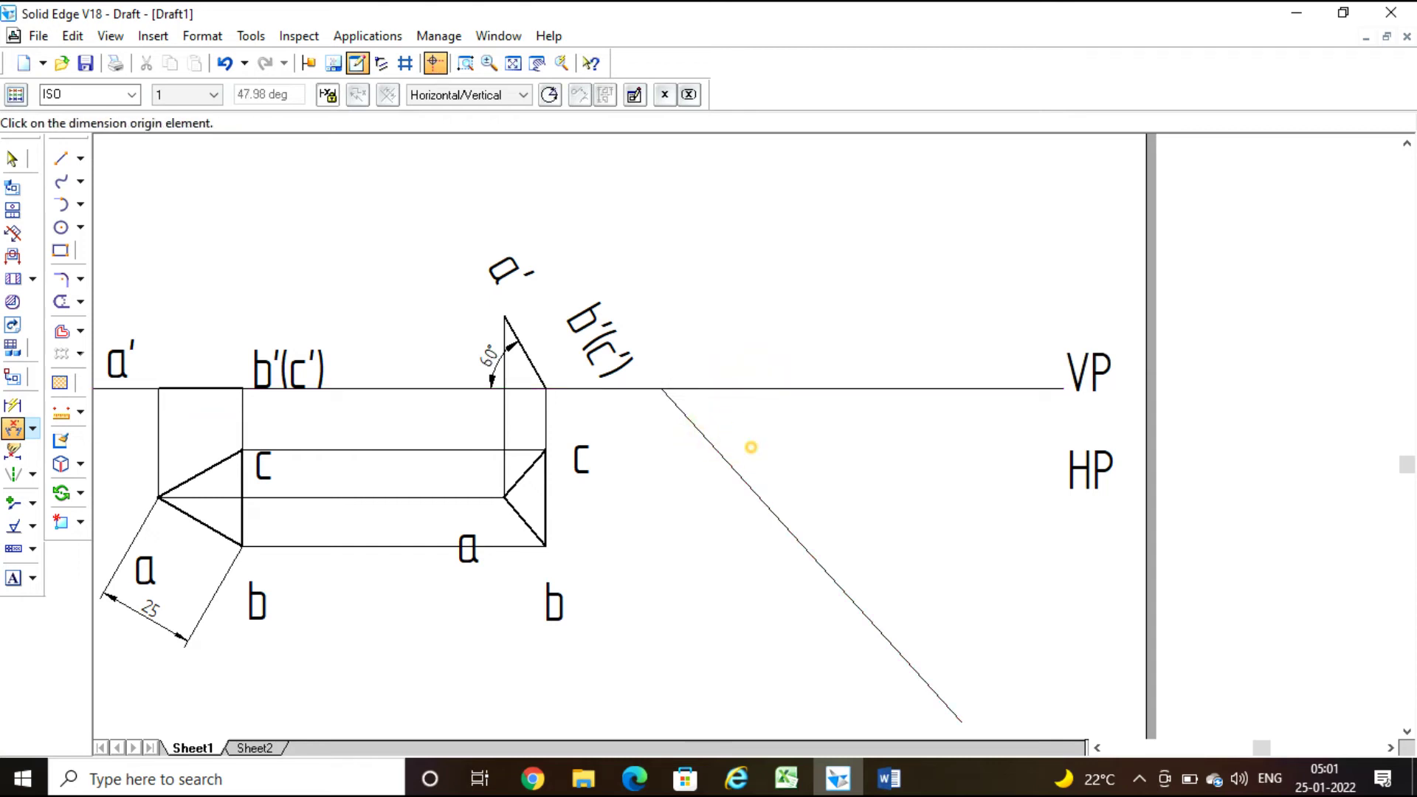
type("60")
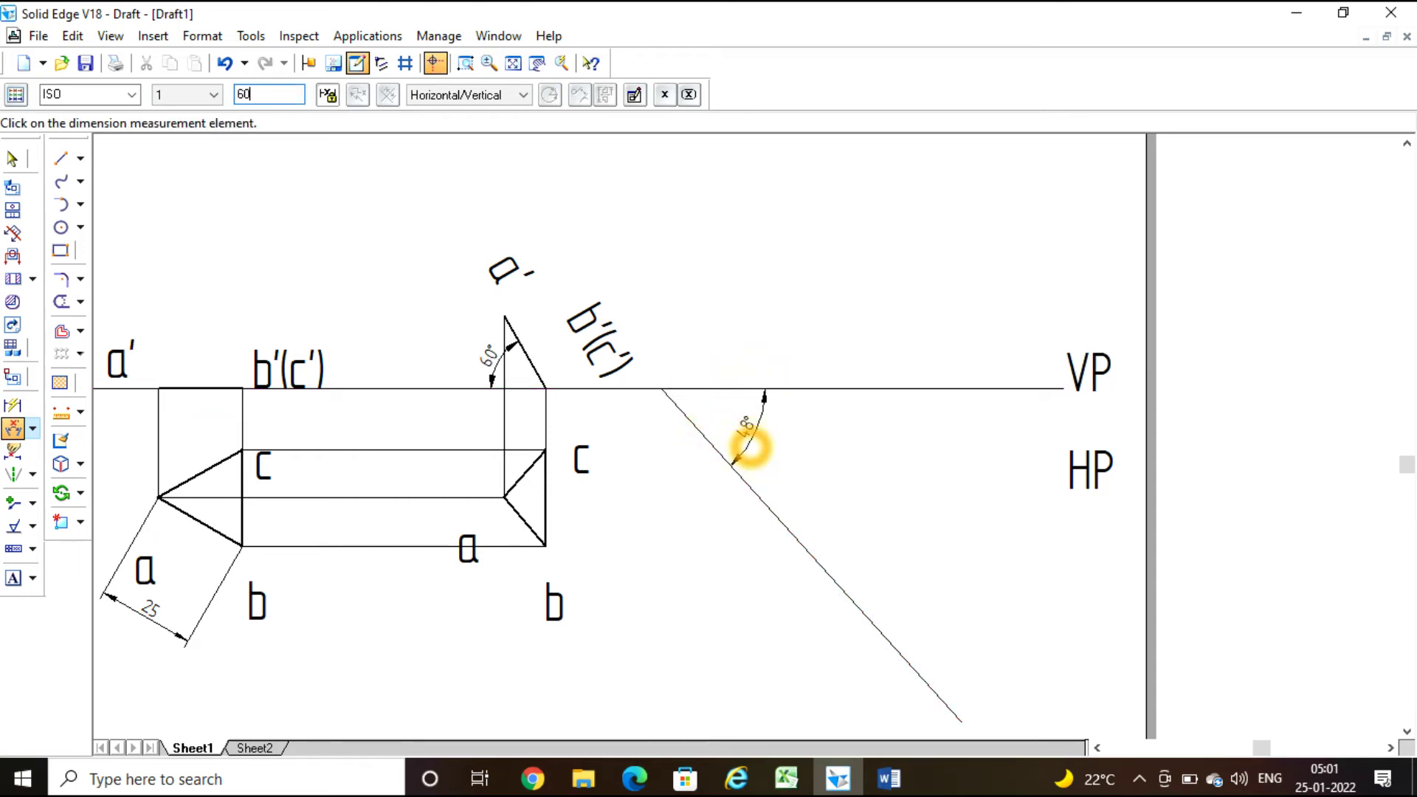
key("Return")
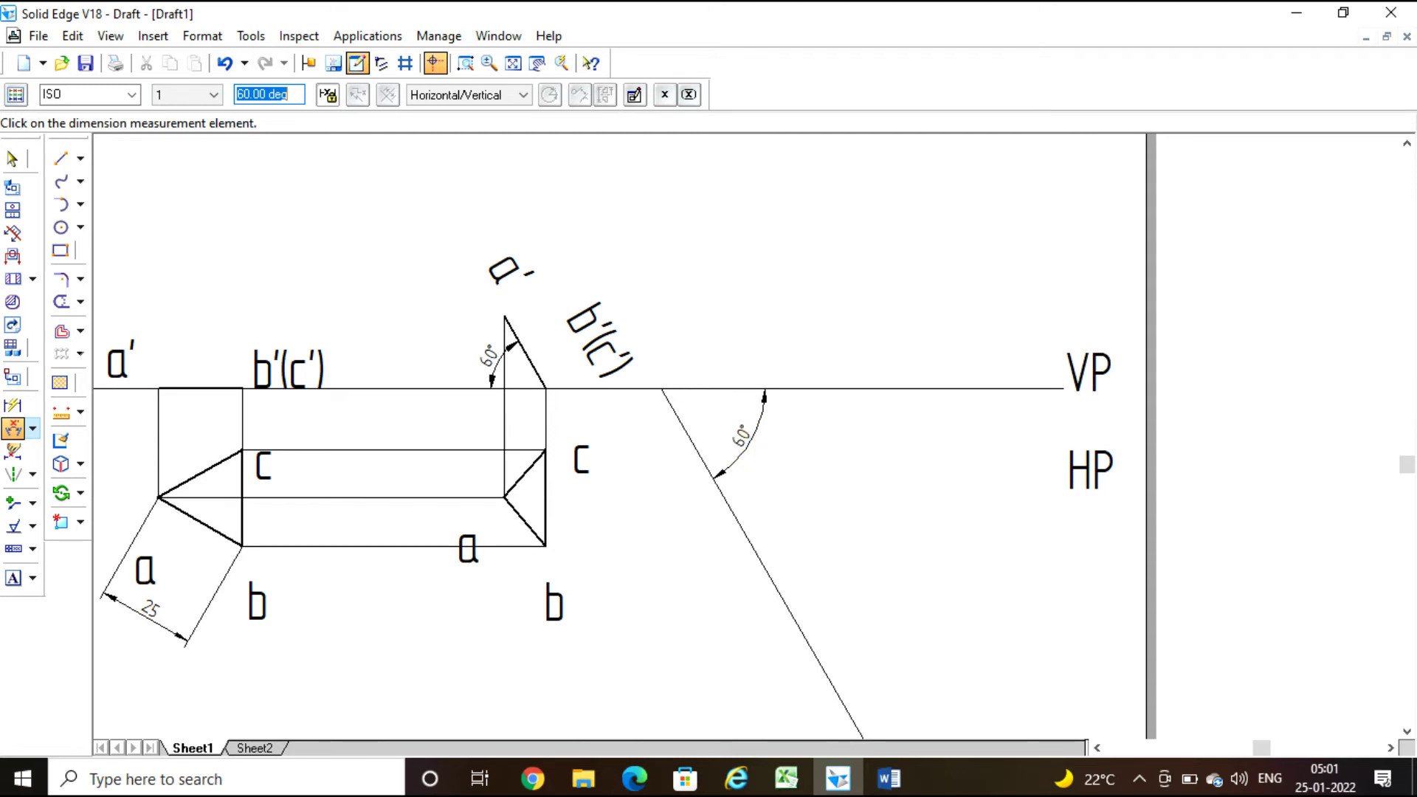
left_click(378, 449)
key("Escape")
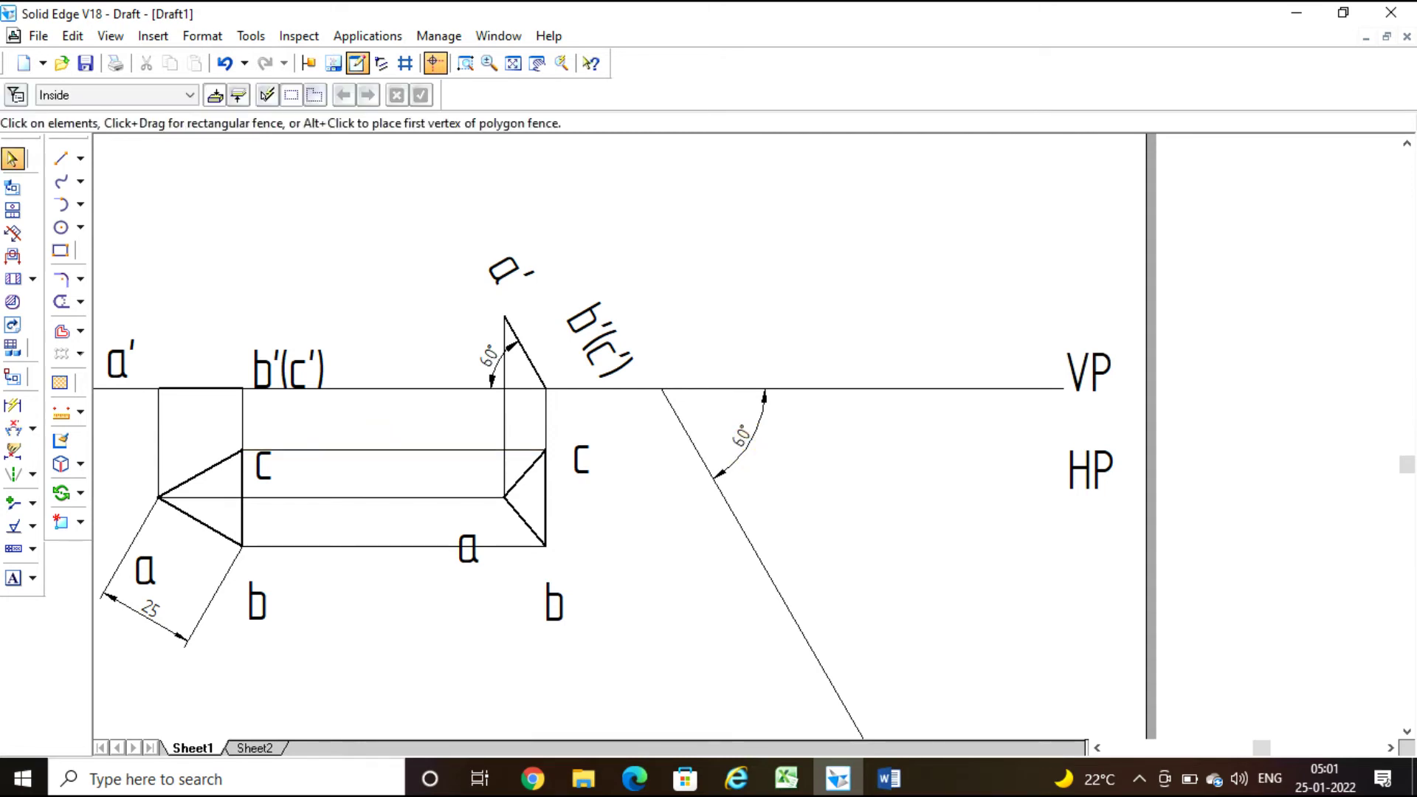
Step: Copy the second top view with its a, b and c labels, placing the copy's corner c on the 60° line
left_click(405, 414)
left_click_drag(405, 415, 625, 660)
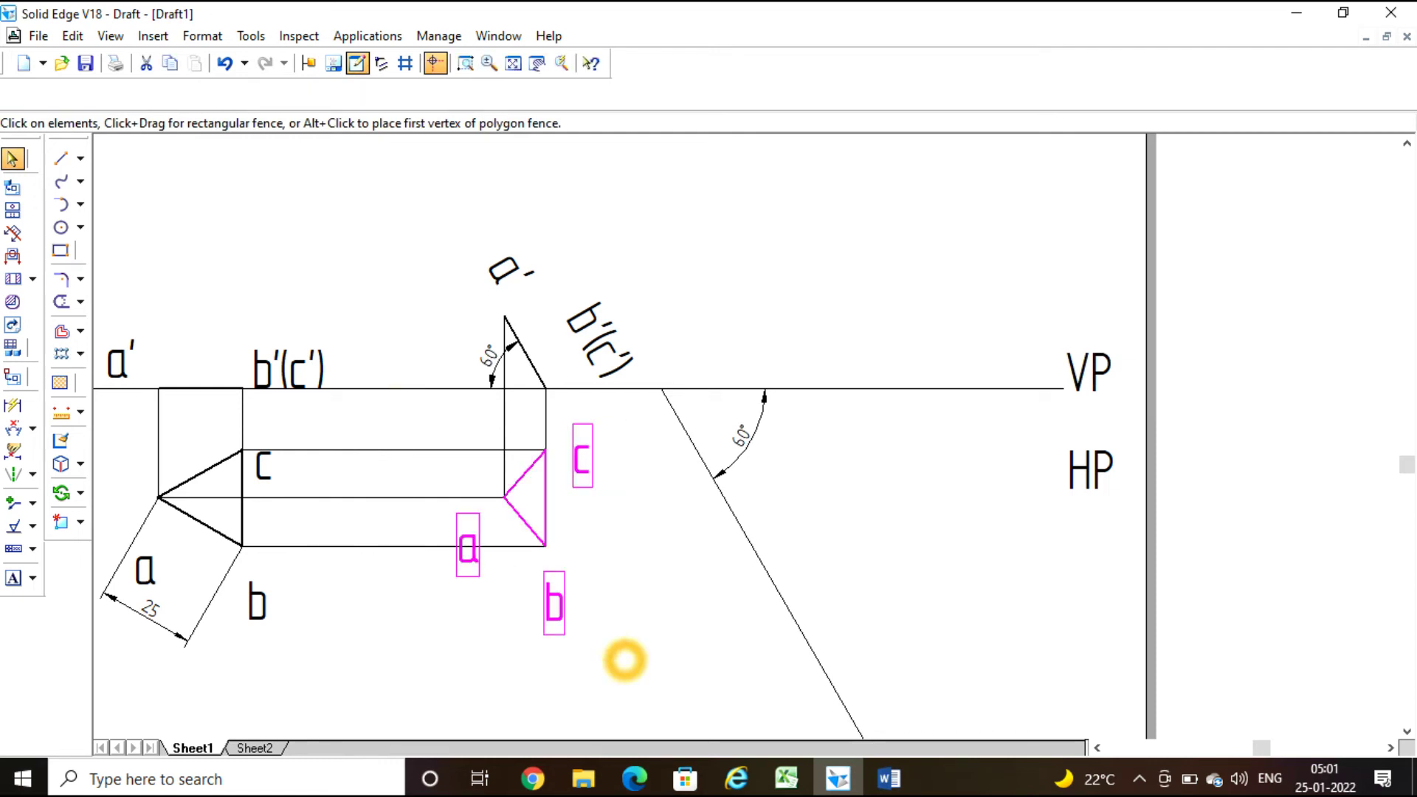
left_click(80, 493)
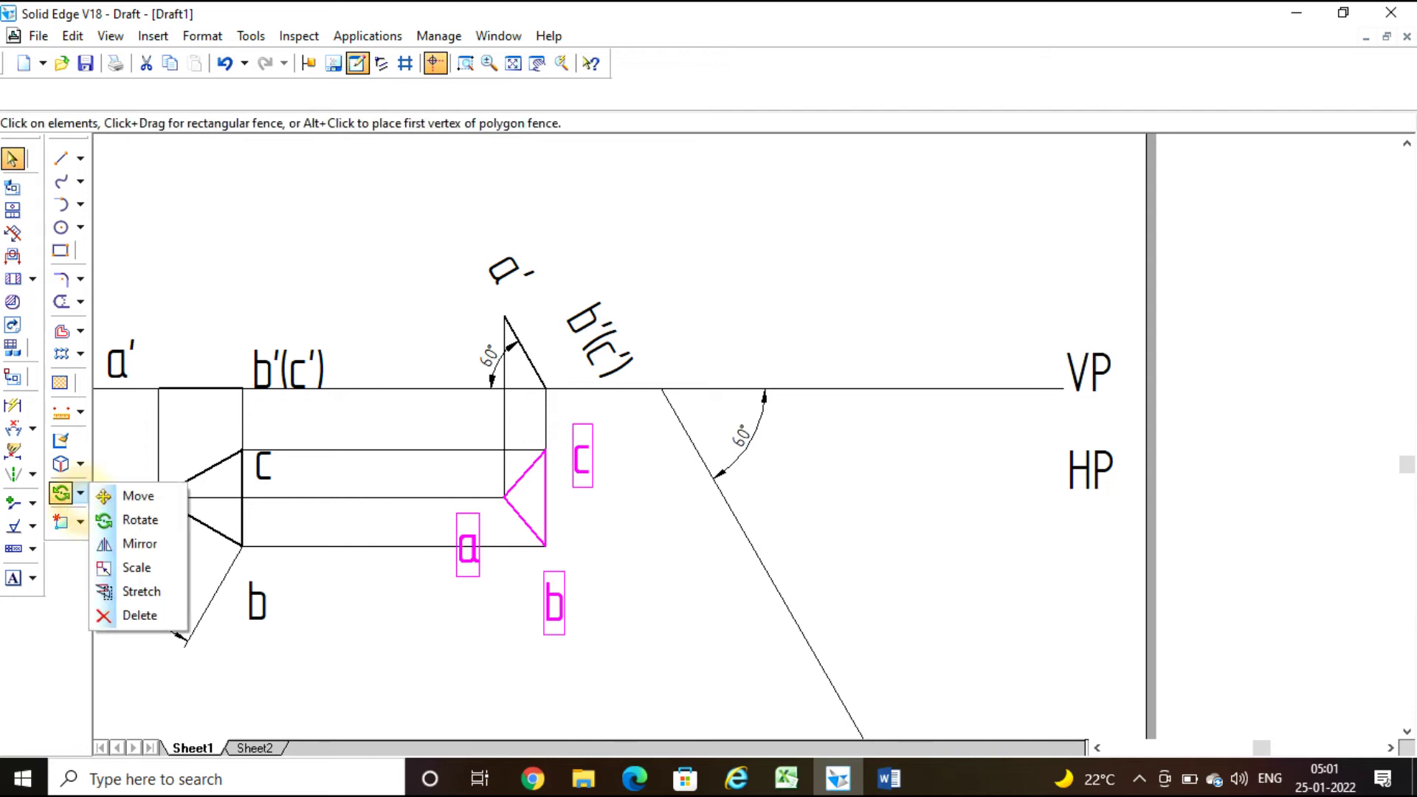
left_click(137, 496)
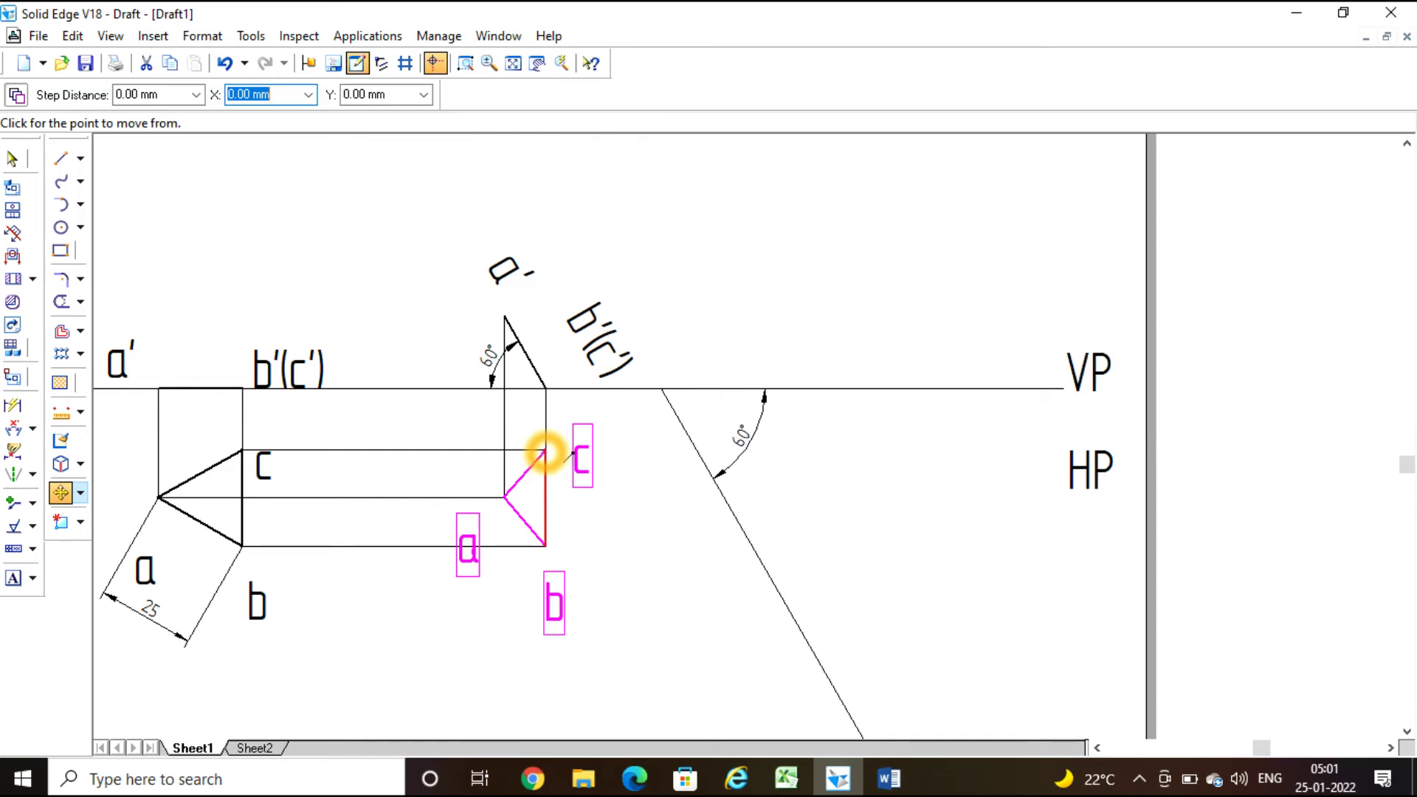
left_click(544, 451)
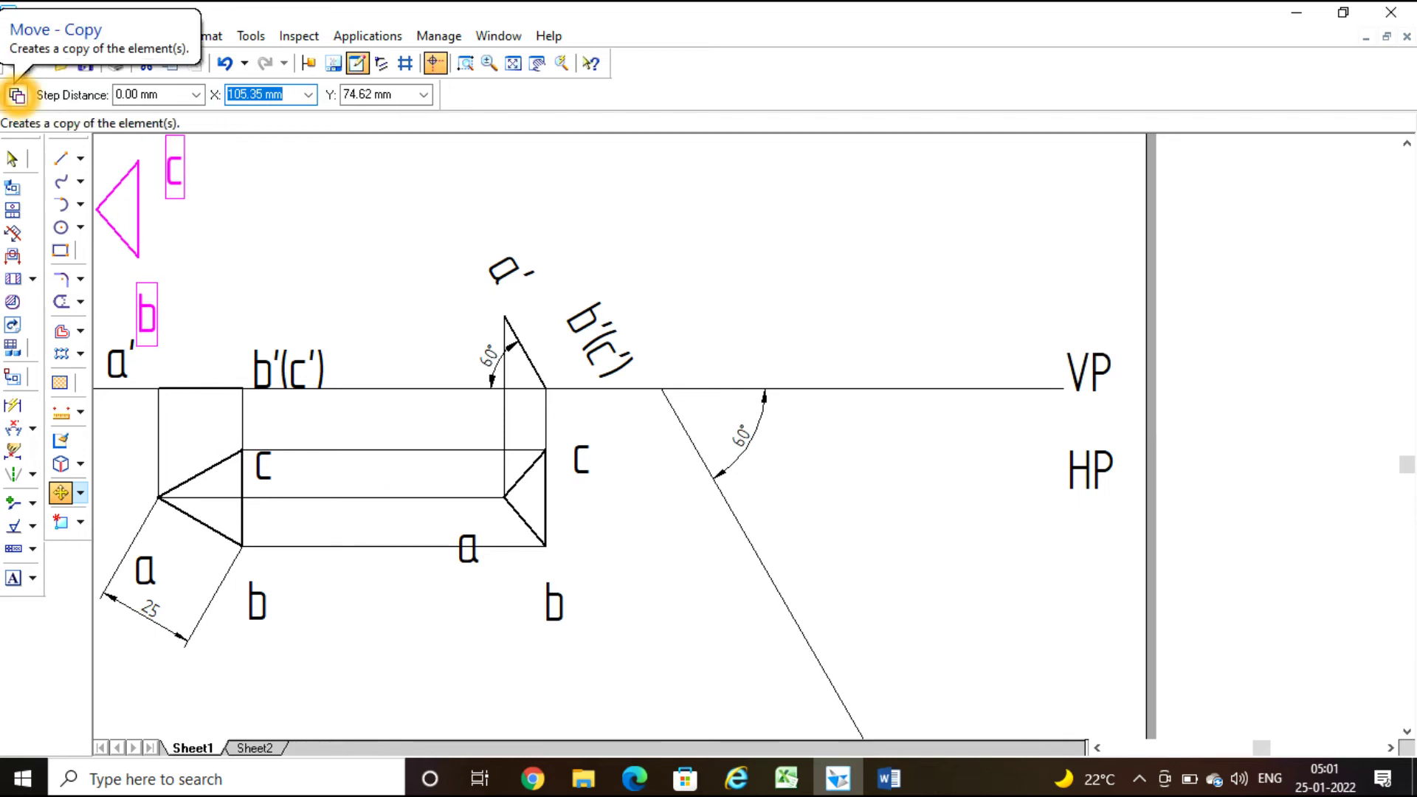
left_click(16, 95)
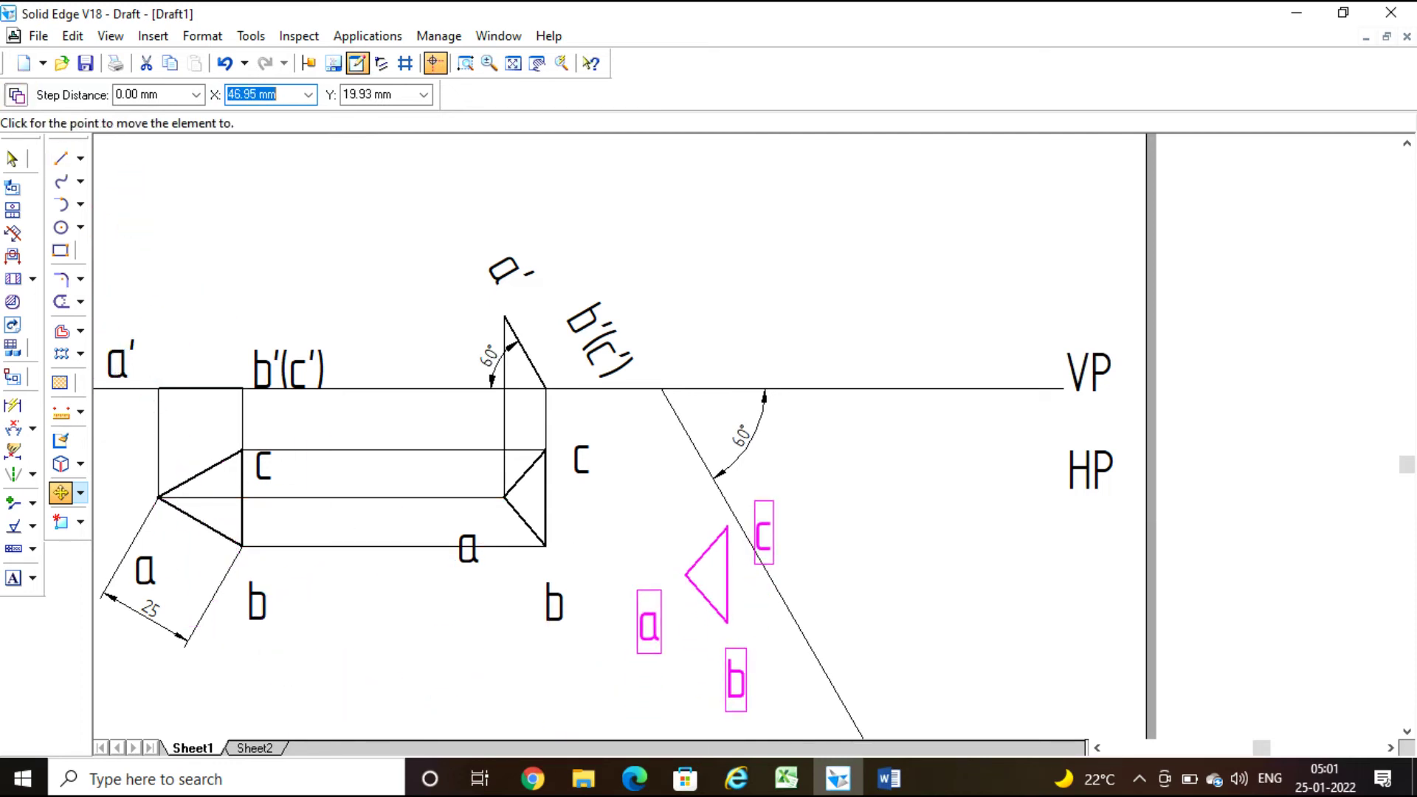
left_click(736, 521)
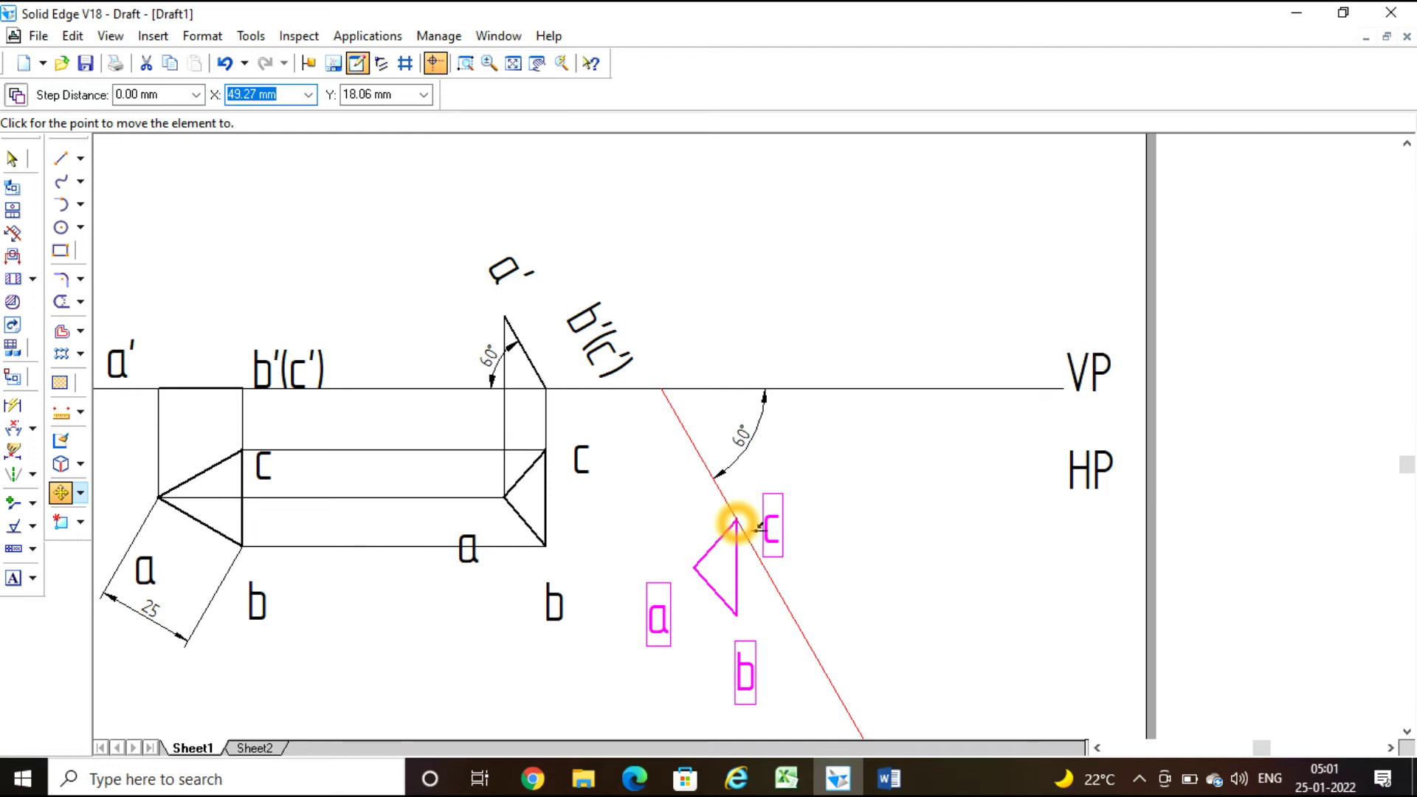
left_click(736, 521)
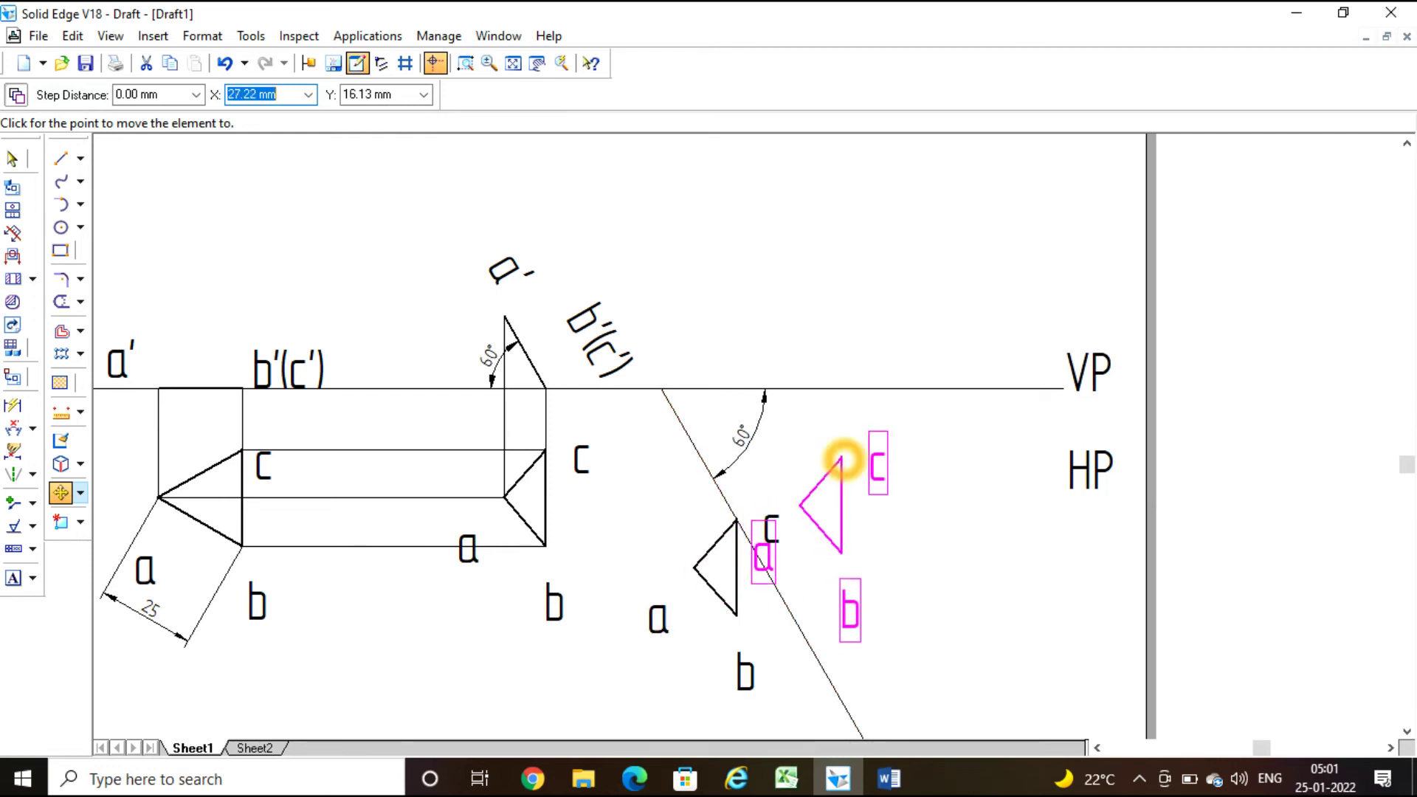
key("Escape")
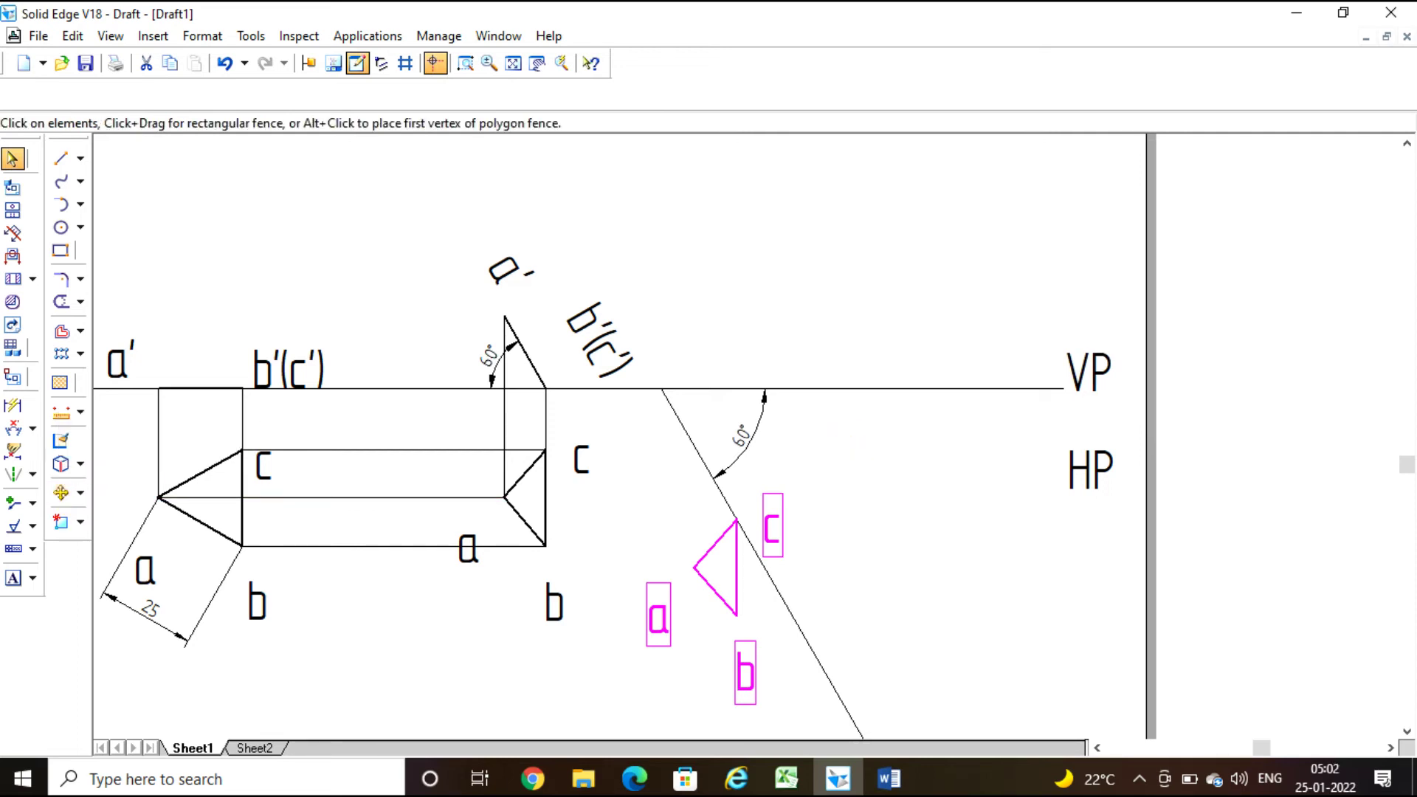
Step: Rotate the copied triangle and its labels 30° about corner c without keeping a copy, aligning edge cb with the 60° line
left_click(825, 670)
left_click(82, 494)
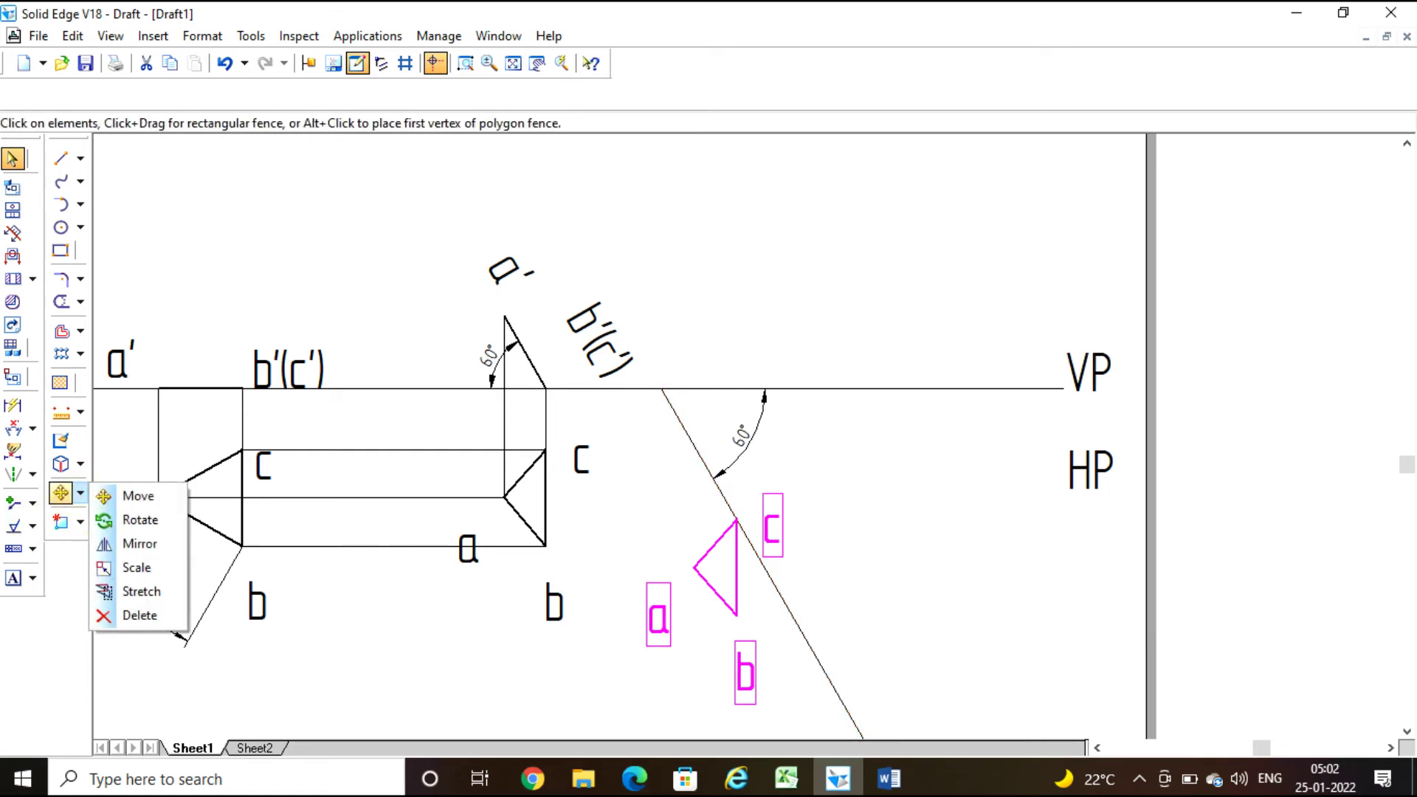
left_click(140, 519)
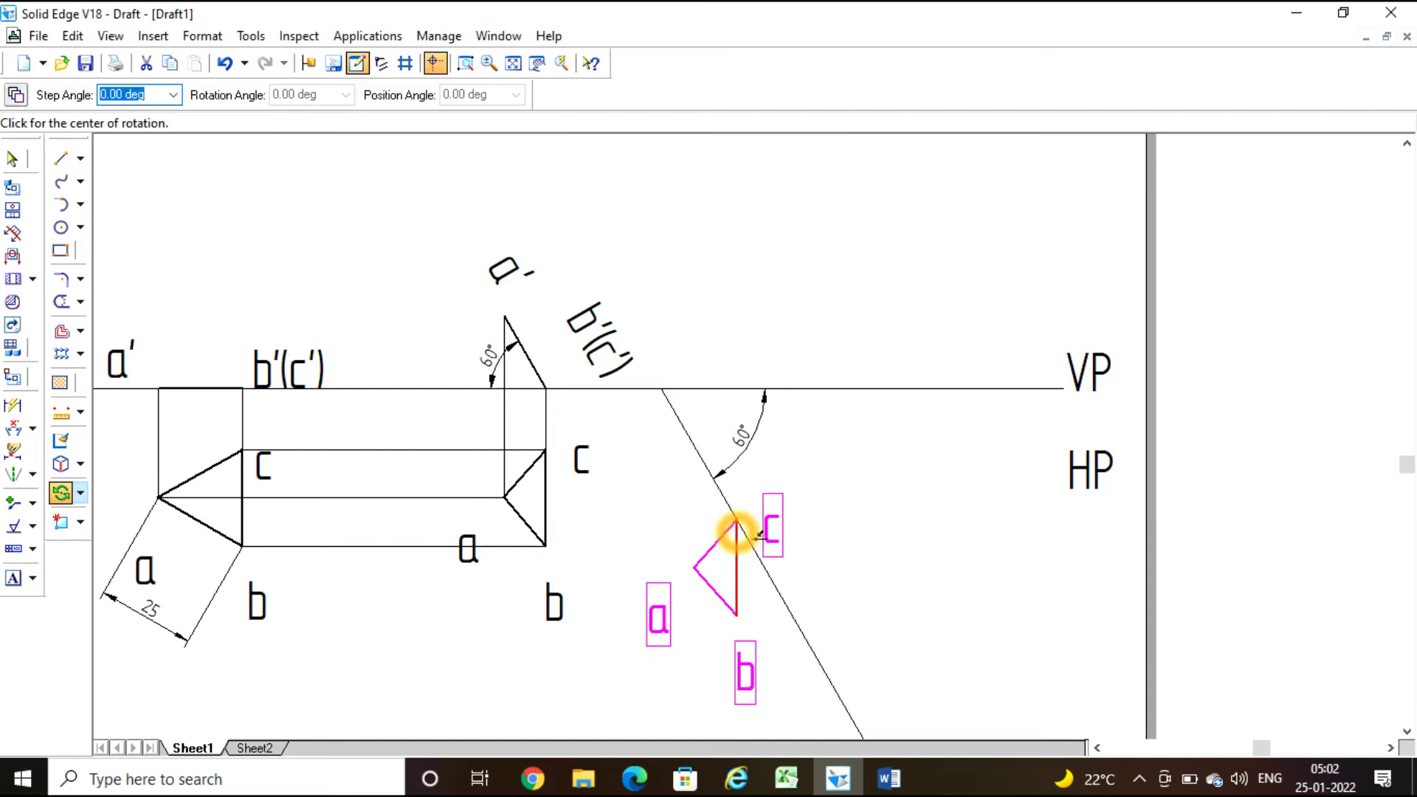
left_click(737, 520)
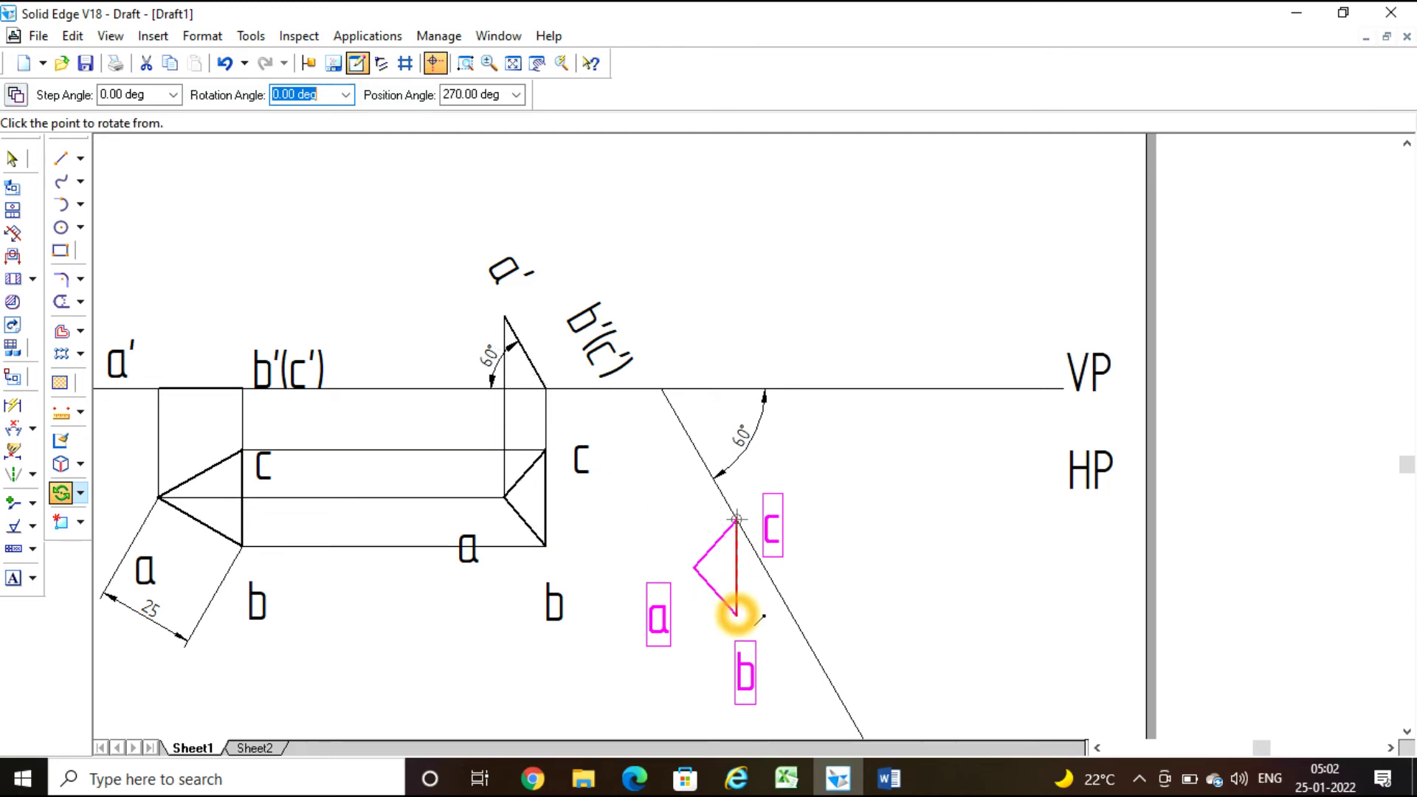
left_click(736, 614)
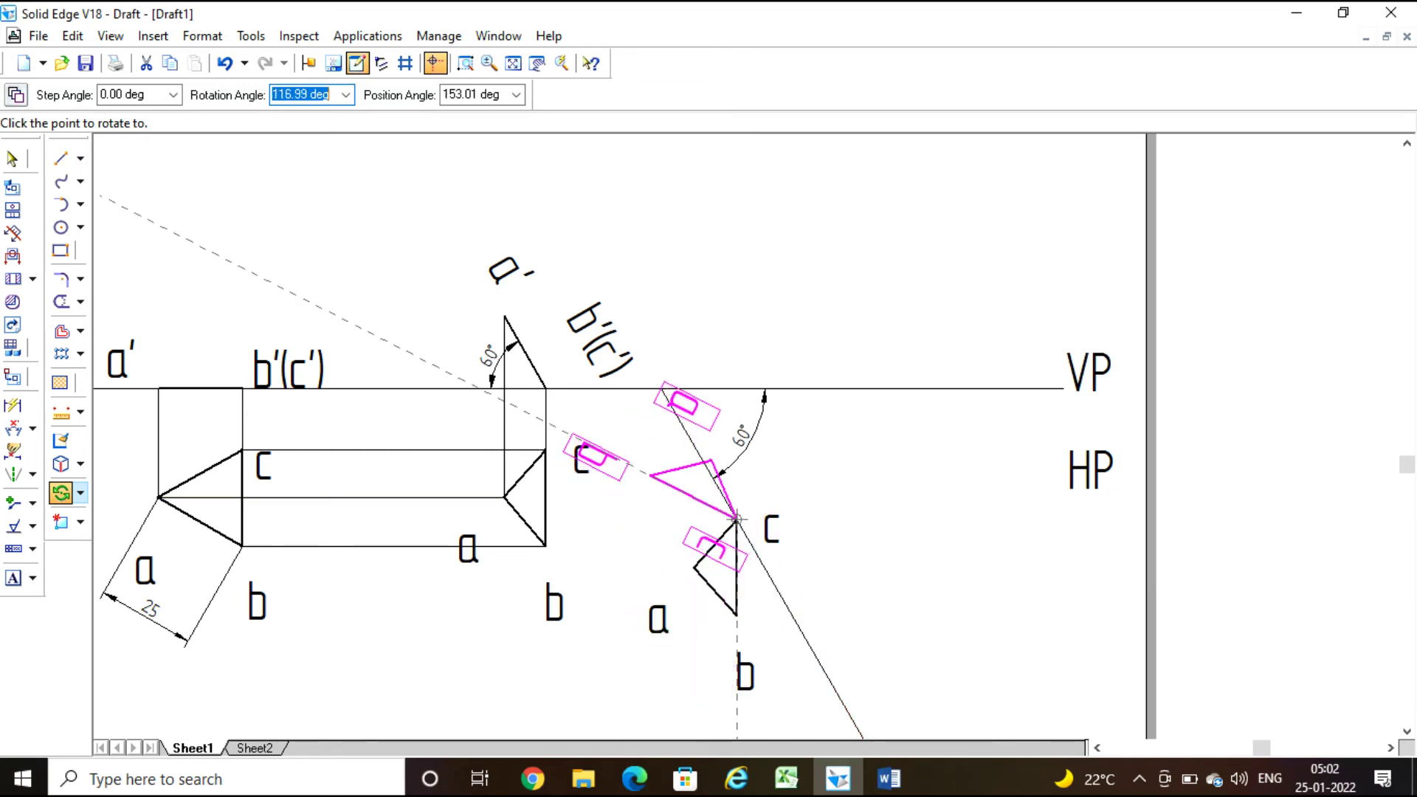
left_click(16, 94)
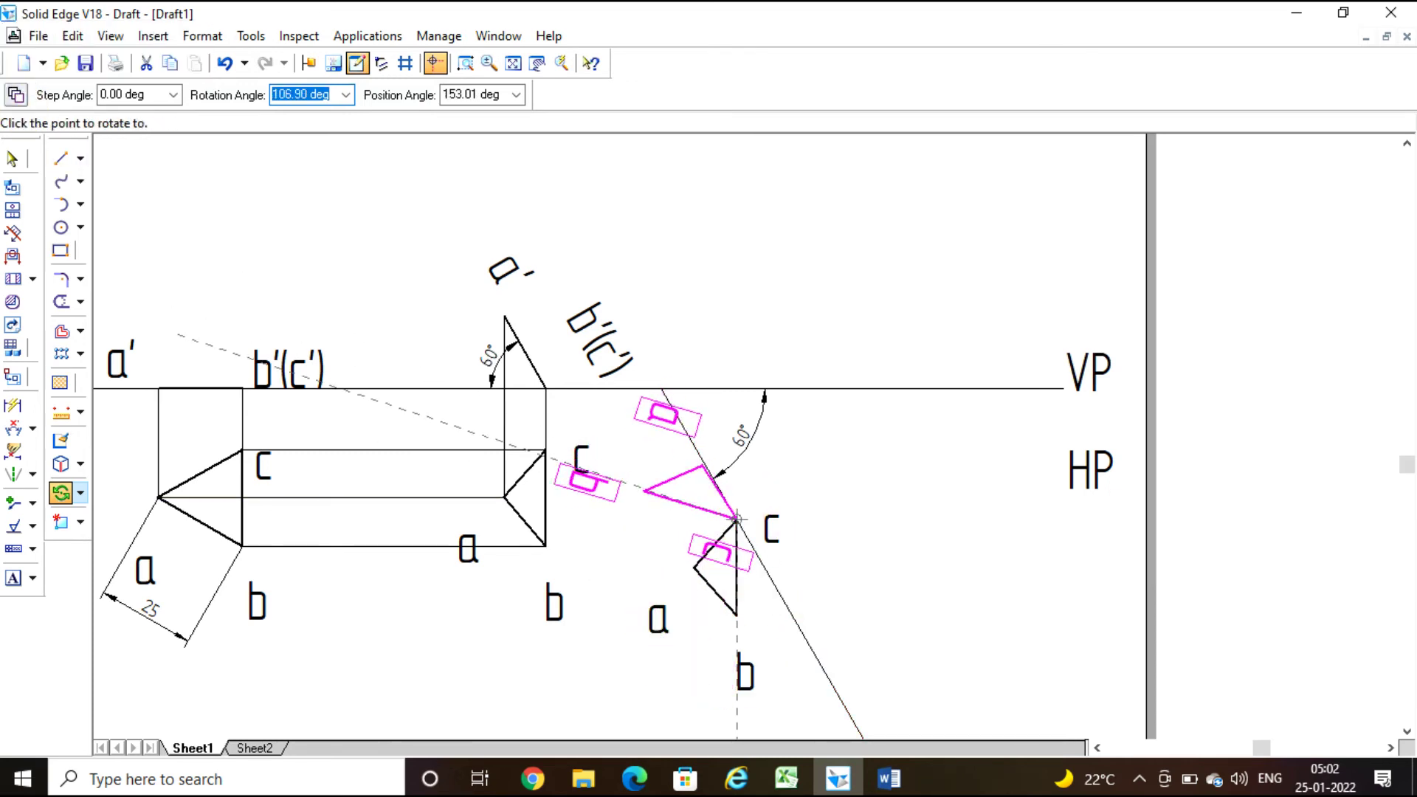
left_click(803, 633)
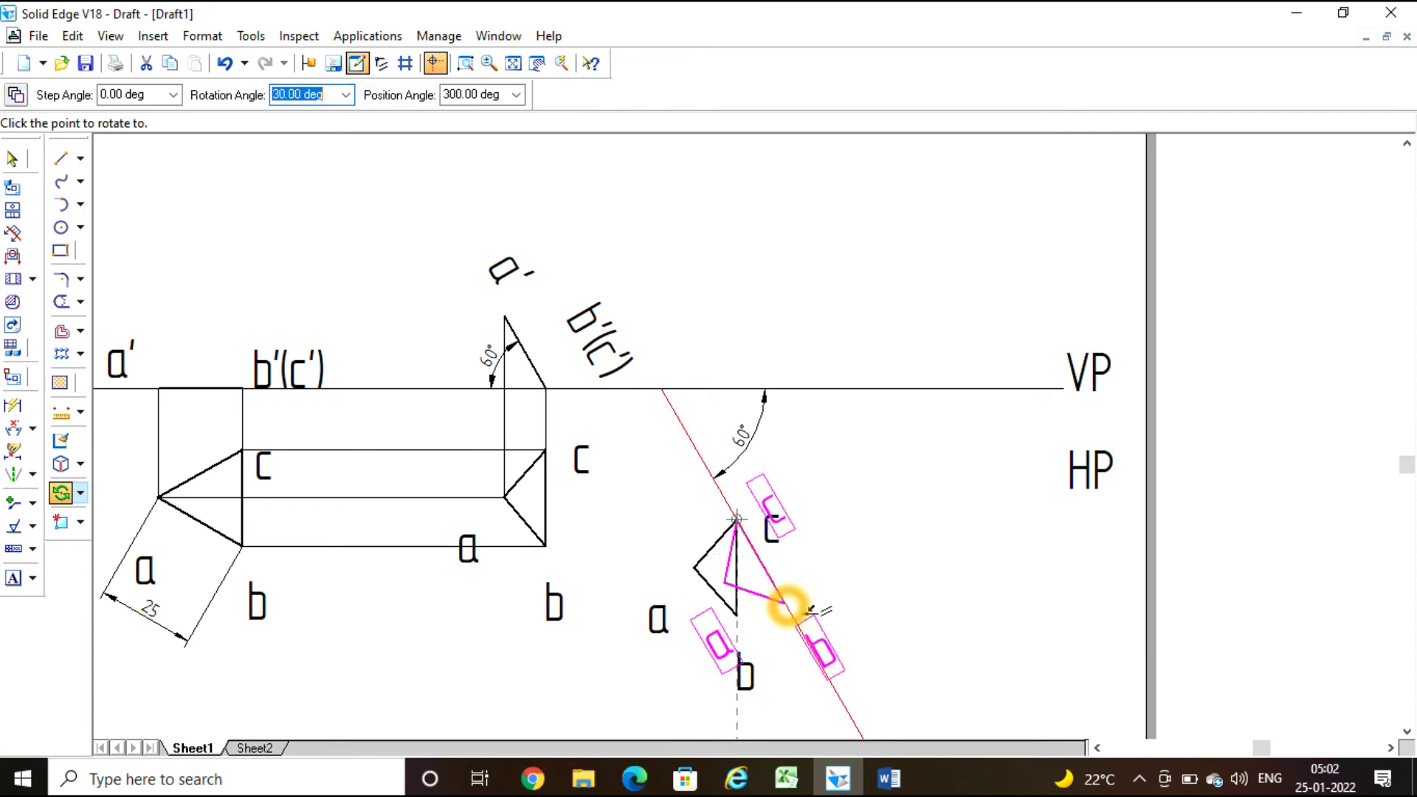
left_click(784, 604)
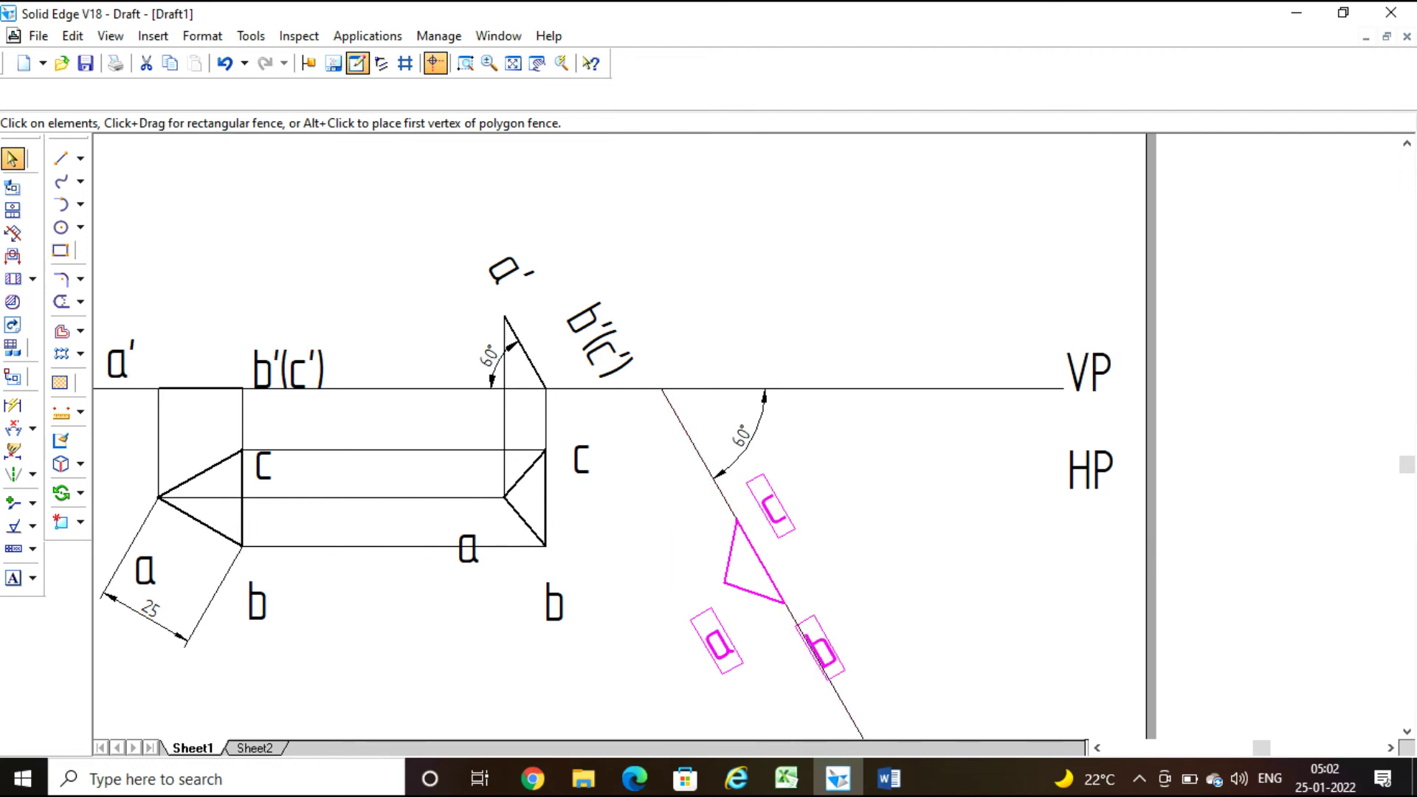
Step: With 0.13 mm wide lines, draw a vertical projector from the rotated triangle's corner a up to a' height, then horizontally to the second front view's a'
left_click(61, 157)
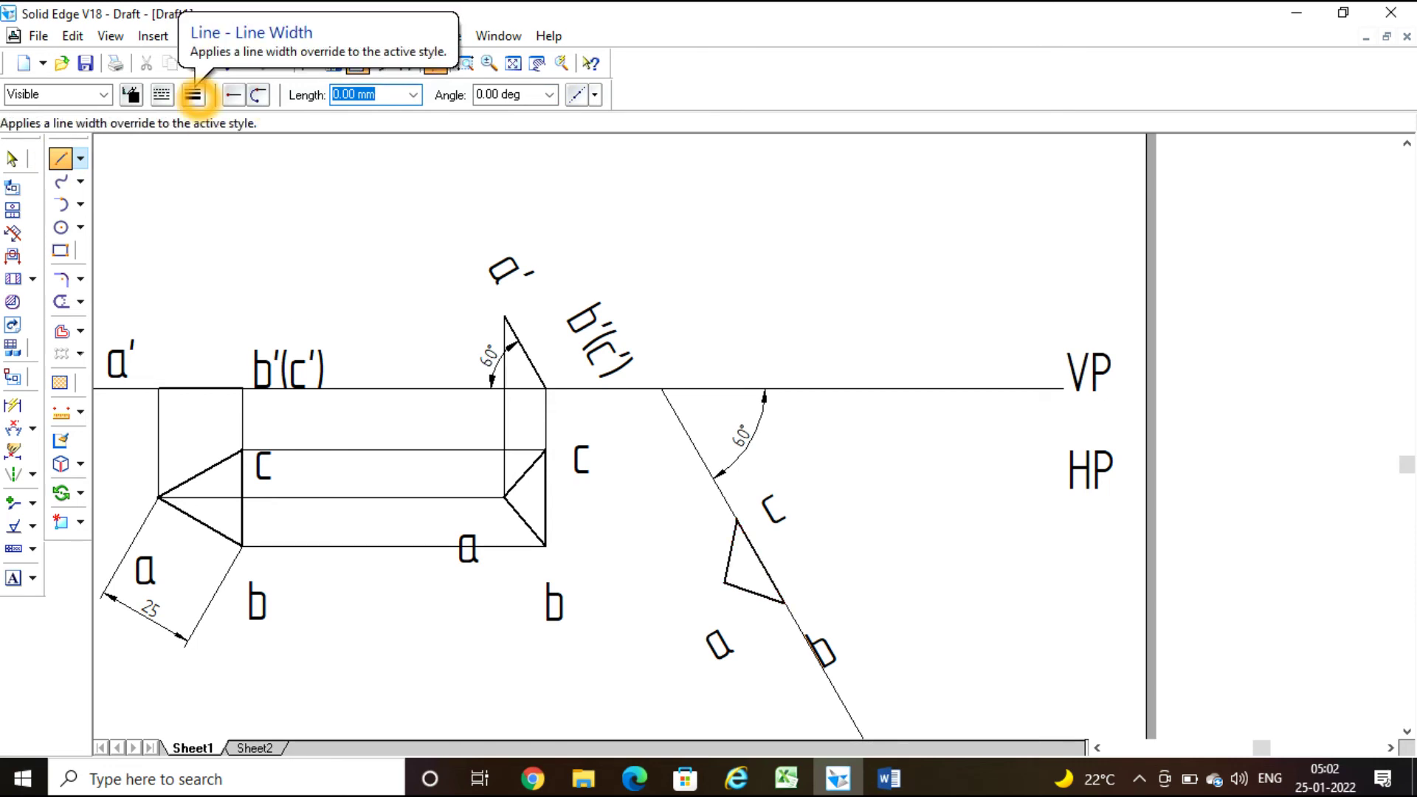
left_click(193, 94)
left_click(193, 95)
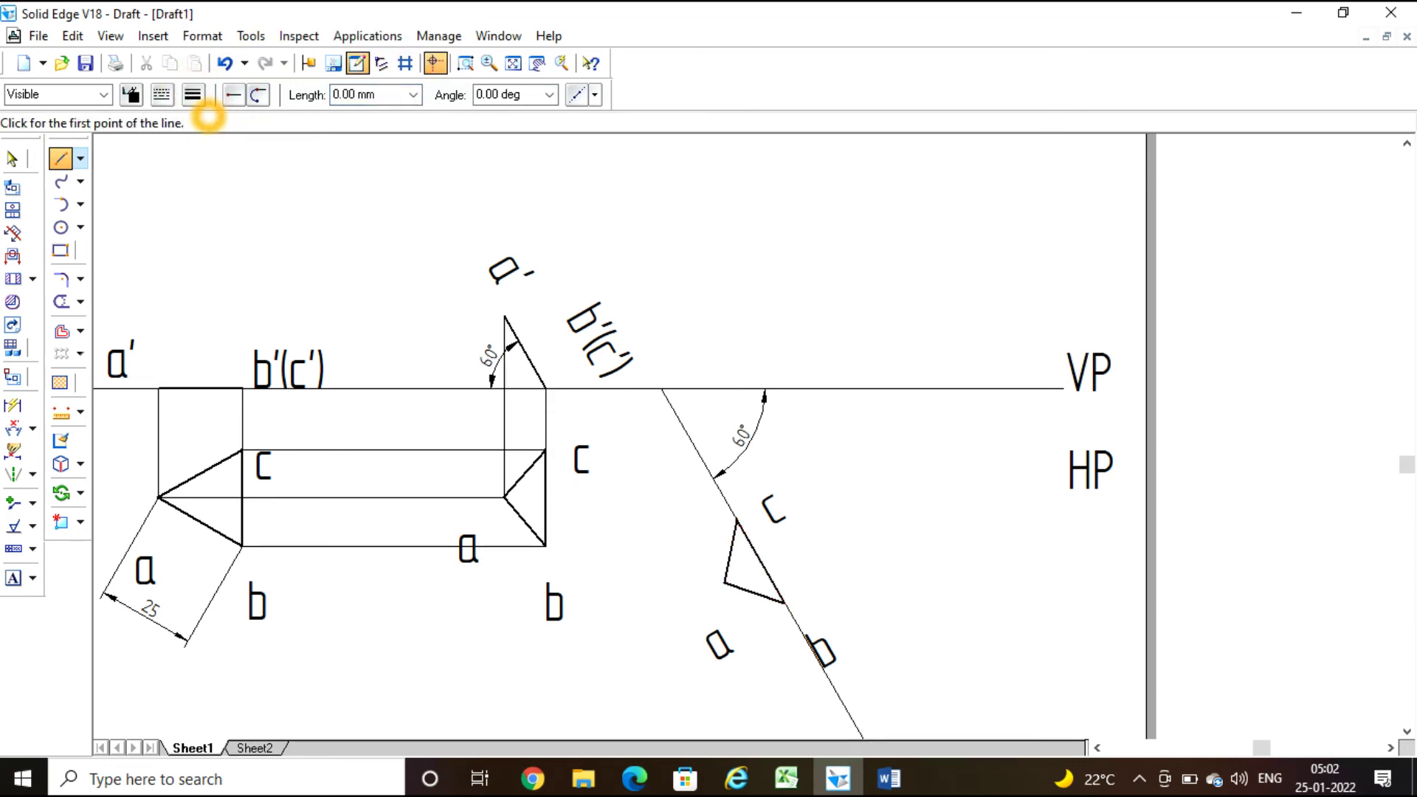
left_click(193, 94)
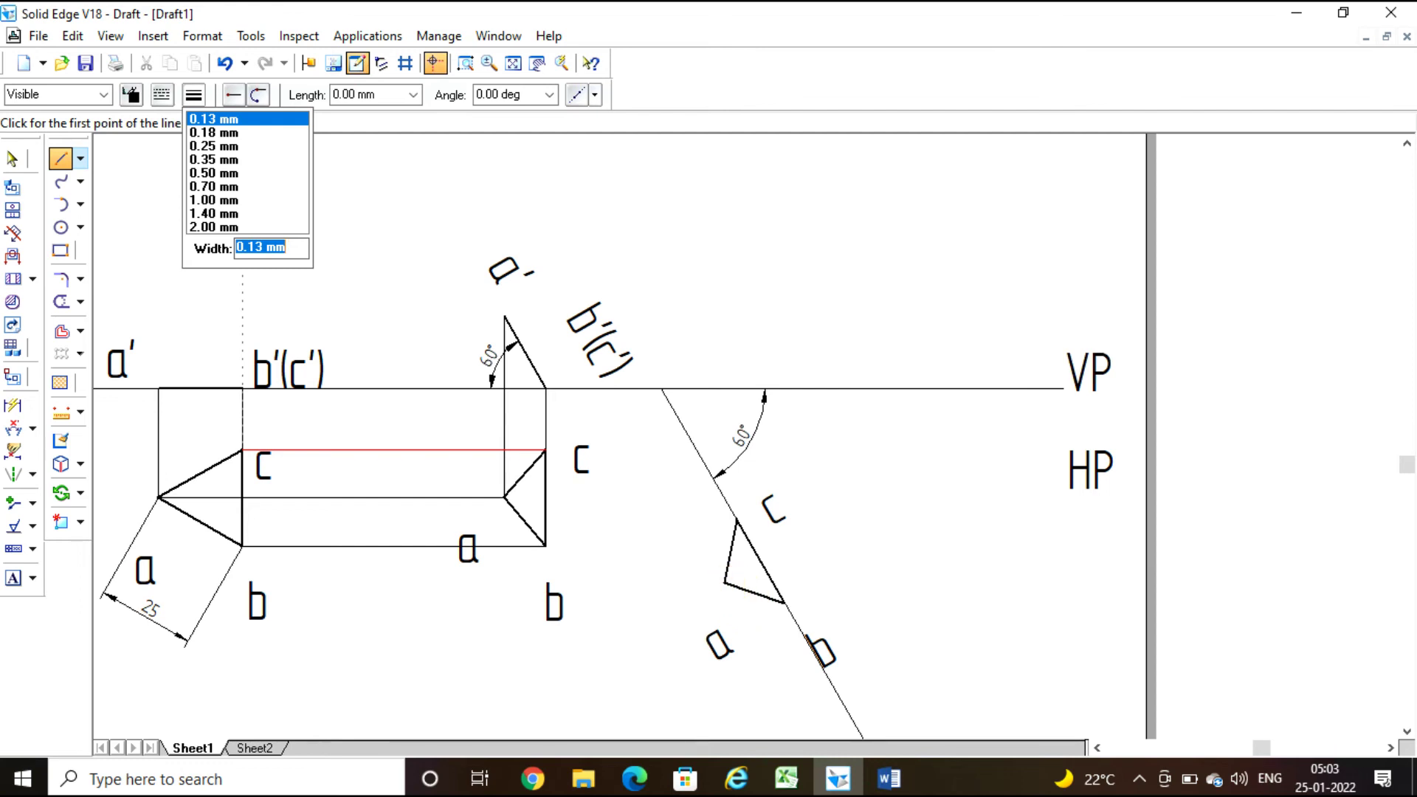
left_click(59, 157)
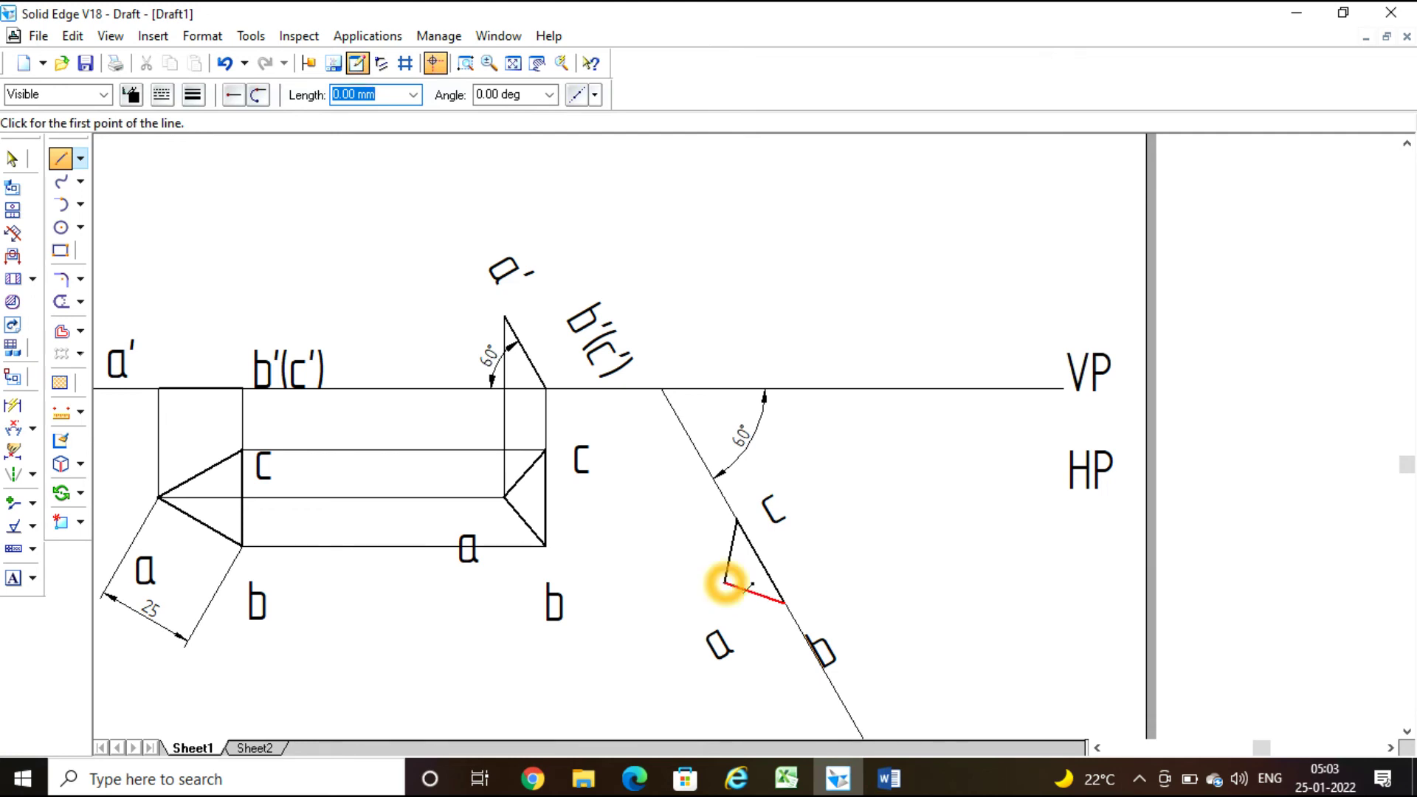
left_click(726, 583)
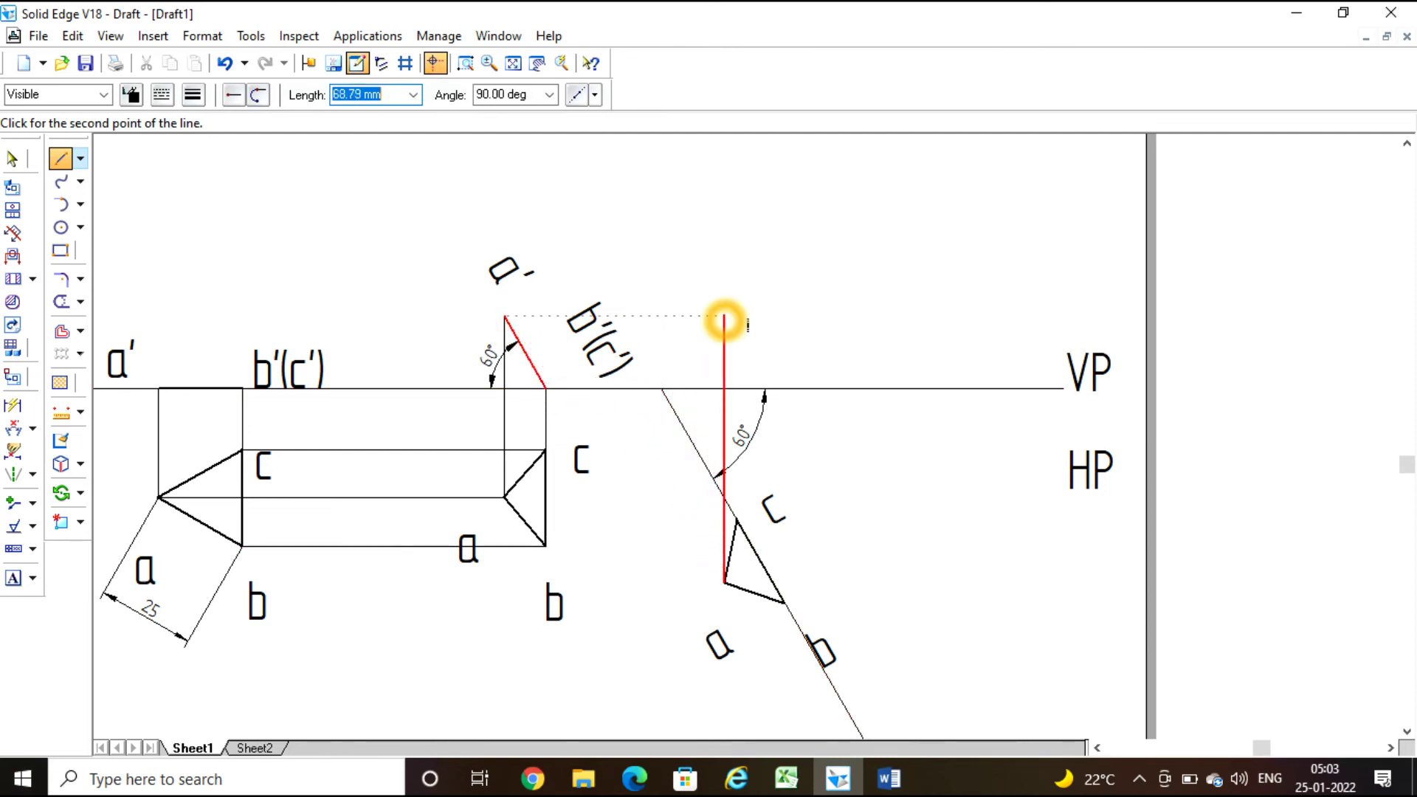
left_click(724, 315)
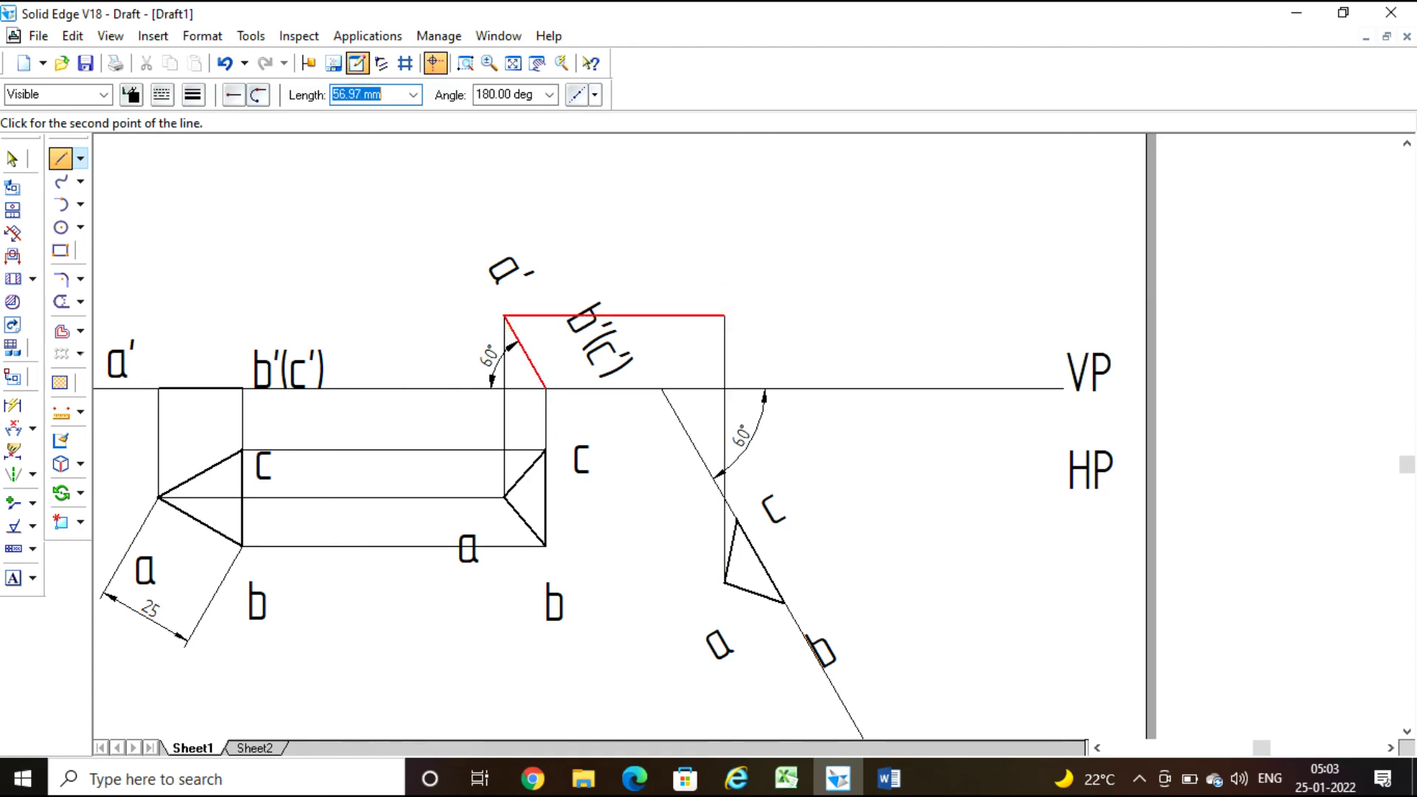
left_click(504, 316)
right_click(504, 316)
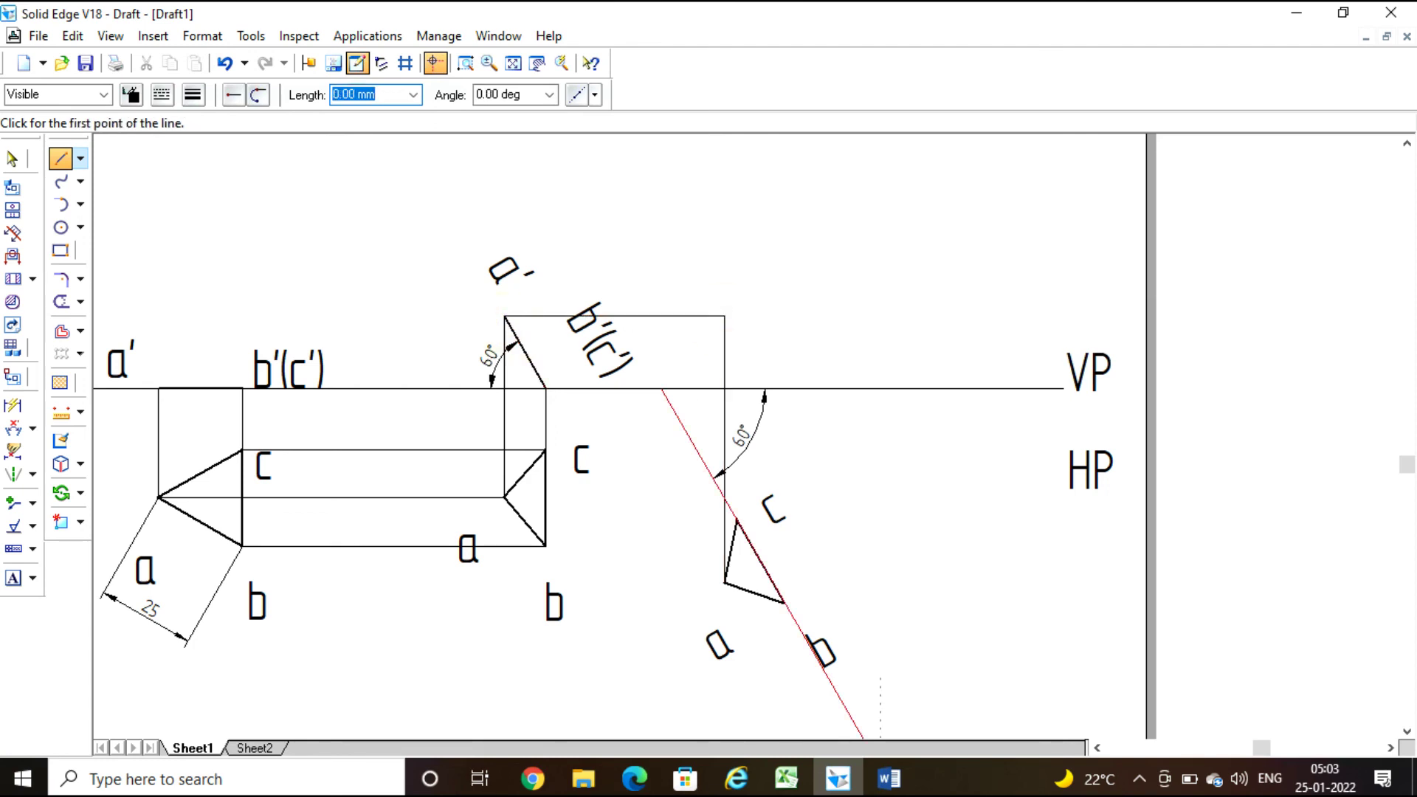
Step: Draw vertical projectors from corners b and c of the rotated triangle up to the reference line
left_click(784, 603)
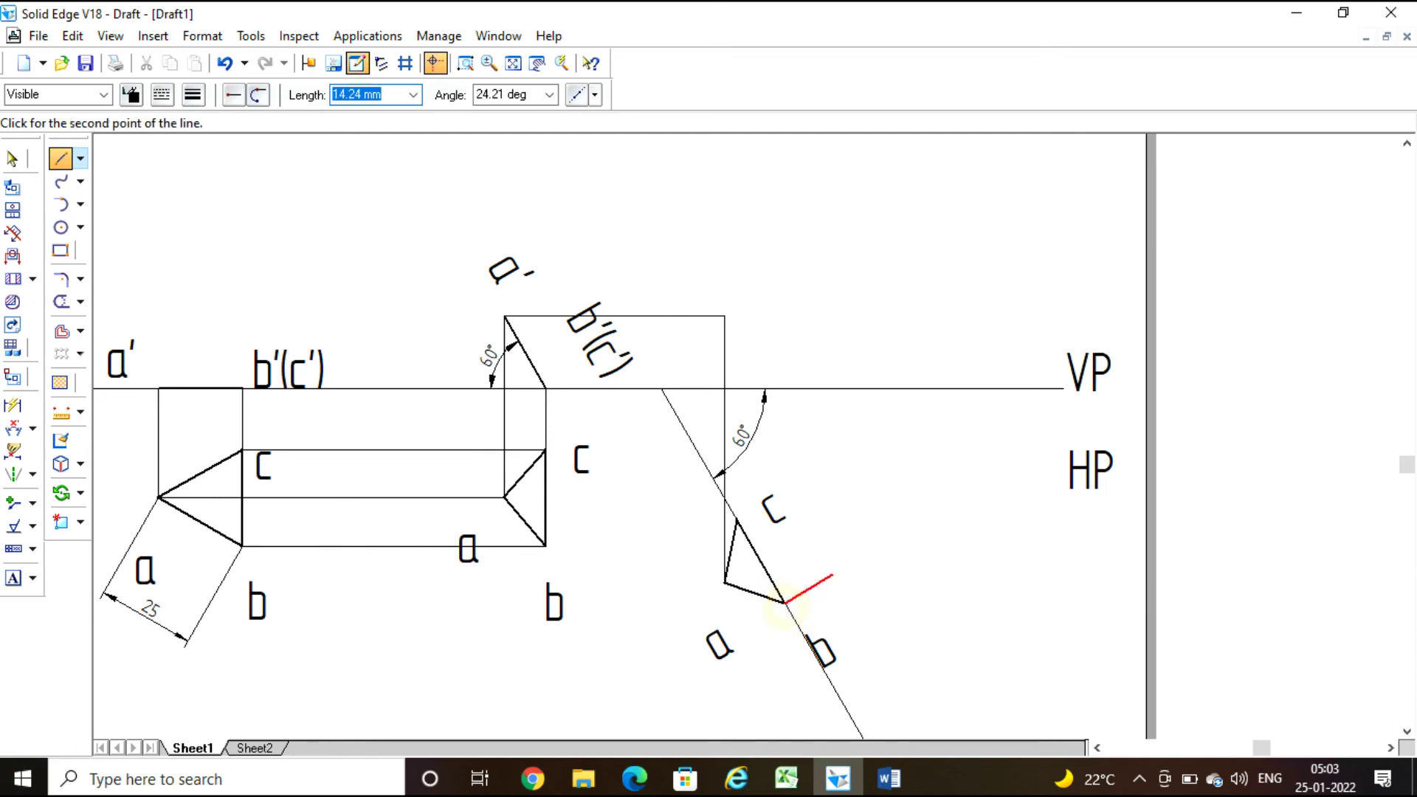
left_click(784, 389)
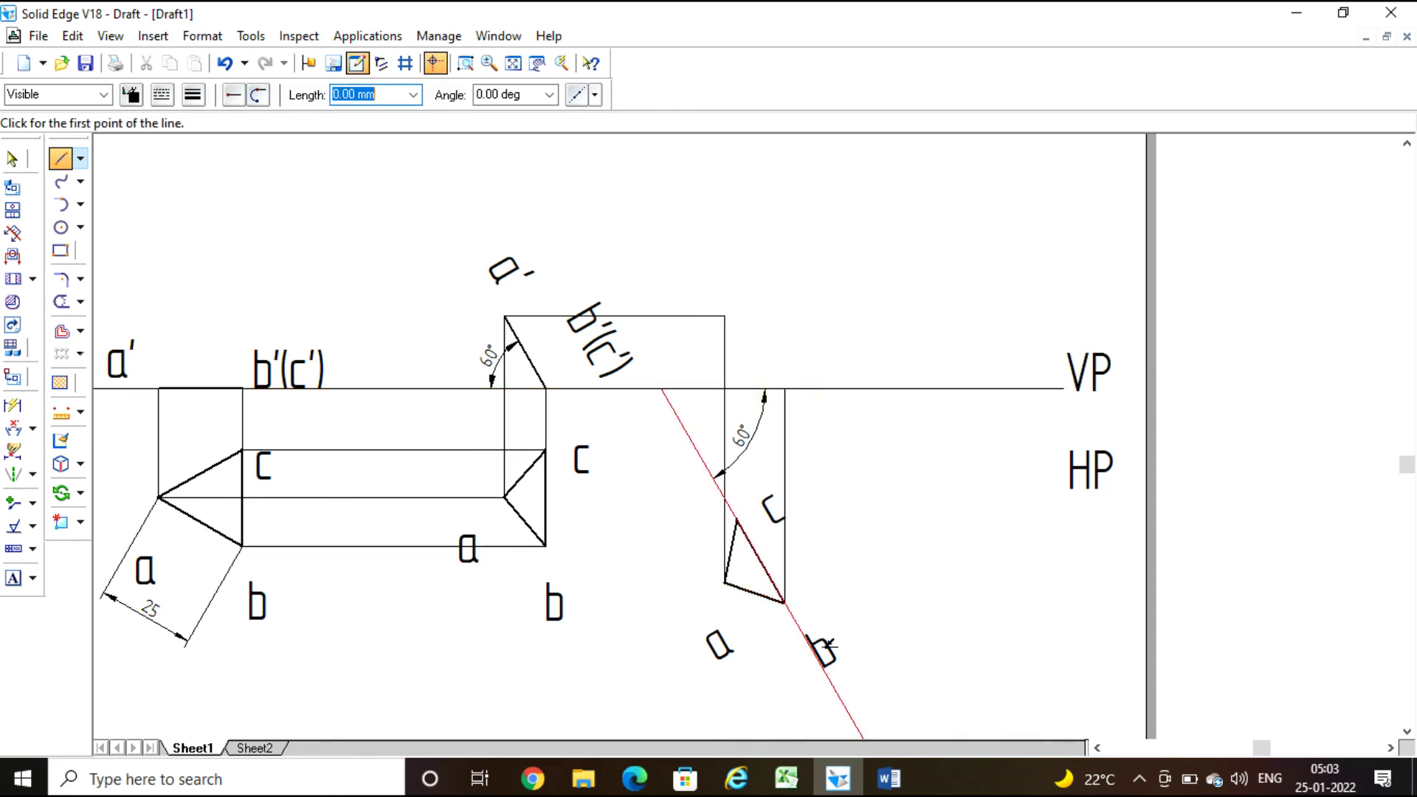
left_click(737, 524)
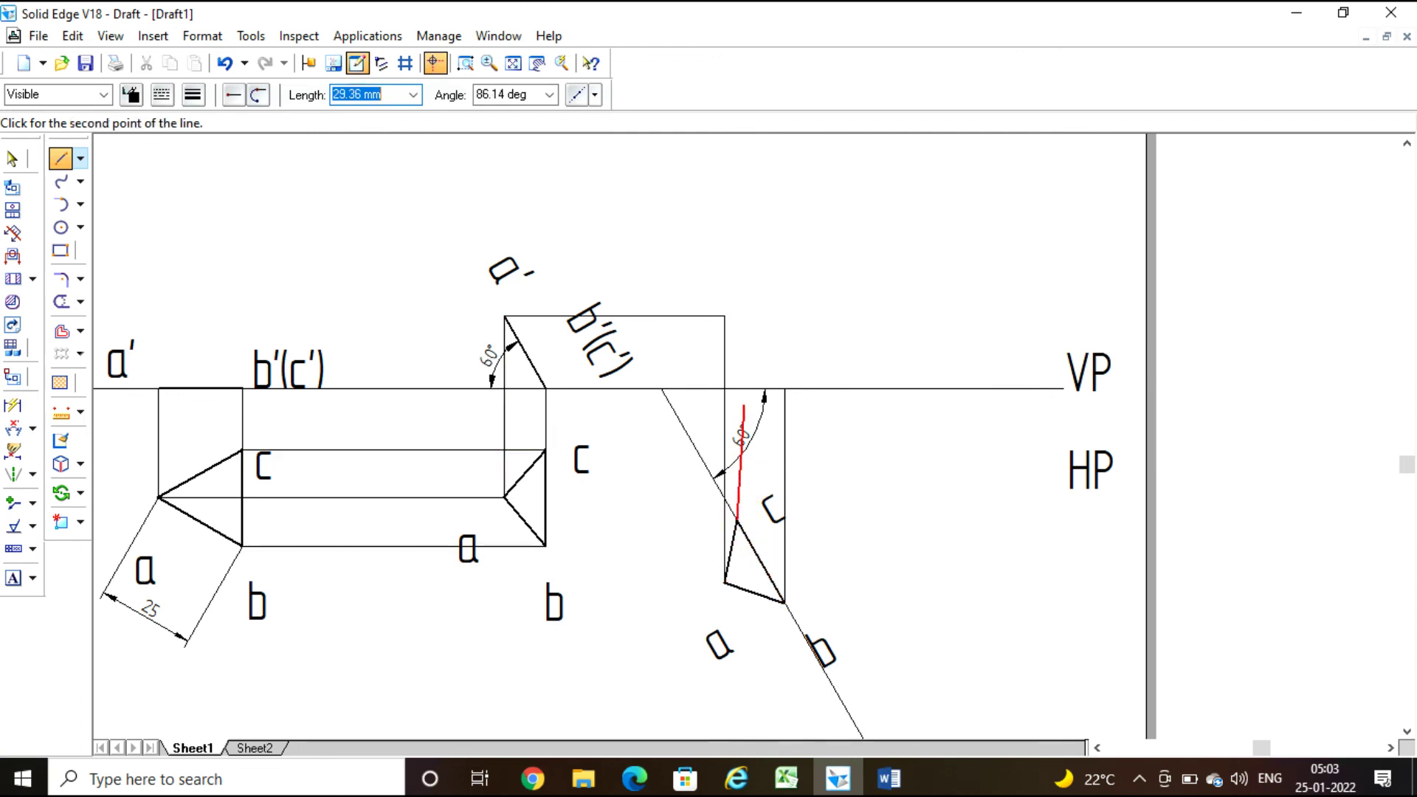
left_click(737, 389)
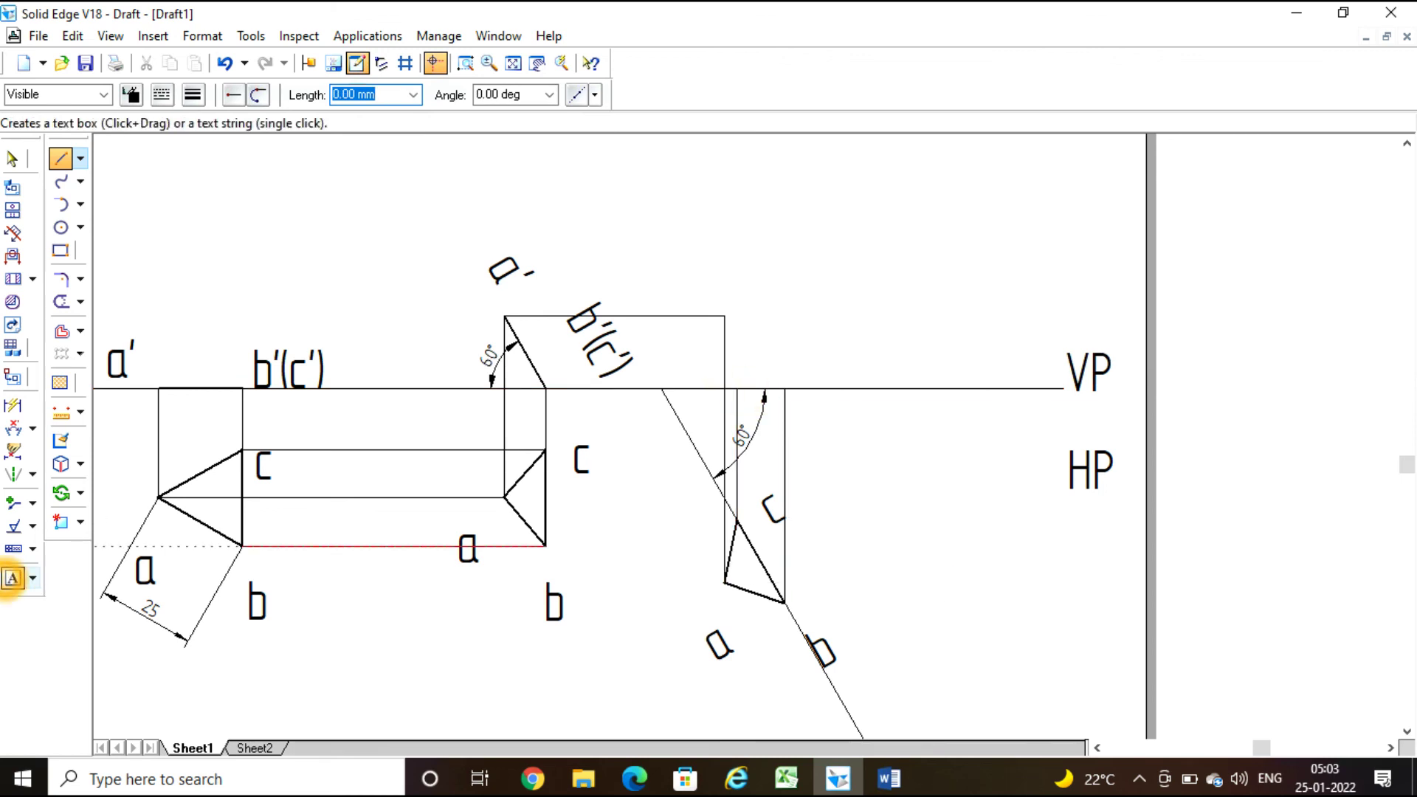
Step: Label the projected points of the third front view a', b' and c' with 10 mm high text
left_click(13, 577)
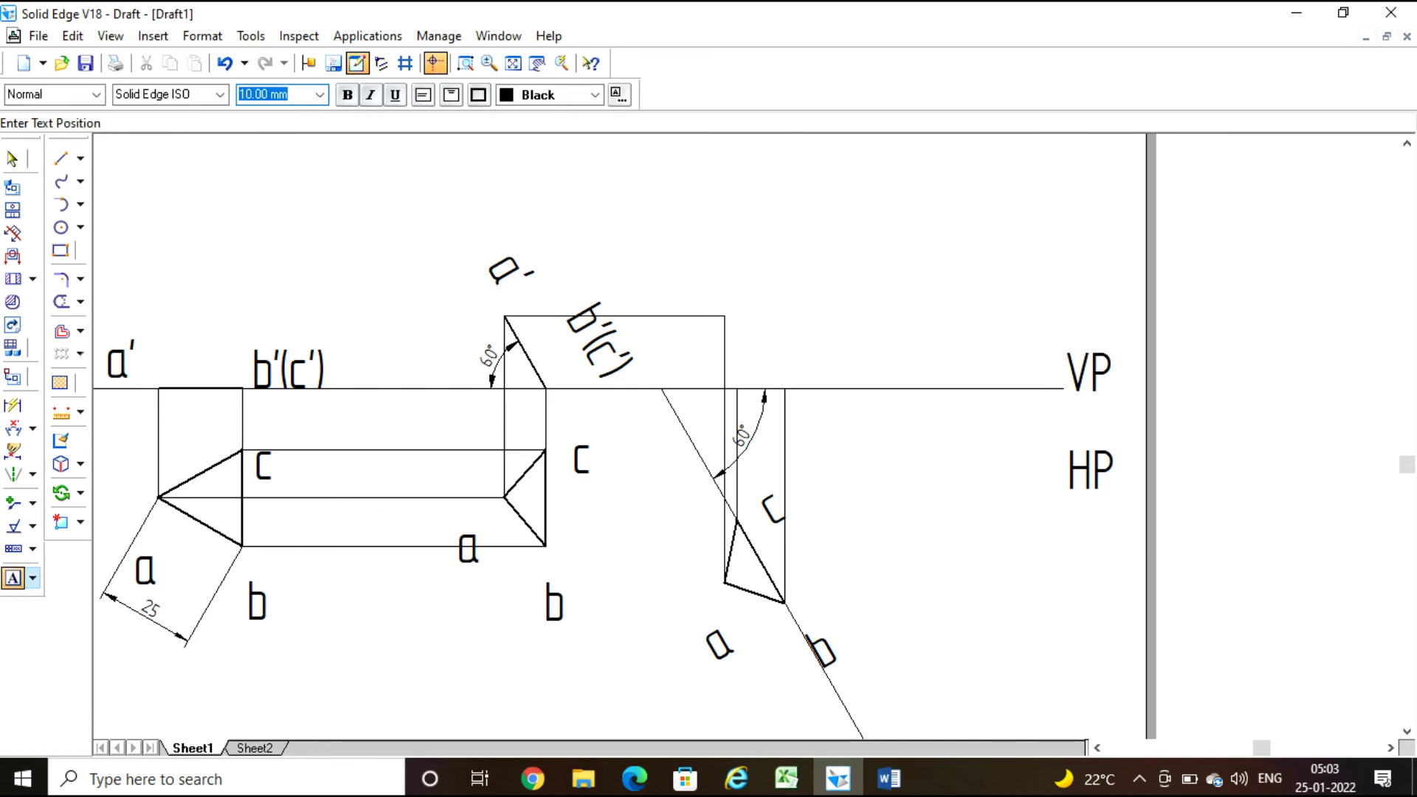
left_click(711, 273)
type("a")
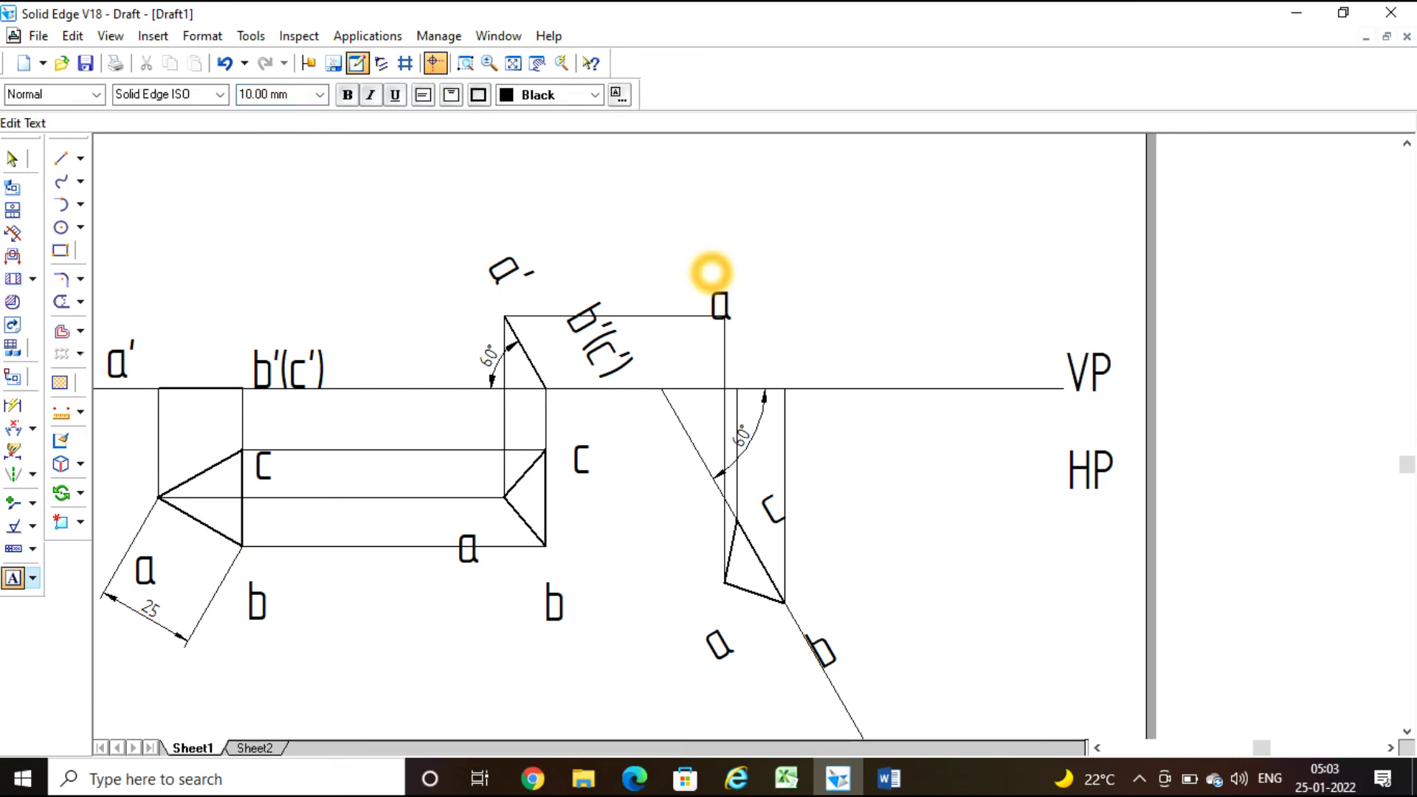
type("'")
left_click(806, 357)
type("b'")
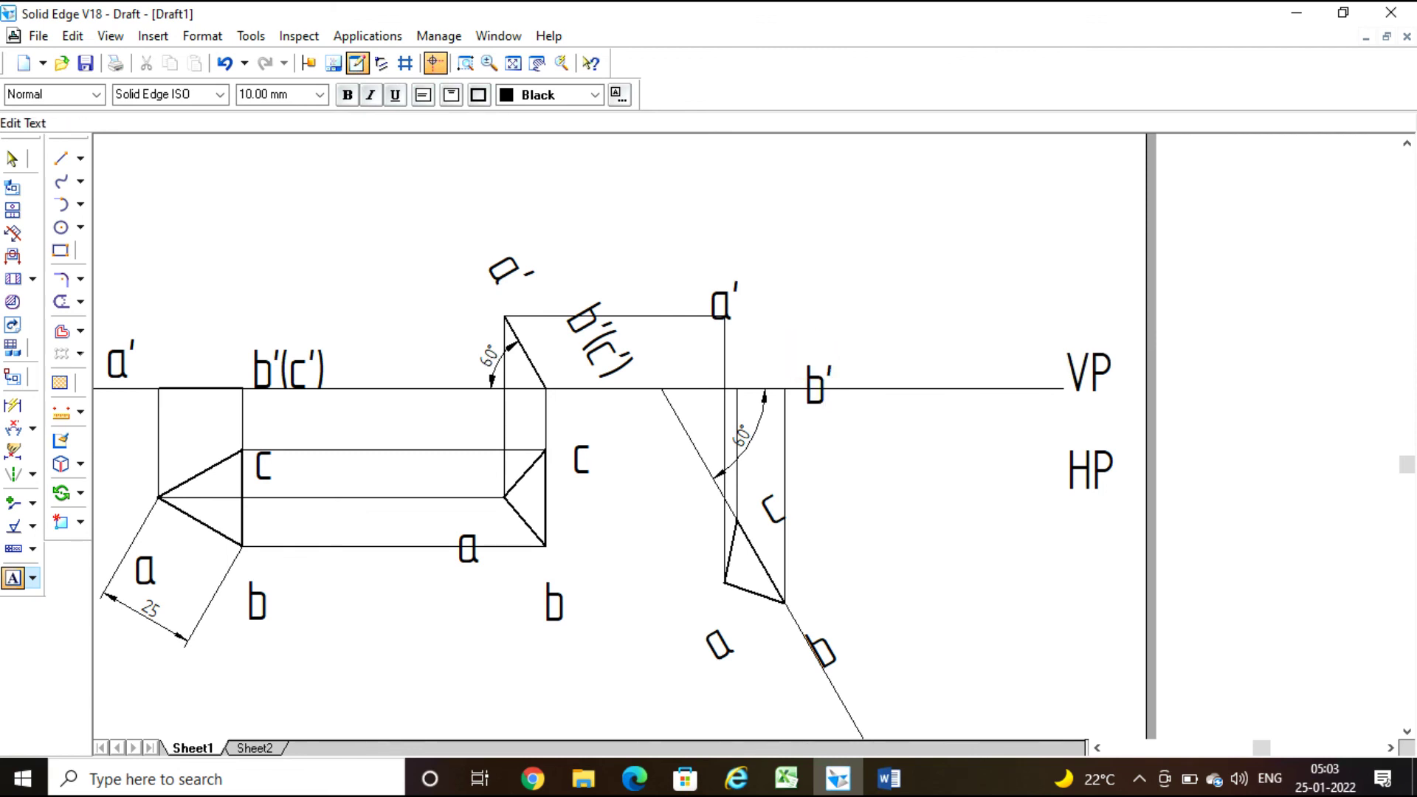
left_click(692, 356)
left_click(691, 356)
type("c")
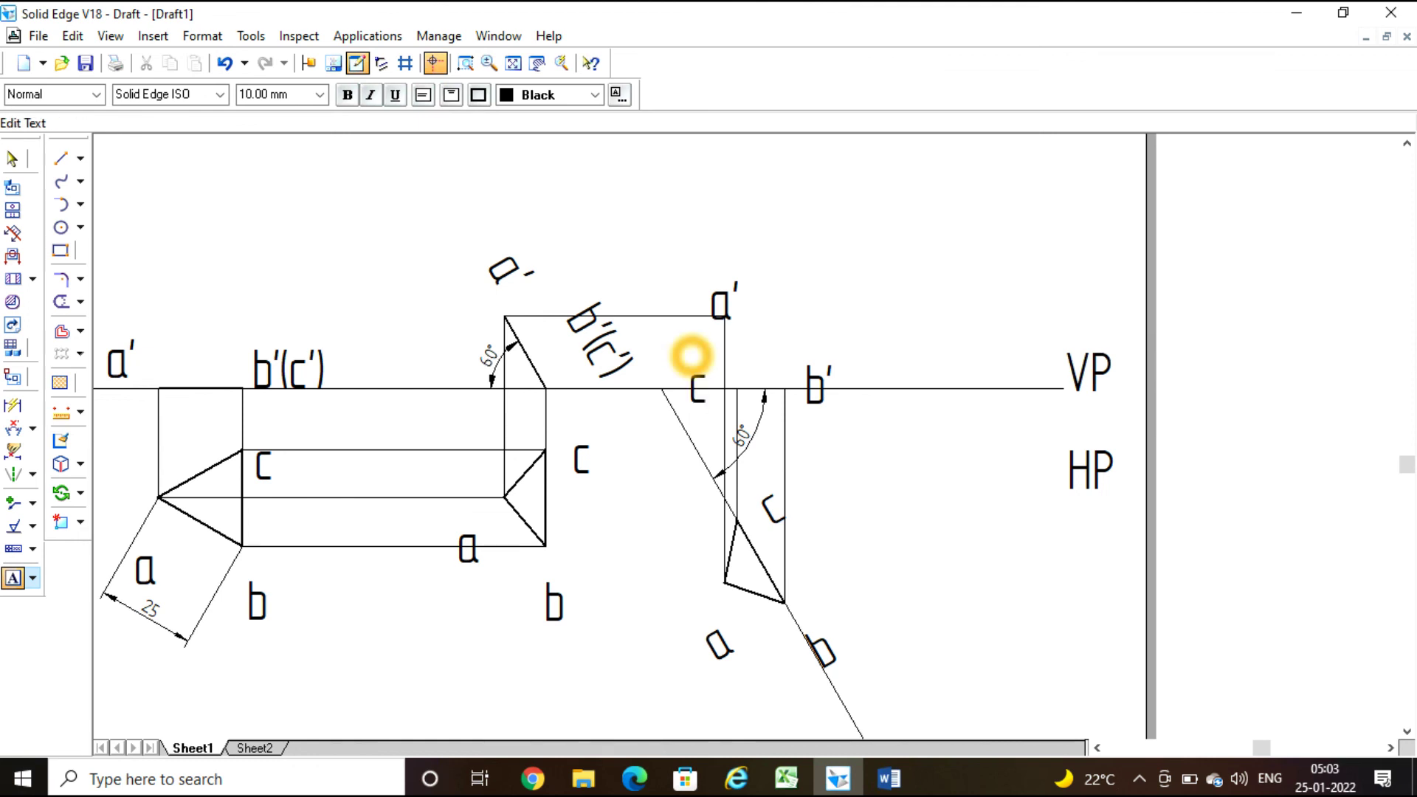
type("'")
left_click(918, 448)
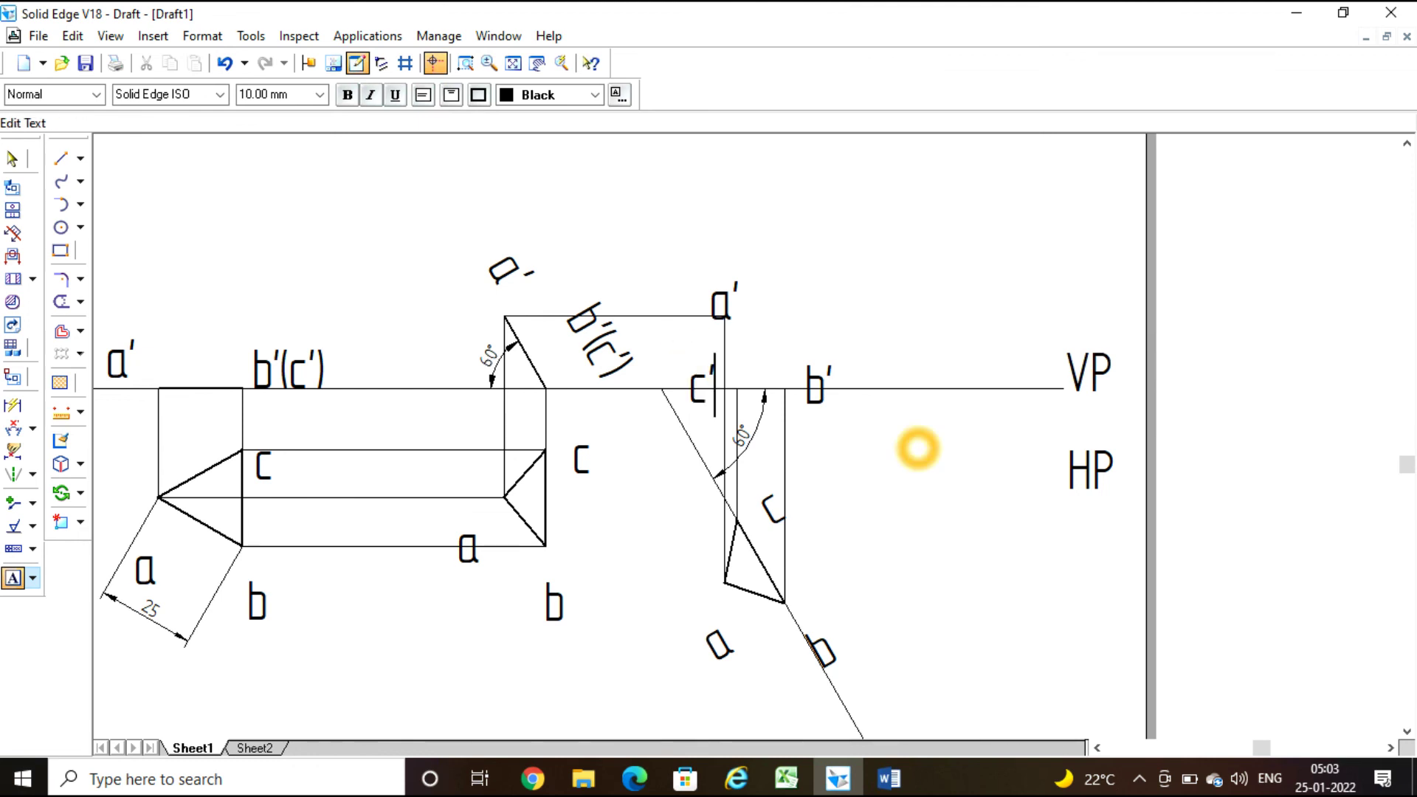
Step: Move the new b' and c' labels up so they sit above the reference line
left_click(817, 414)
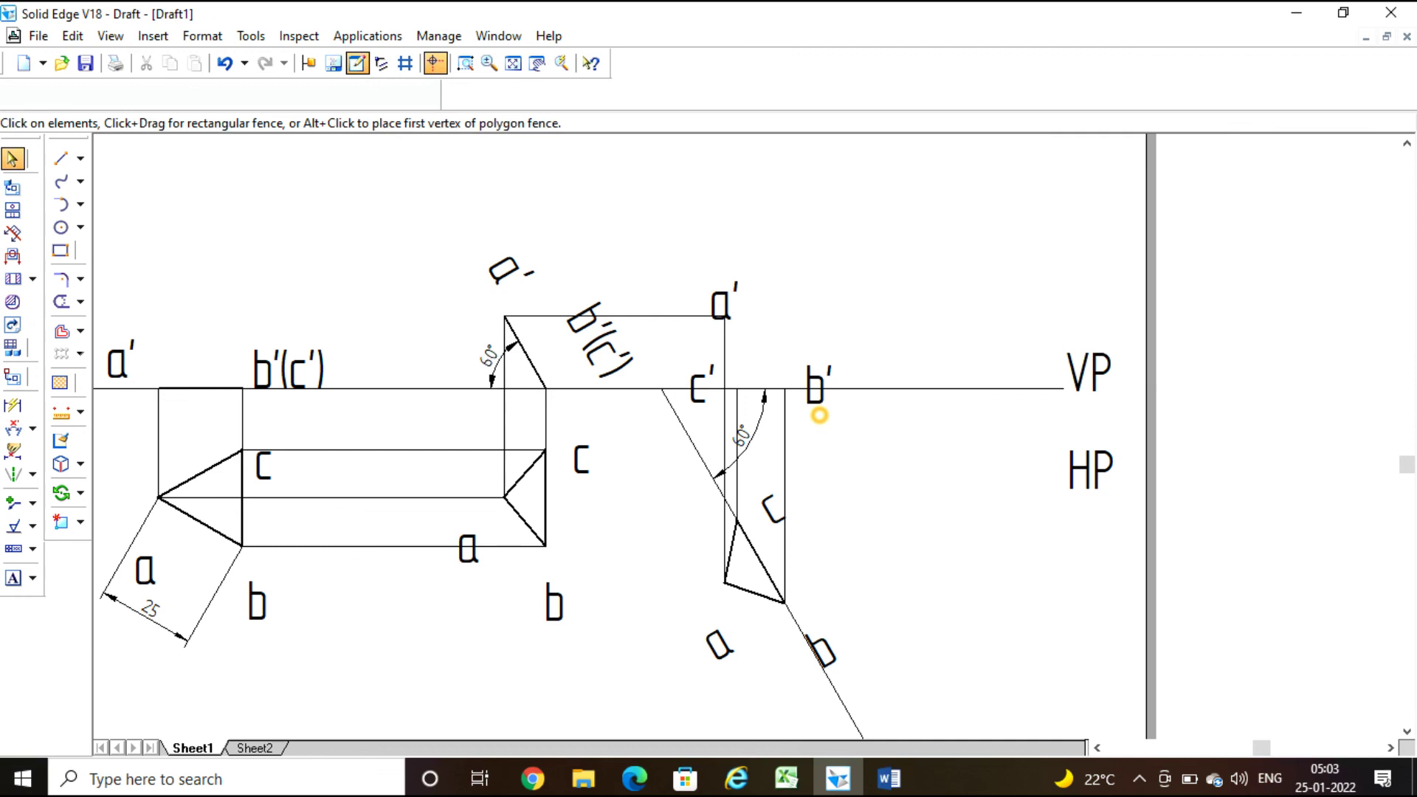
left_click_drag(817, 385, 813, 362)
left_click(848, 433)
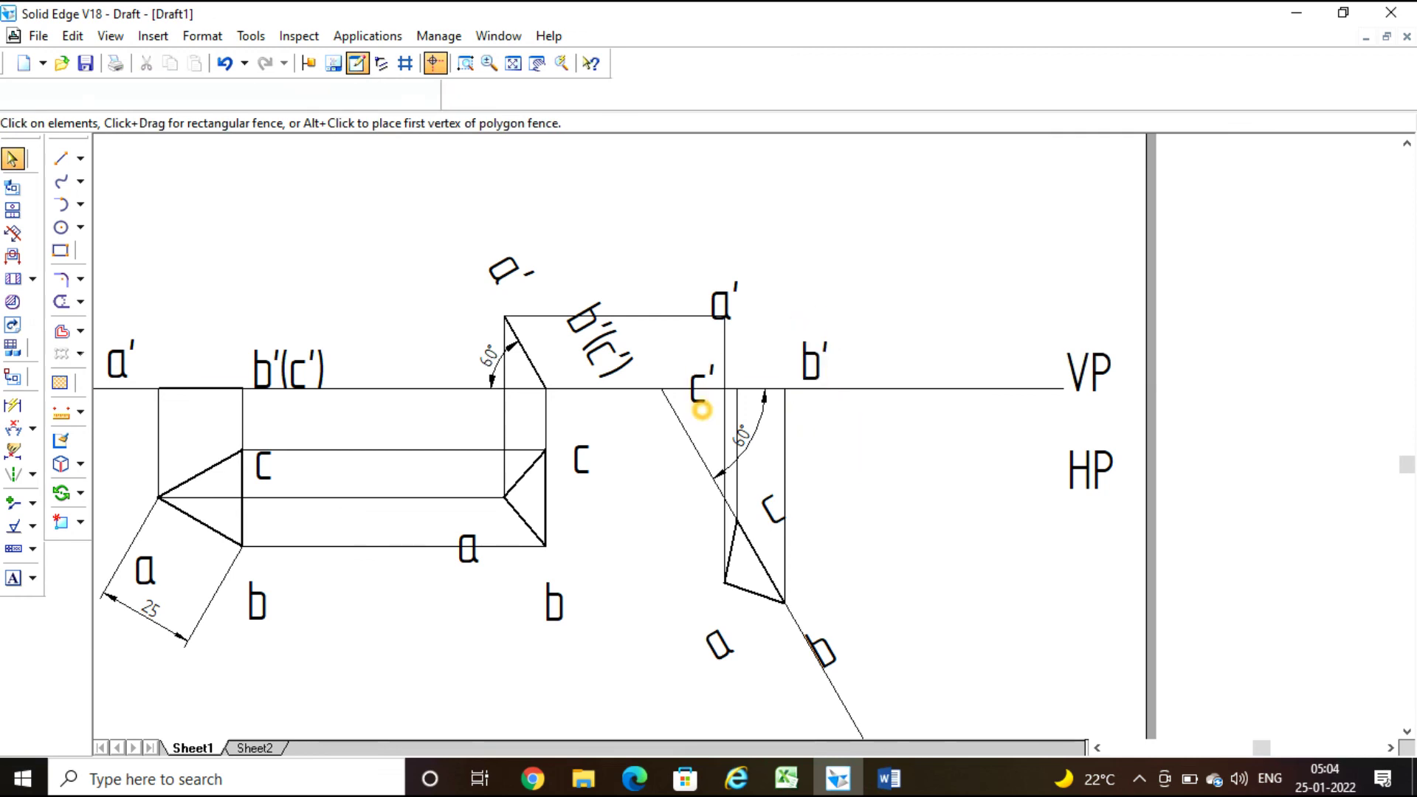
left_click(699, 355)
left_click_drag(695, 355, 696, 330)
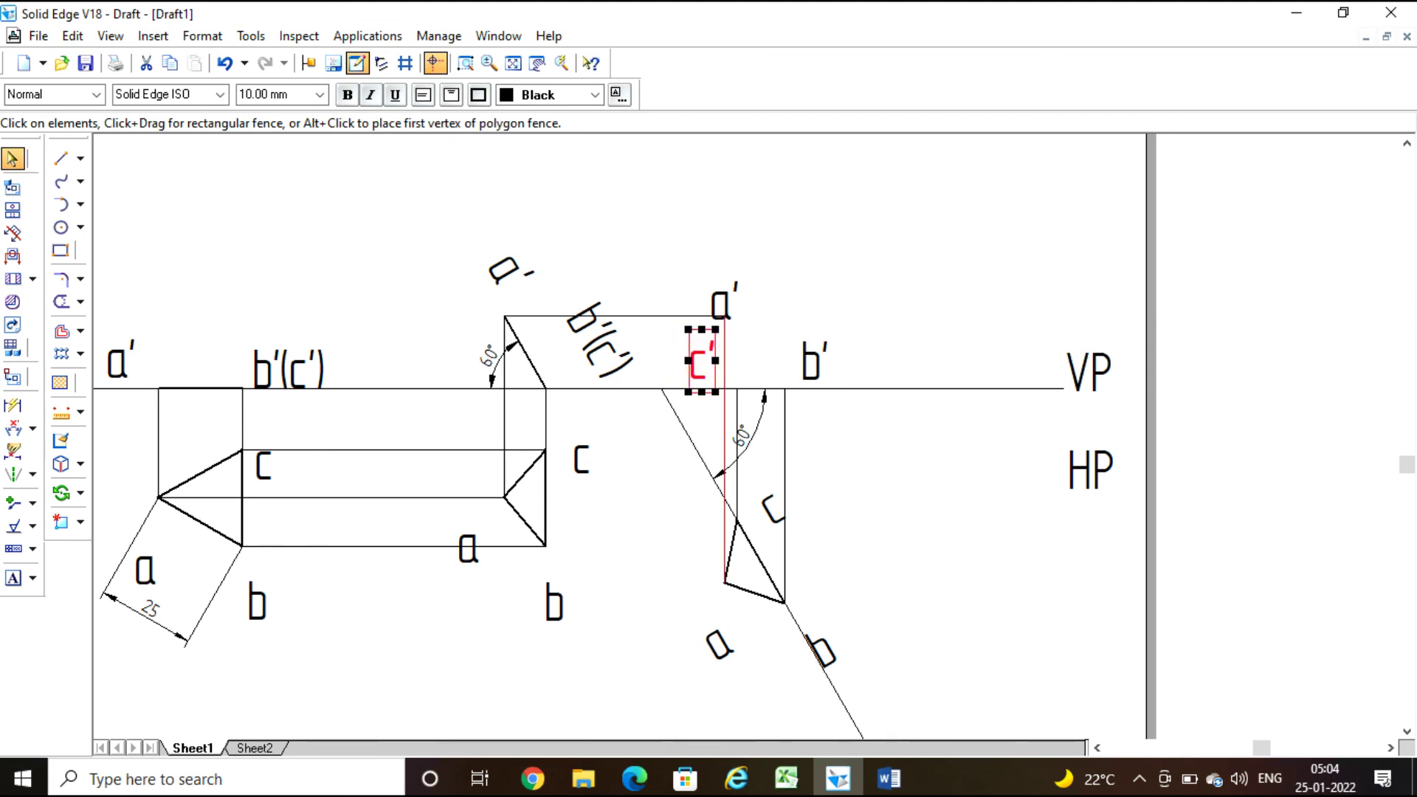
left_click(924, 443)
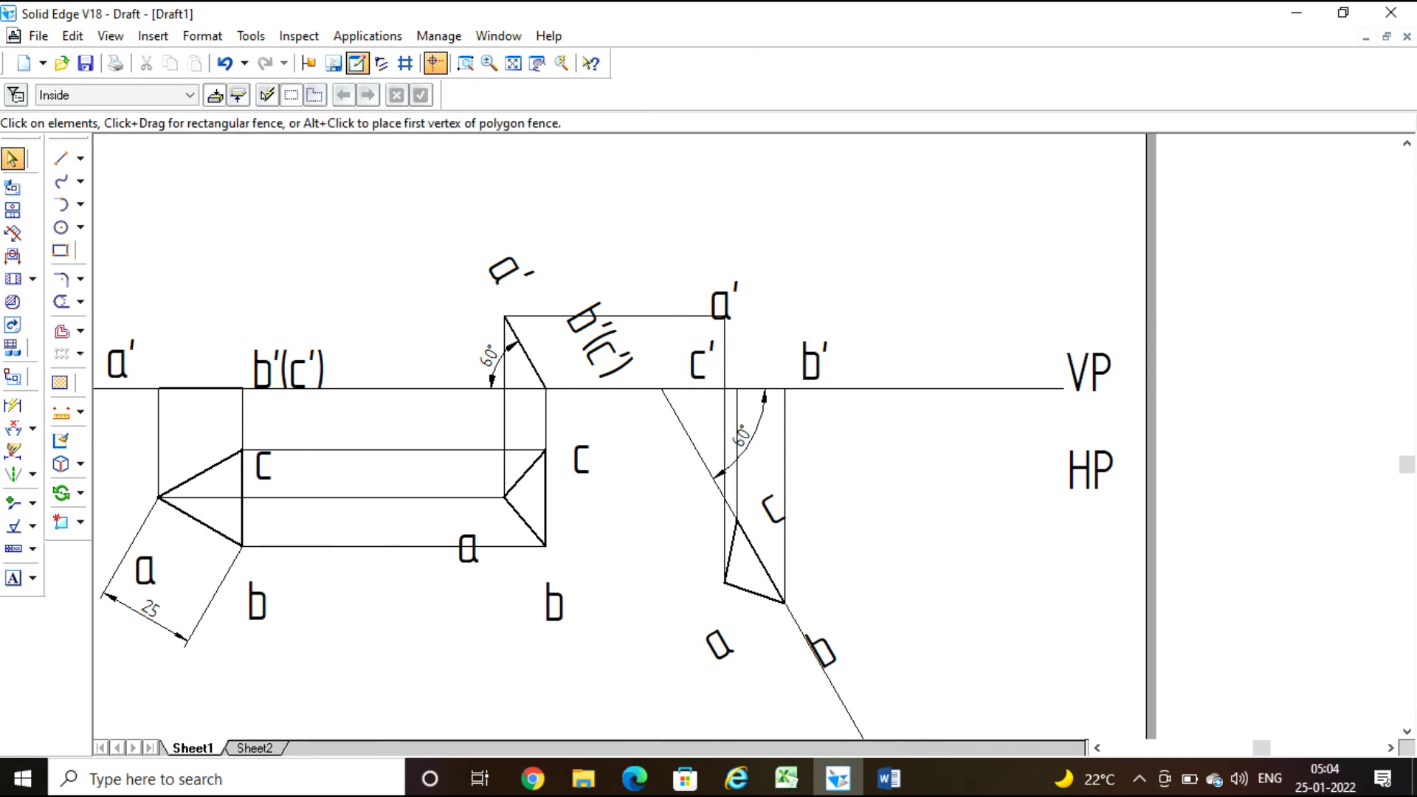
Step: Draw the final front view as a closed triangle through a', c' and b' with 0.50 mm wide lines
left_click(61, 158)
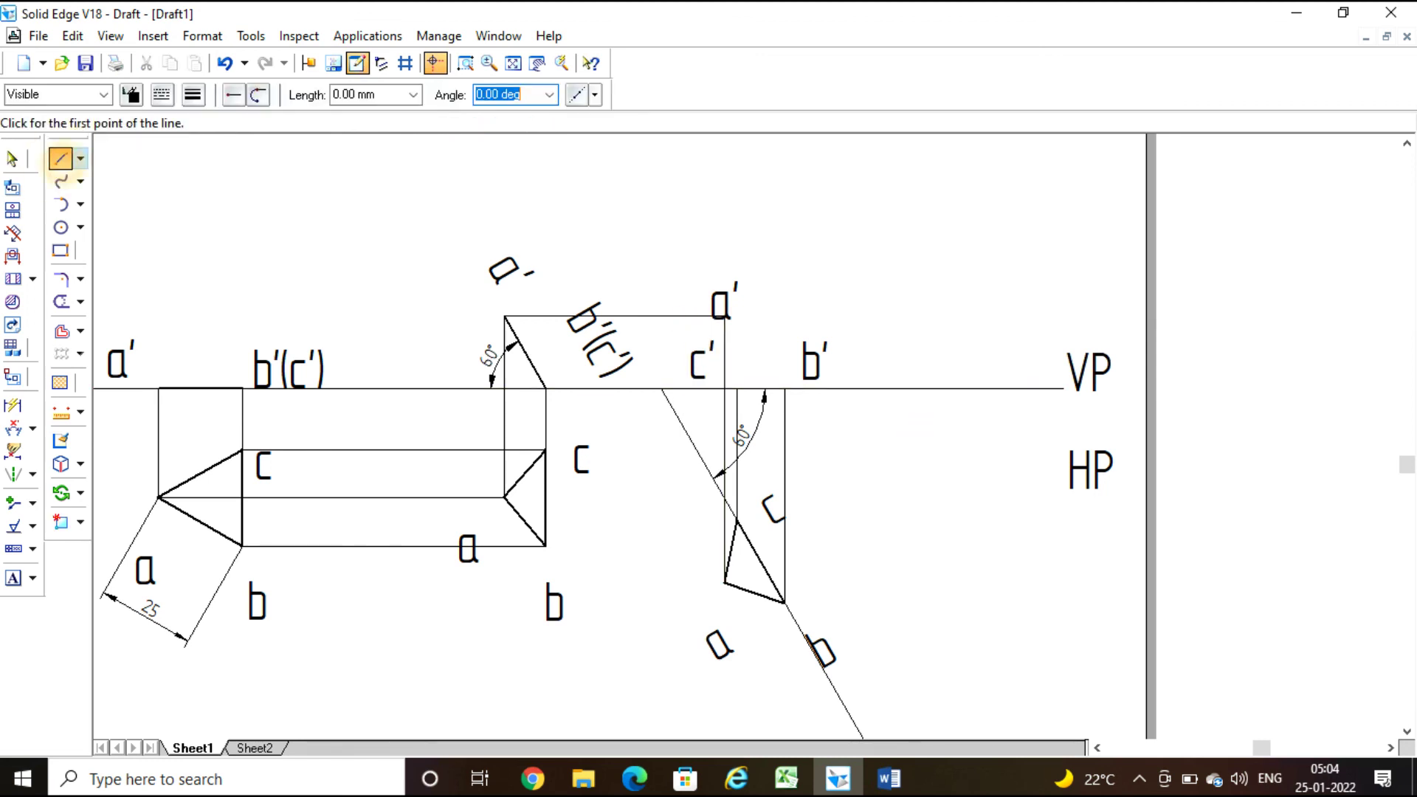
left_click(194, 94)
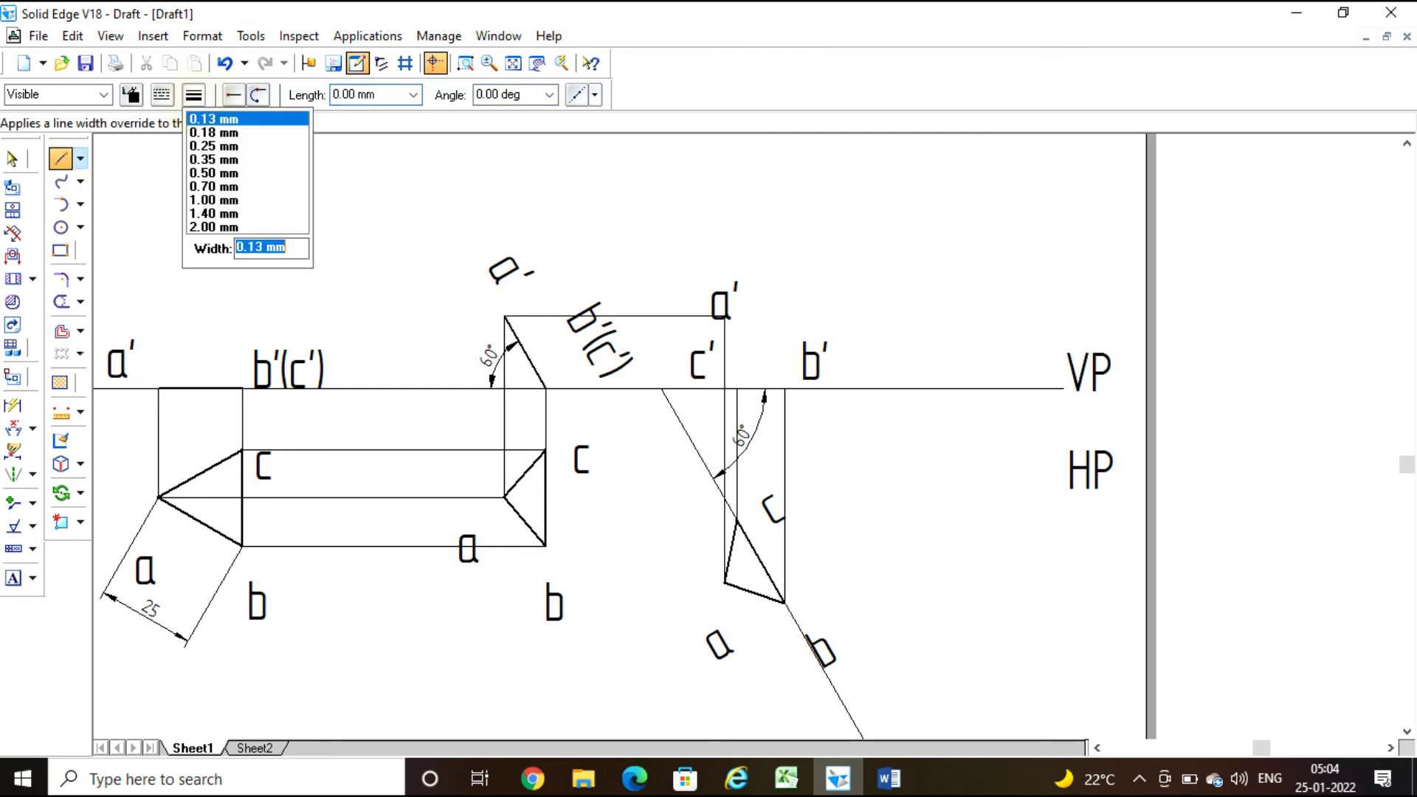
left_click(209, 172)
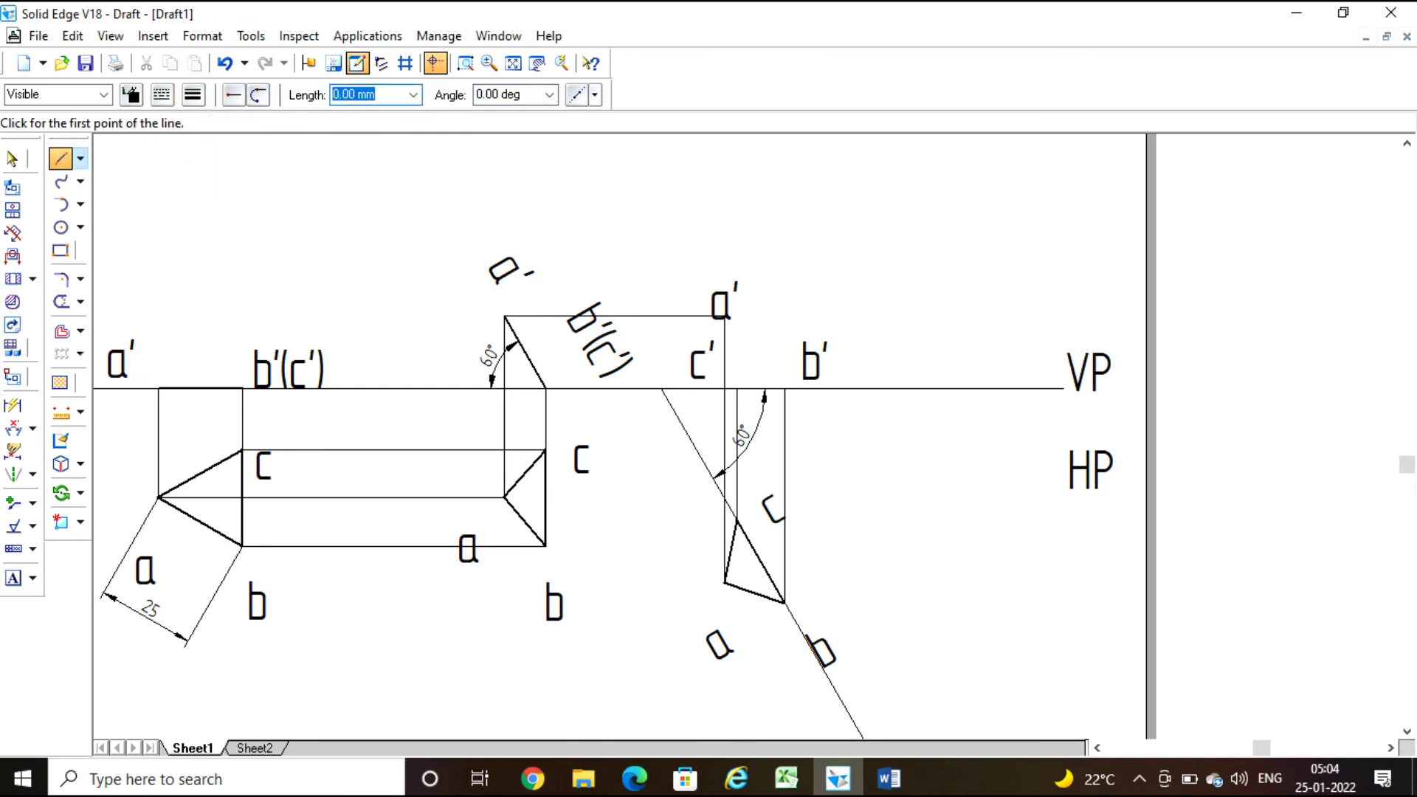
left_click(727, 347)
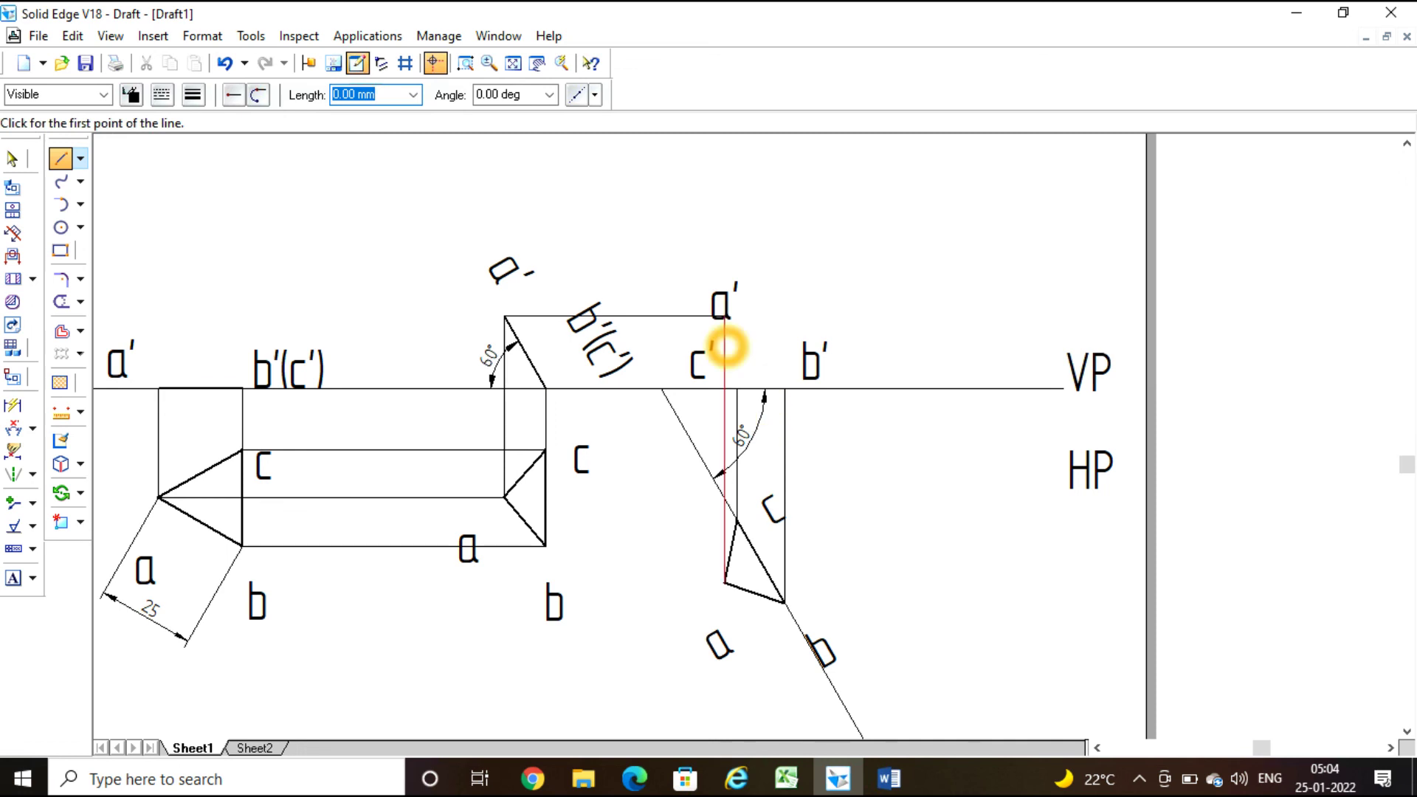
left_click(726, 313)
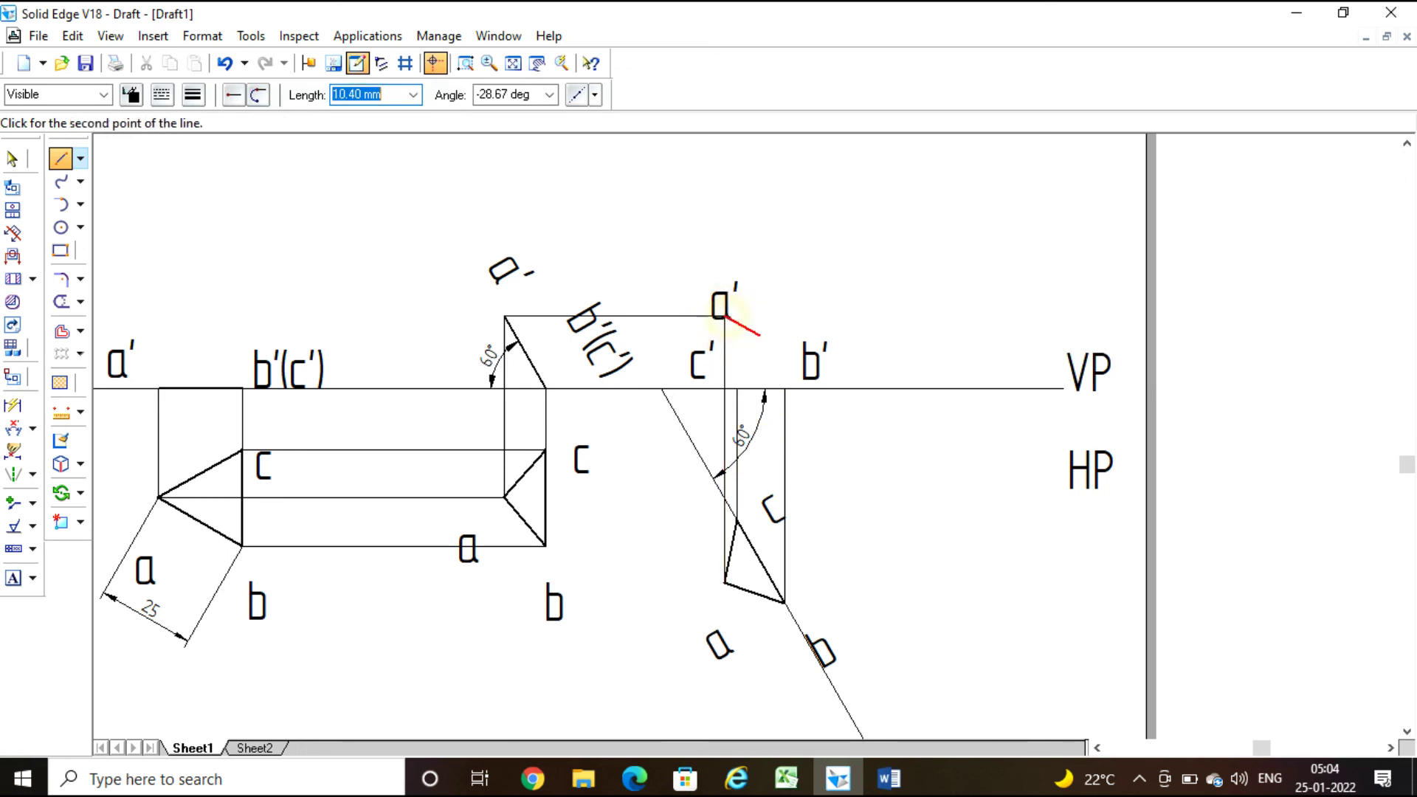
left_click(736, 393)
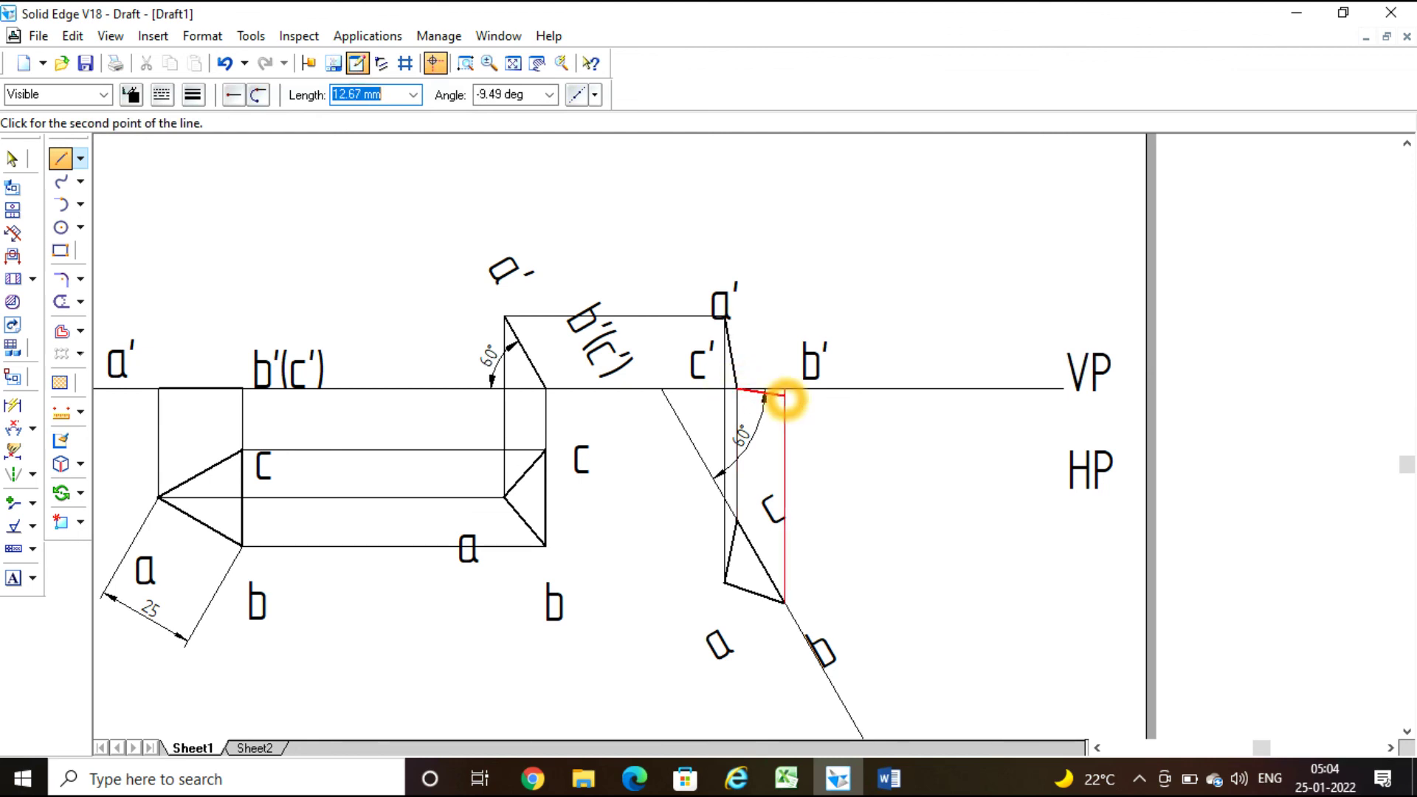
left_click(784, 389)
left_click(727, 321)
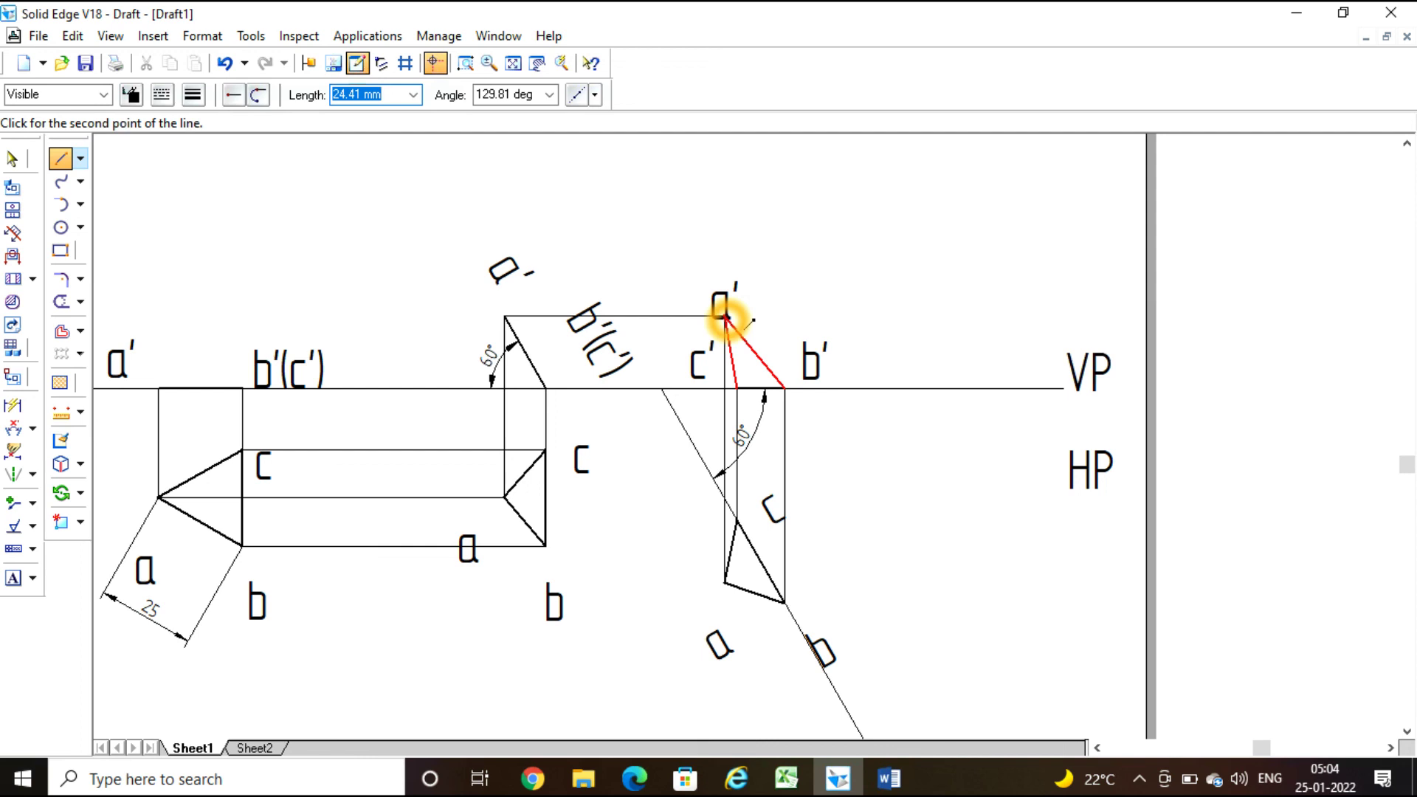
left_click(727, 318)
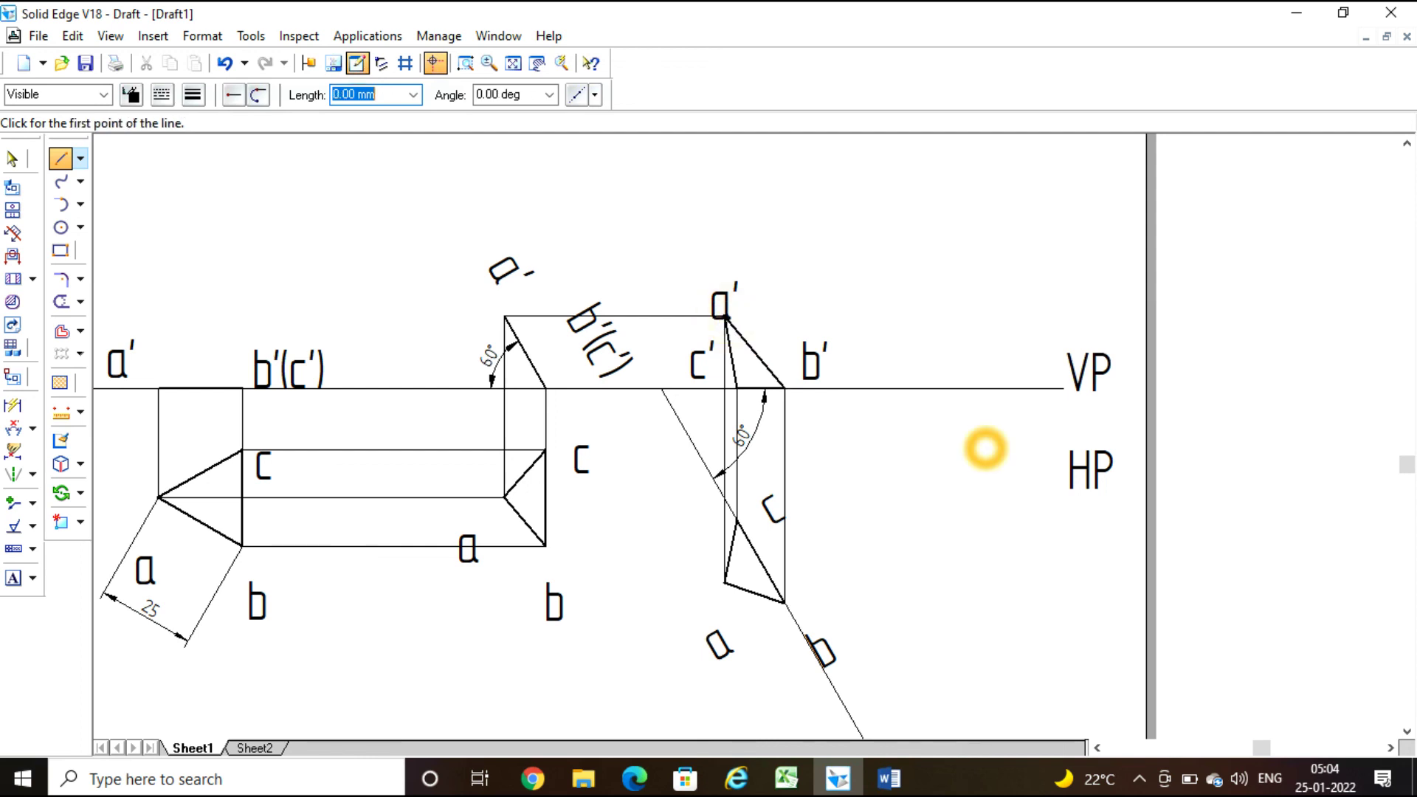
key("Escape")
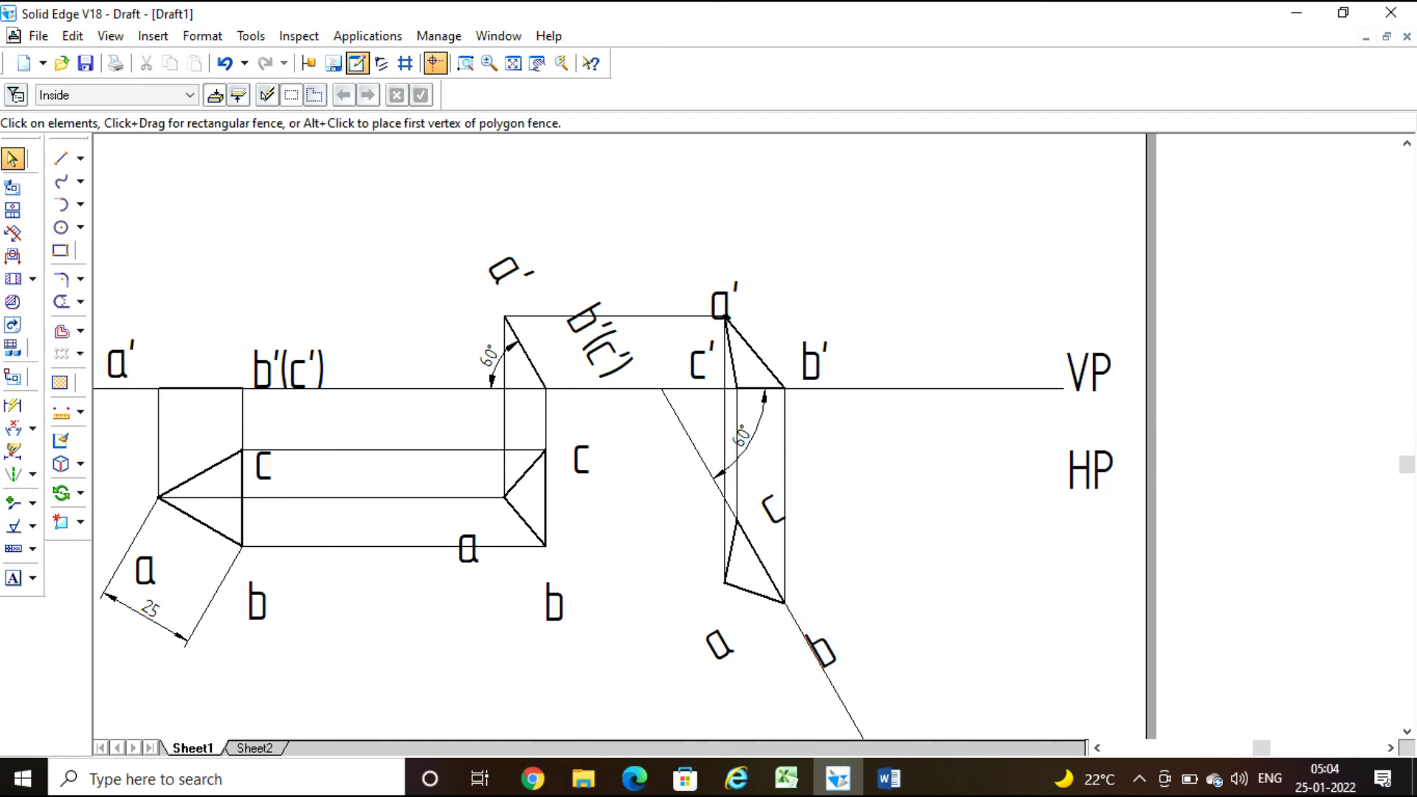
left_click(770, 452)
left_click(806, 553)
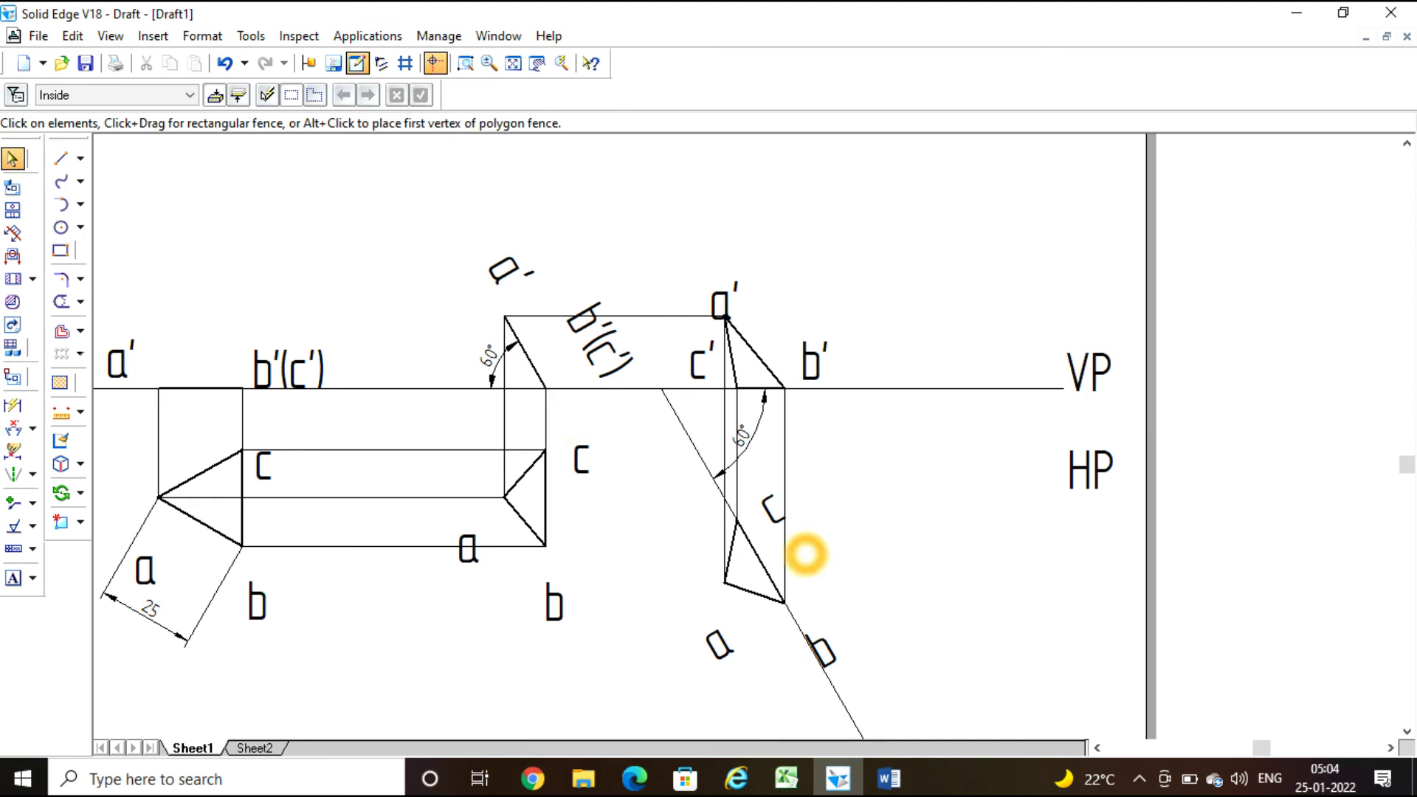